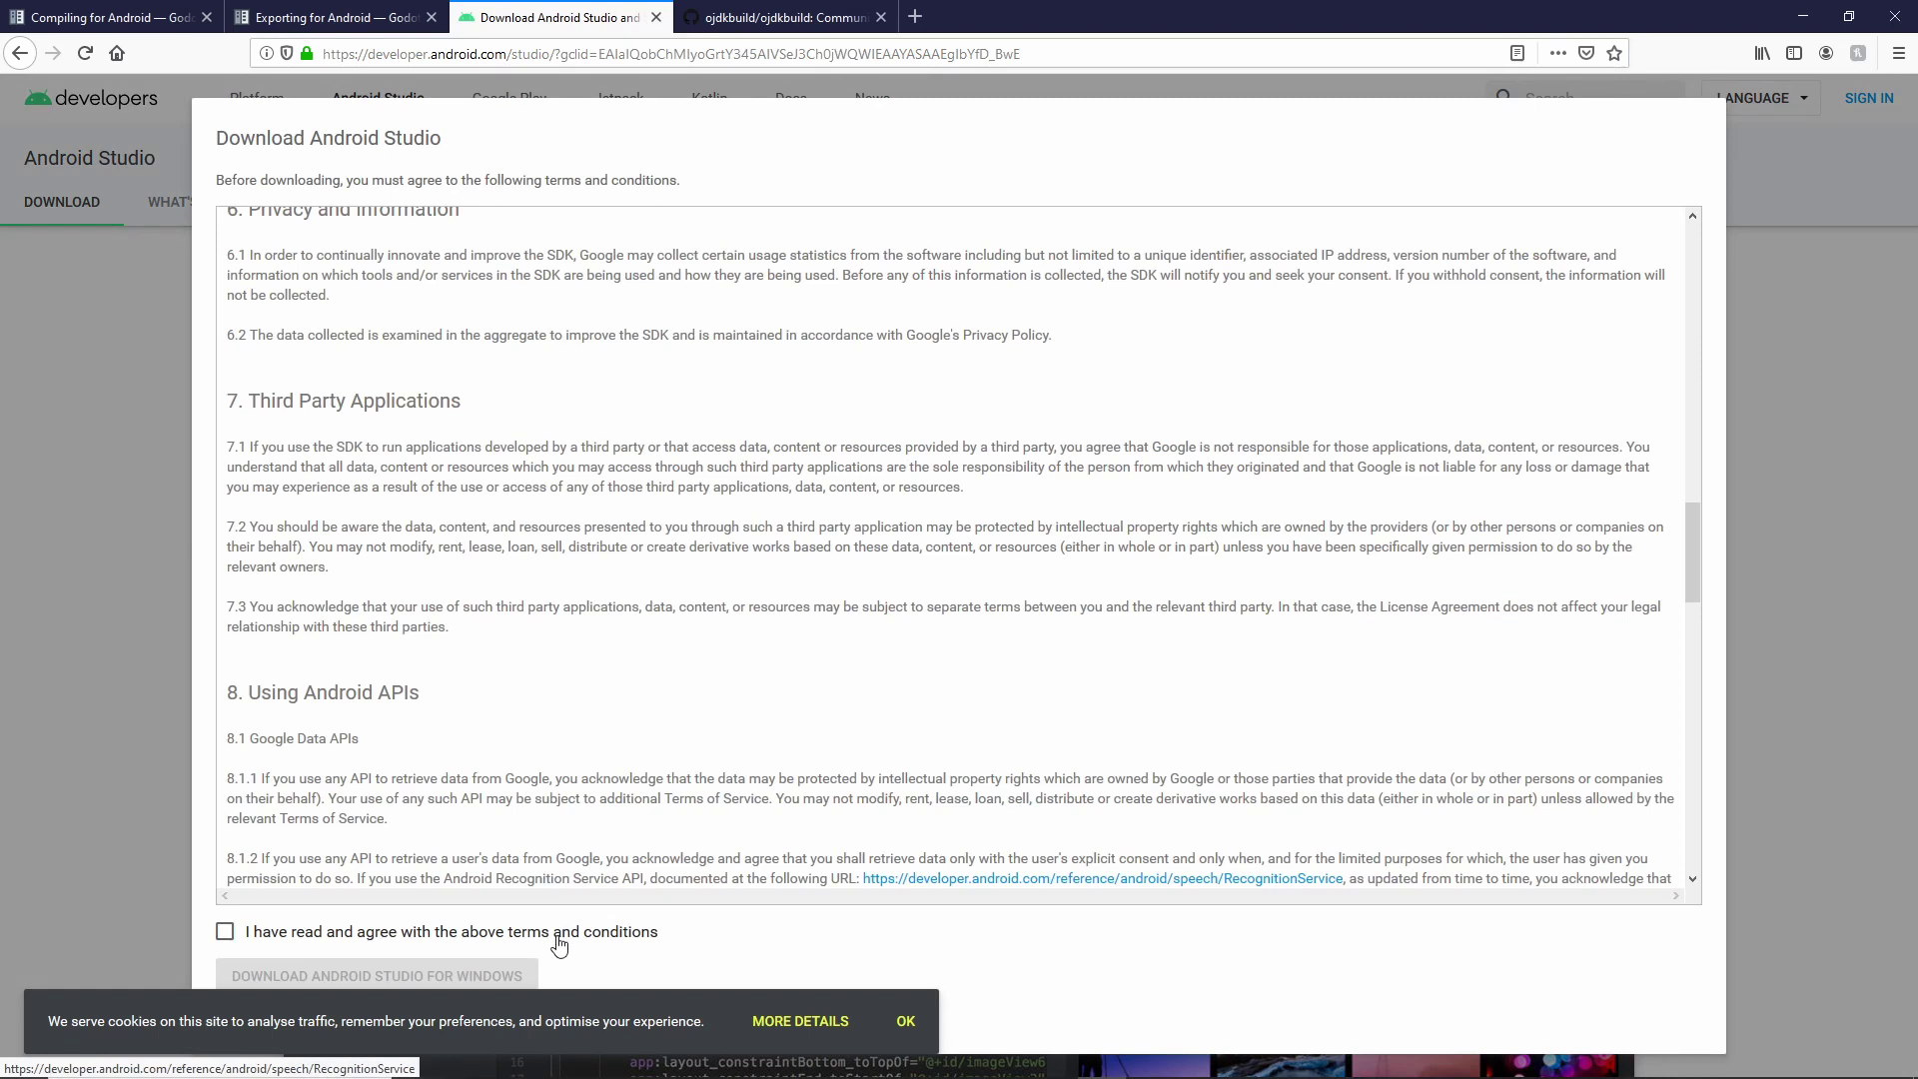
Accept the Android Studio terms and conditions and save the Windows installer android-studio-ide-191.5791312-windows.exe.
{"action": "left_click", "coordinate": [560, 945]}
{"action": "left_click", "coordinate": [904, 1024]}
{"action": "left_click", "coordinate": [480, 975]}
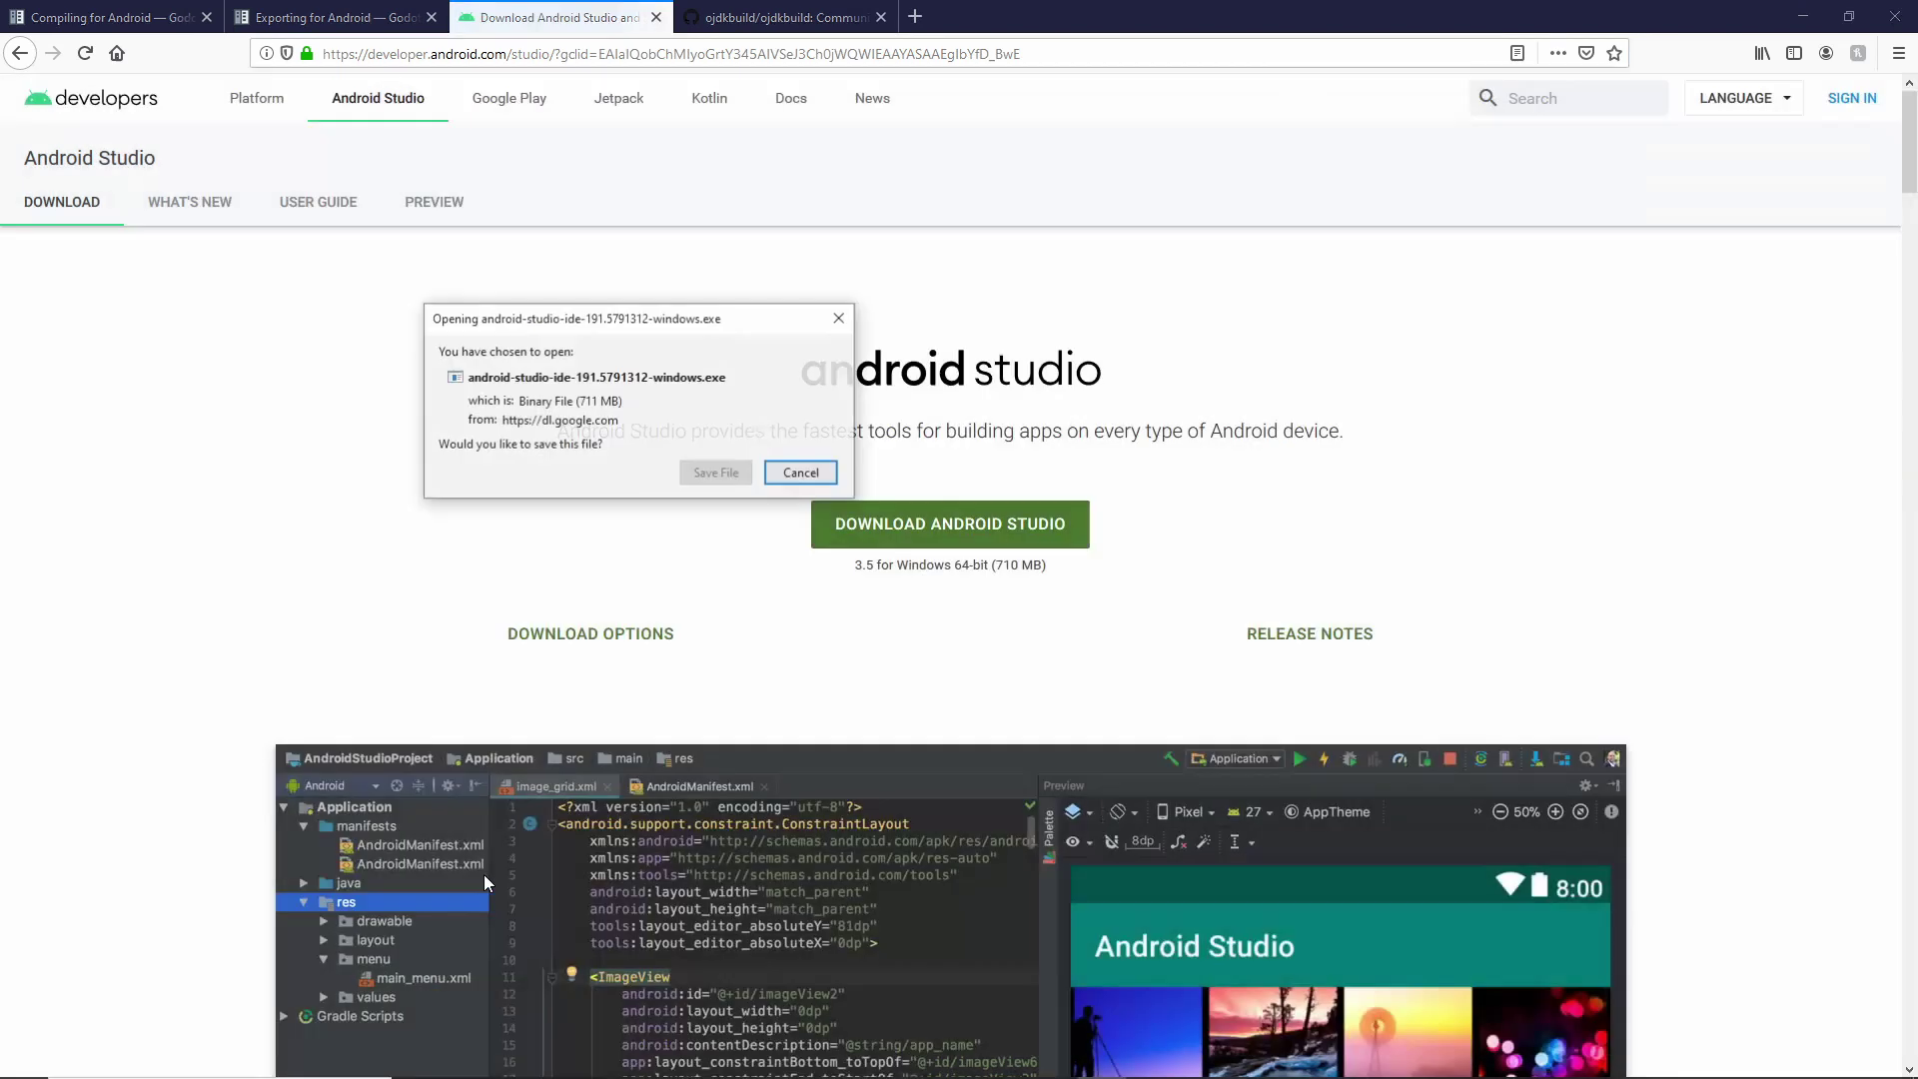
{"action": "left_click", "coordinate": [721, 479]}
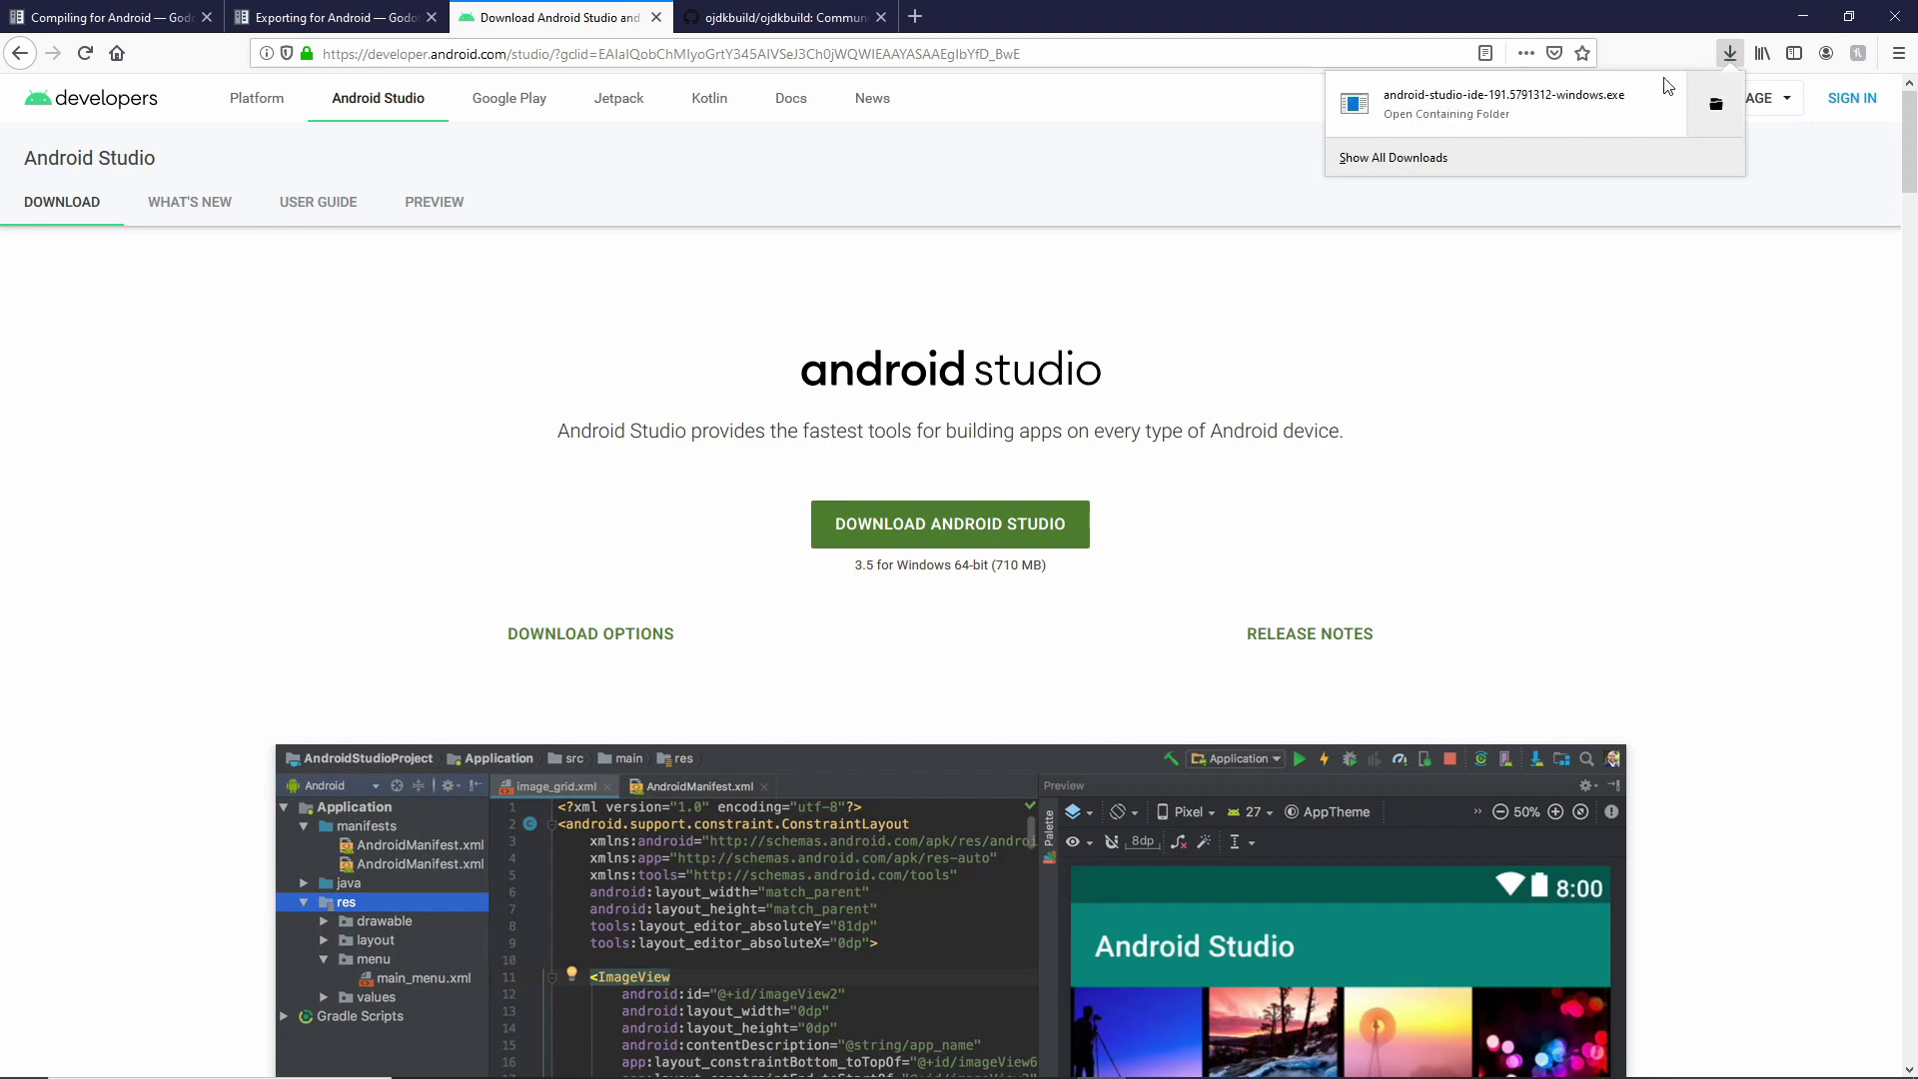
Run the downloaded installer and install Android Studio with the default options and Start Menu folder.
{"action": "left_click", "coordinate": [1603, 103]}
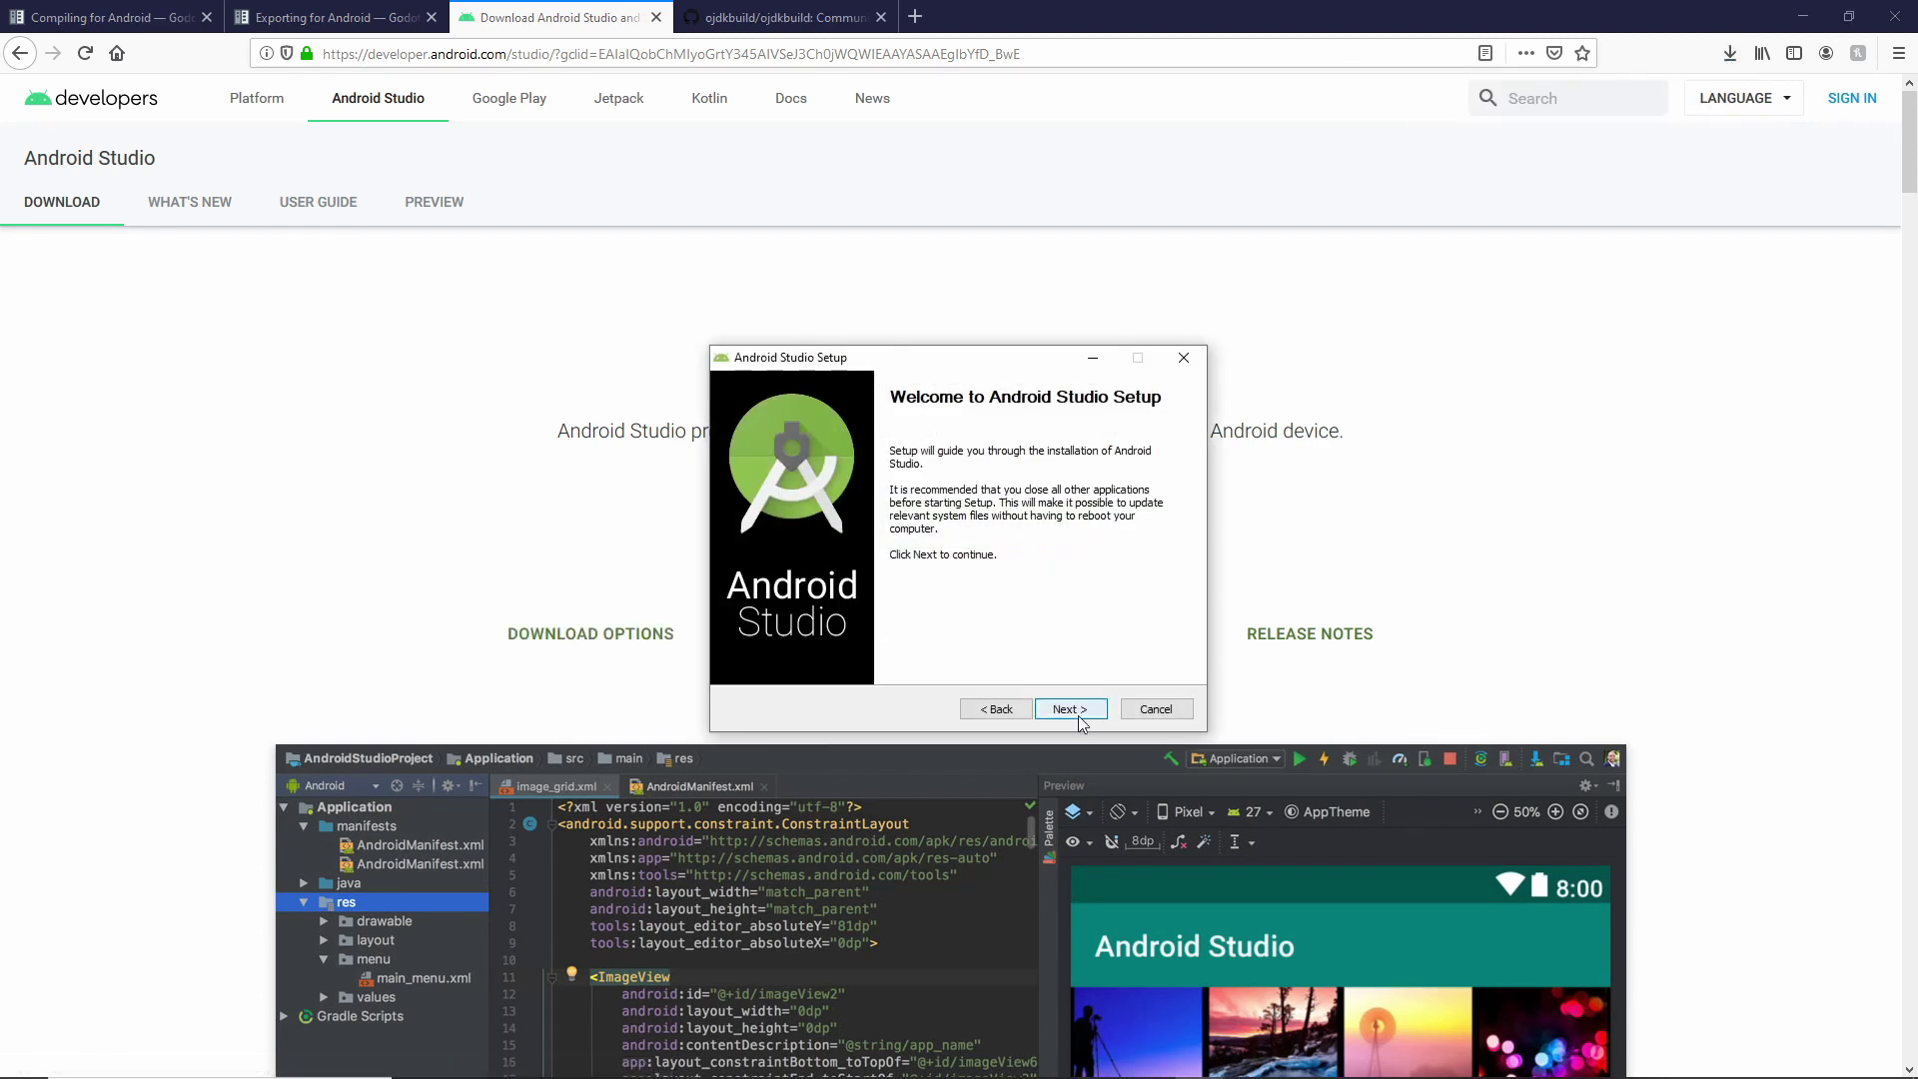
{"action": "left_click", "coordinate": [1077, 715]}
{"action": "left_click", "coordinate": [1067, 711]}
{"action": "left_click", "coordinate": [1059, 711]}
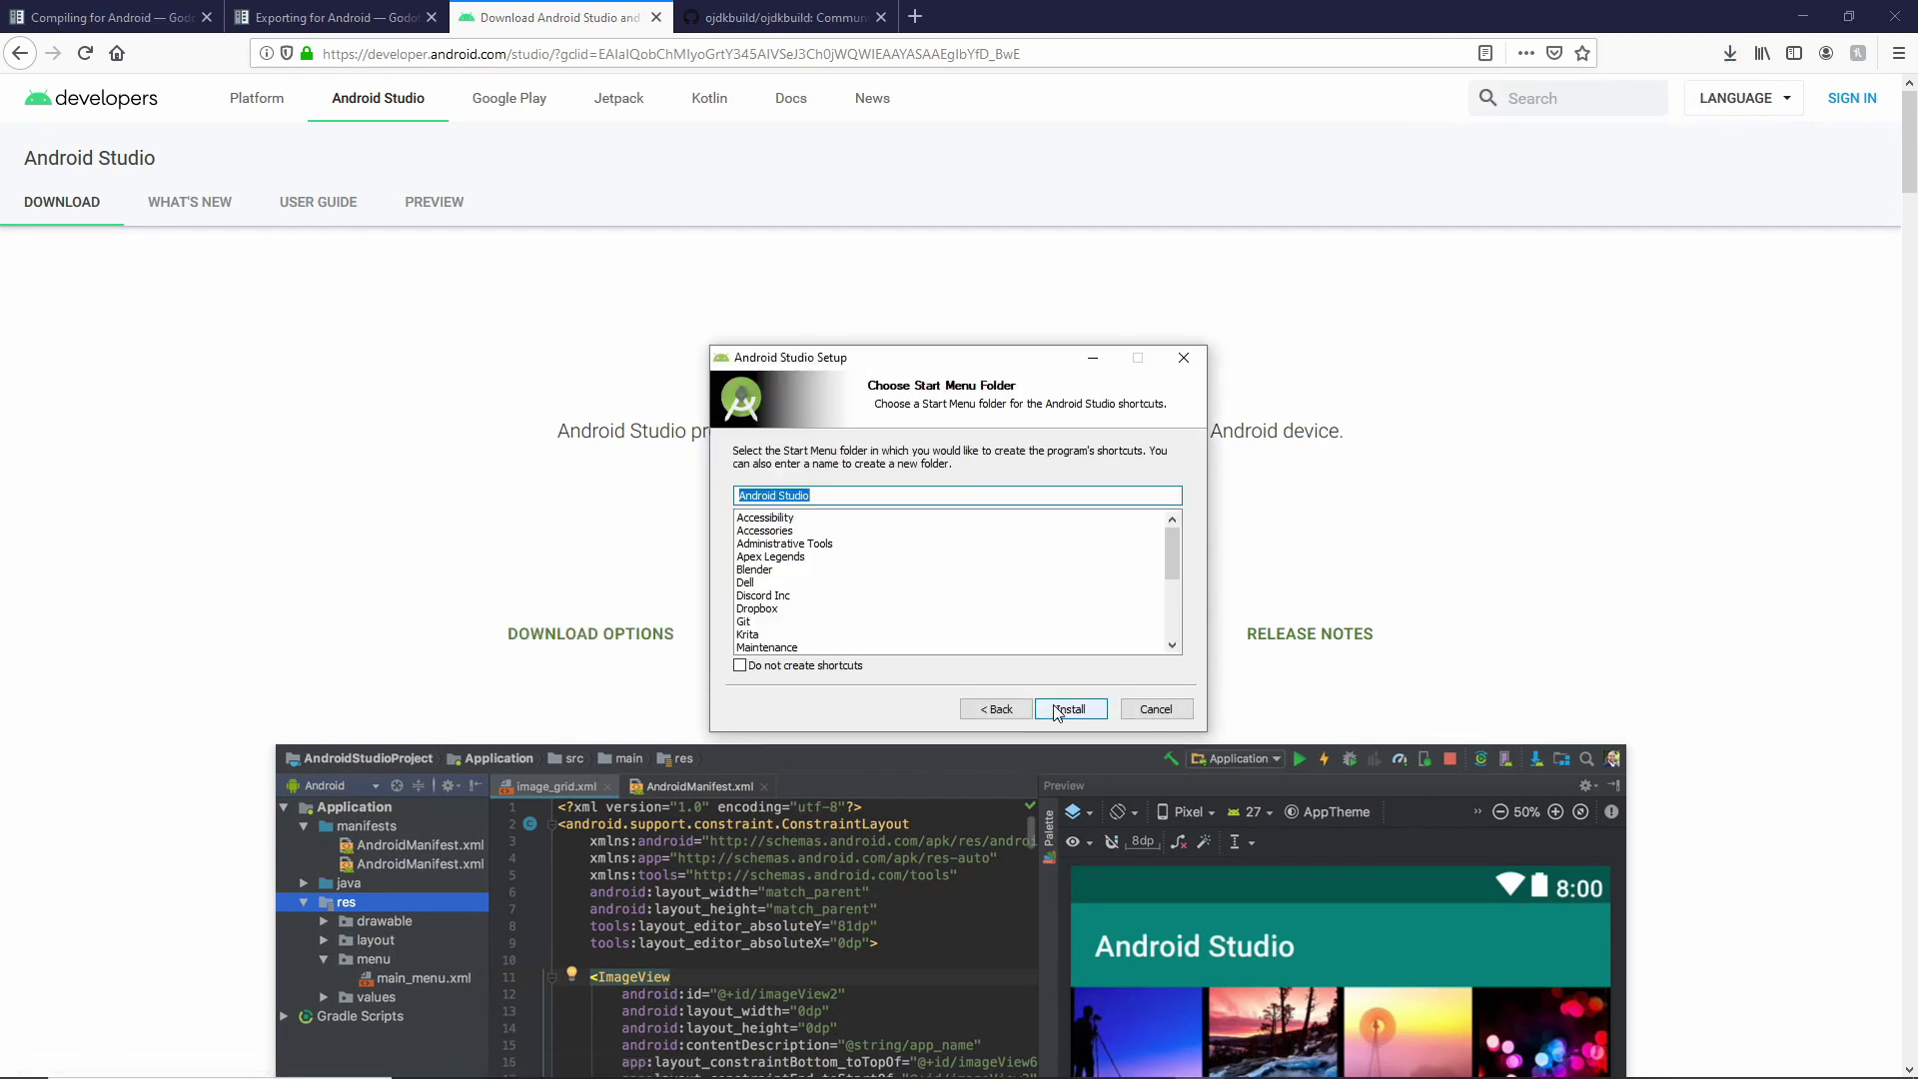
{"action": "left_click", "coordinate": [1072, 709]}
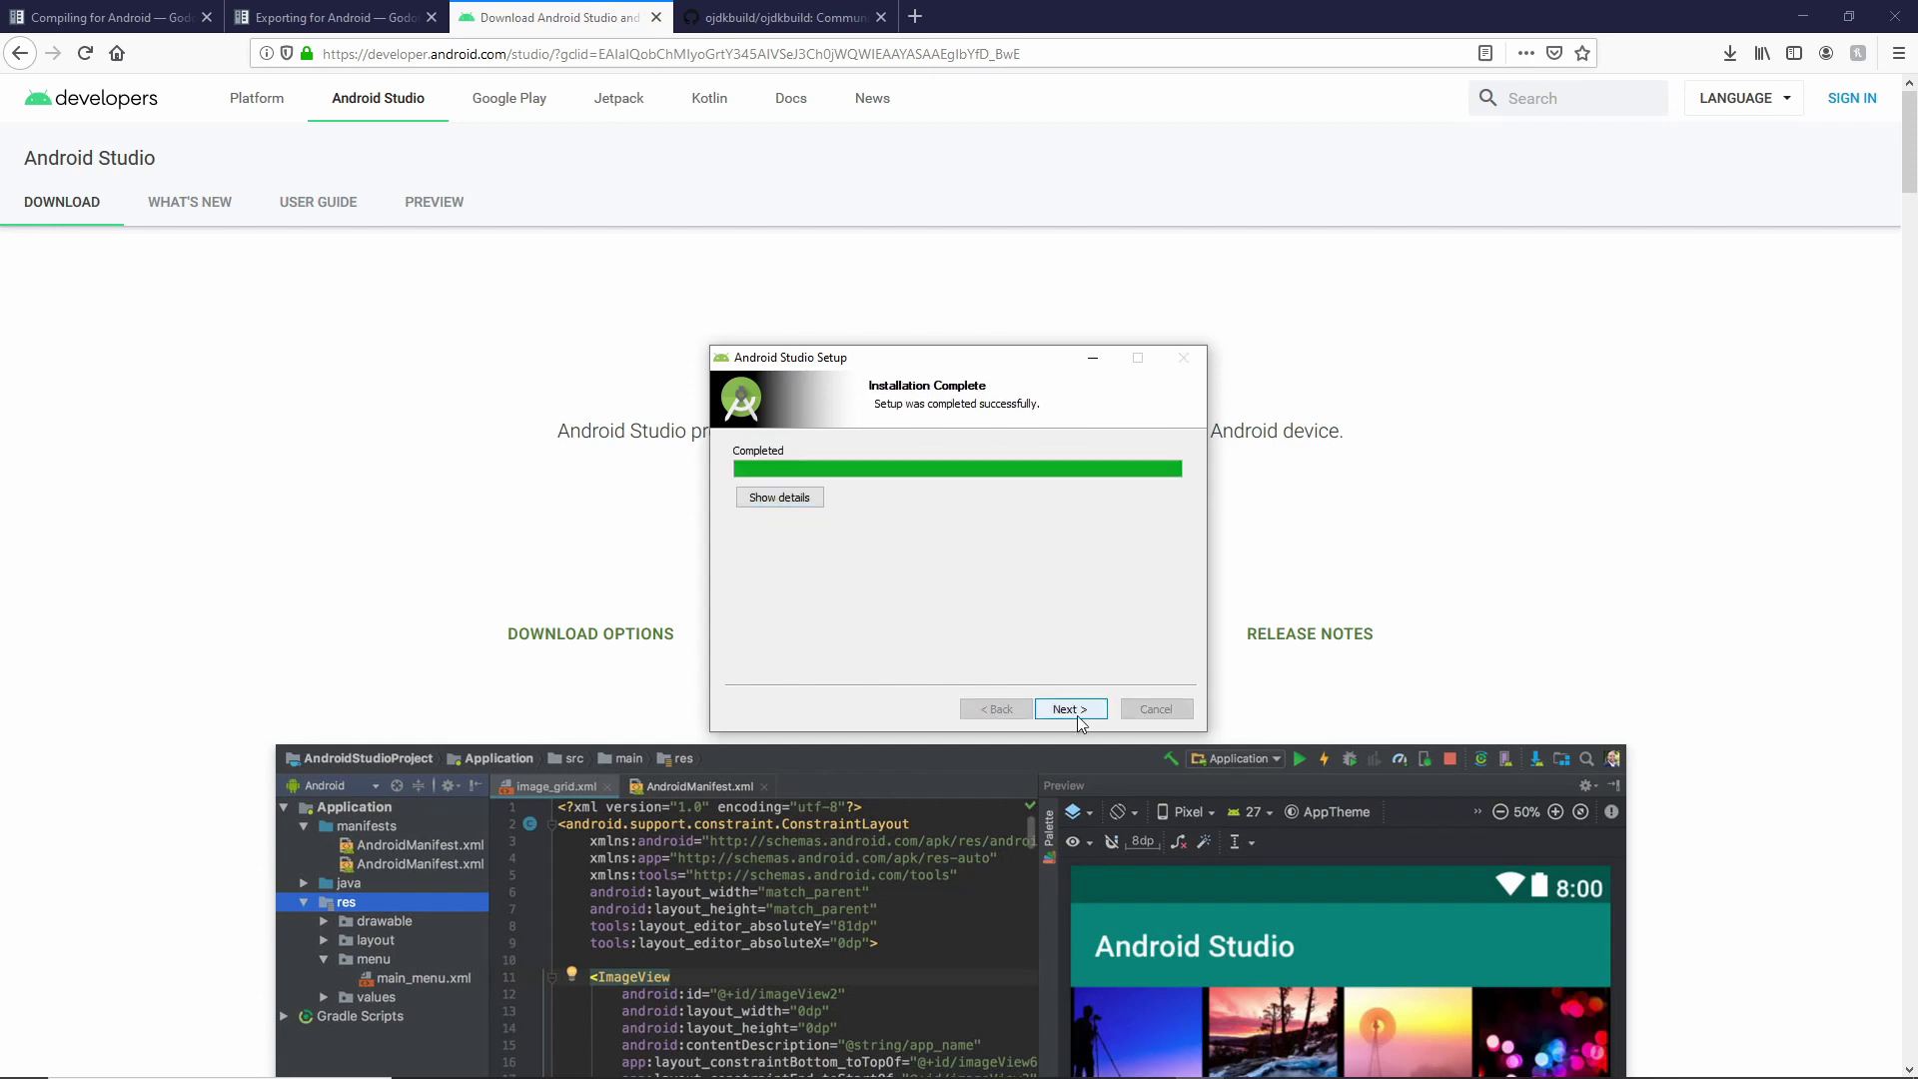
{"action": "left_click", "coordinate": [1077, 712]}
Finish setup and launch Android Studio without importing settings, agreeing to send usage statistics to Google.
{"action": "left_click", "coordinate": [1070, 709]}
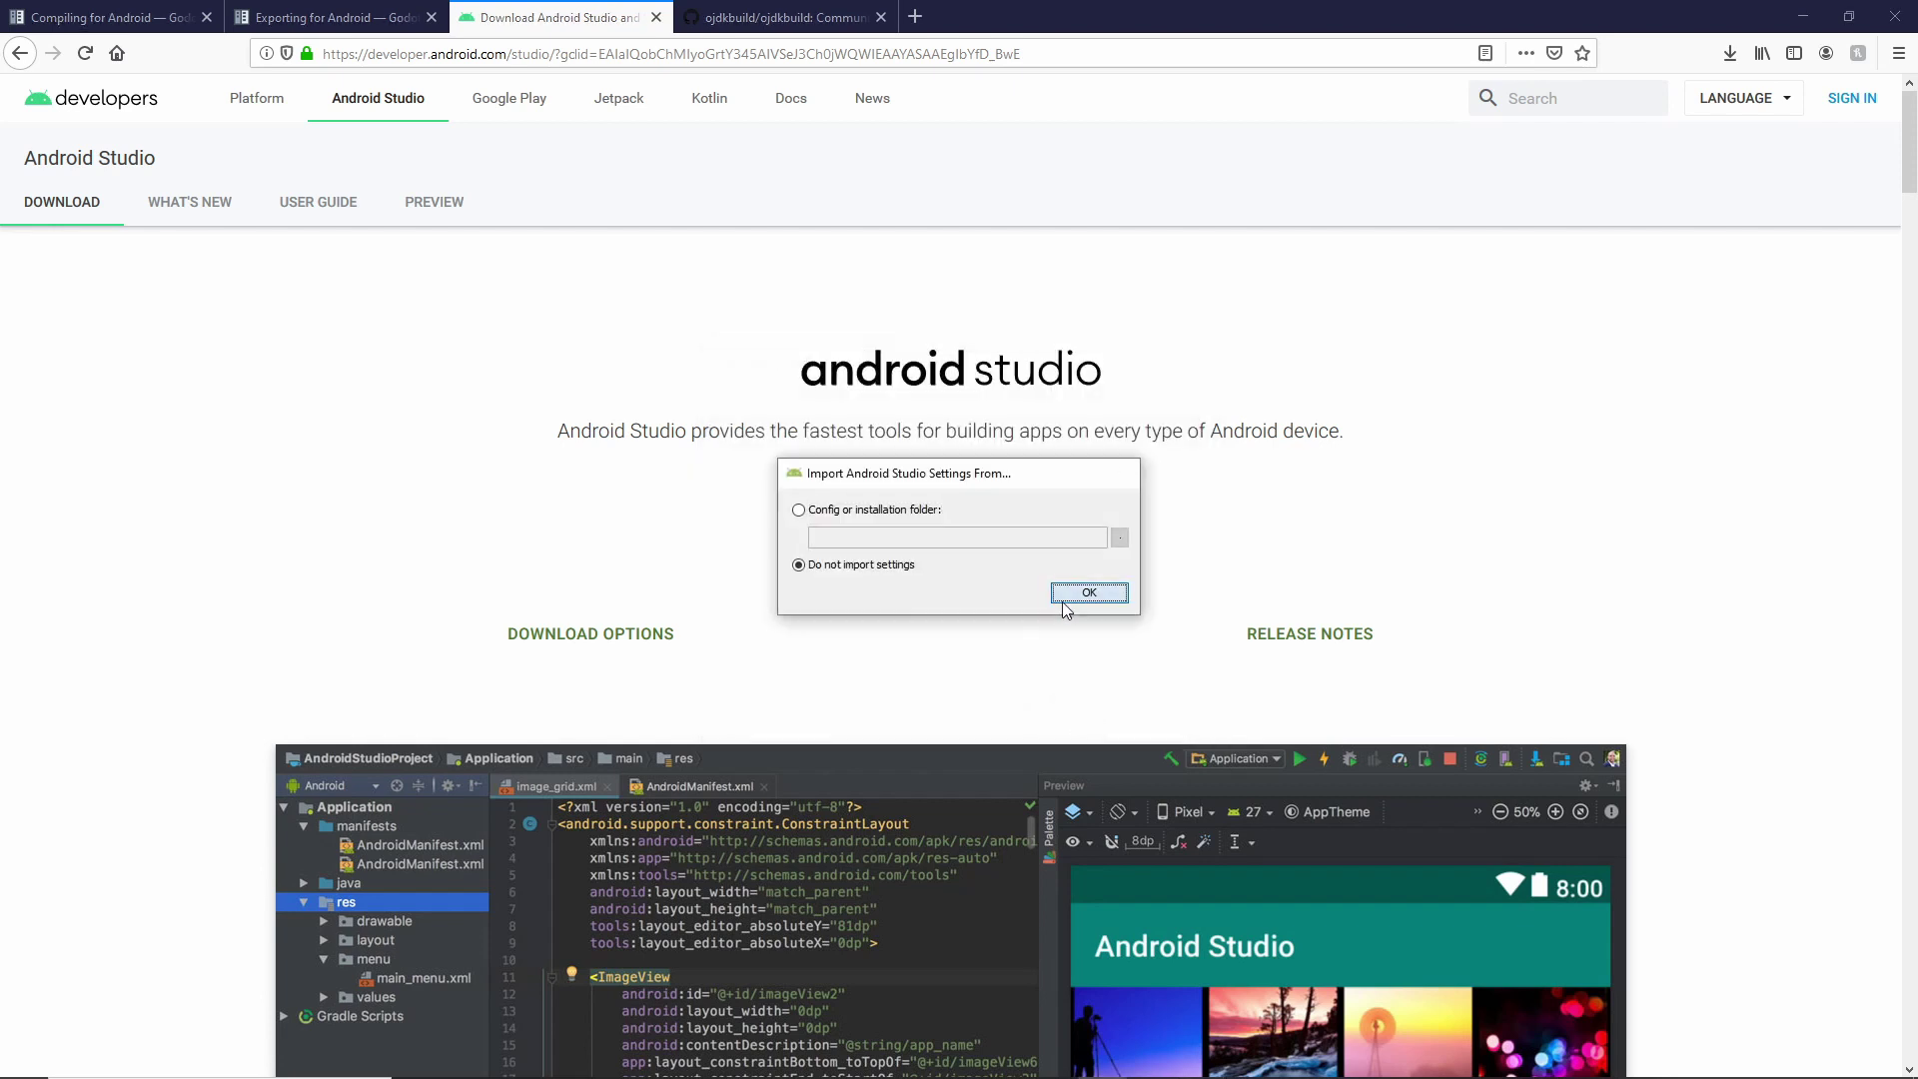
{"action": "left_click", "coordinate": [1086, 594]}
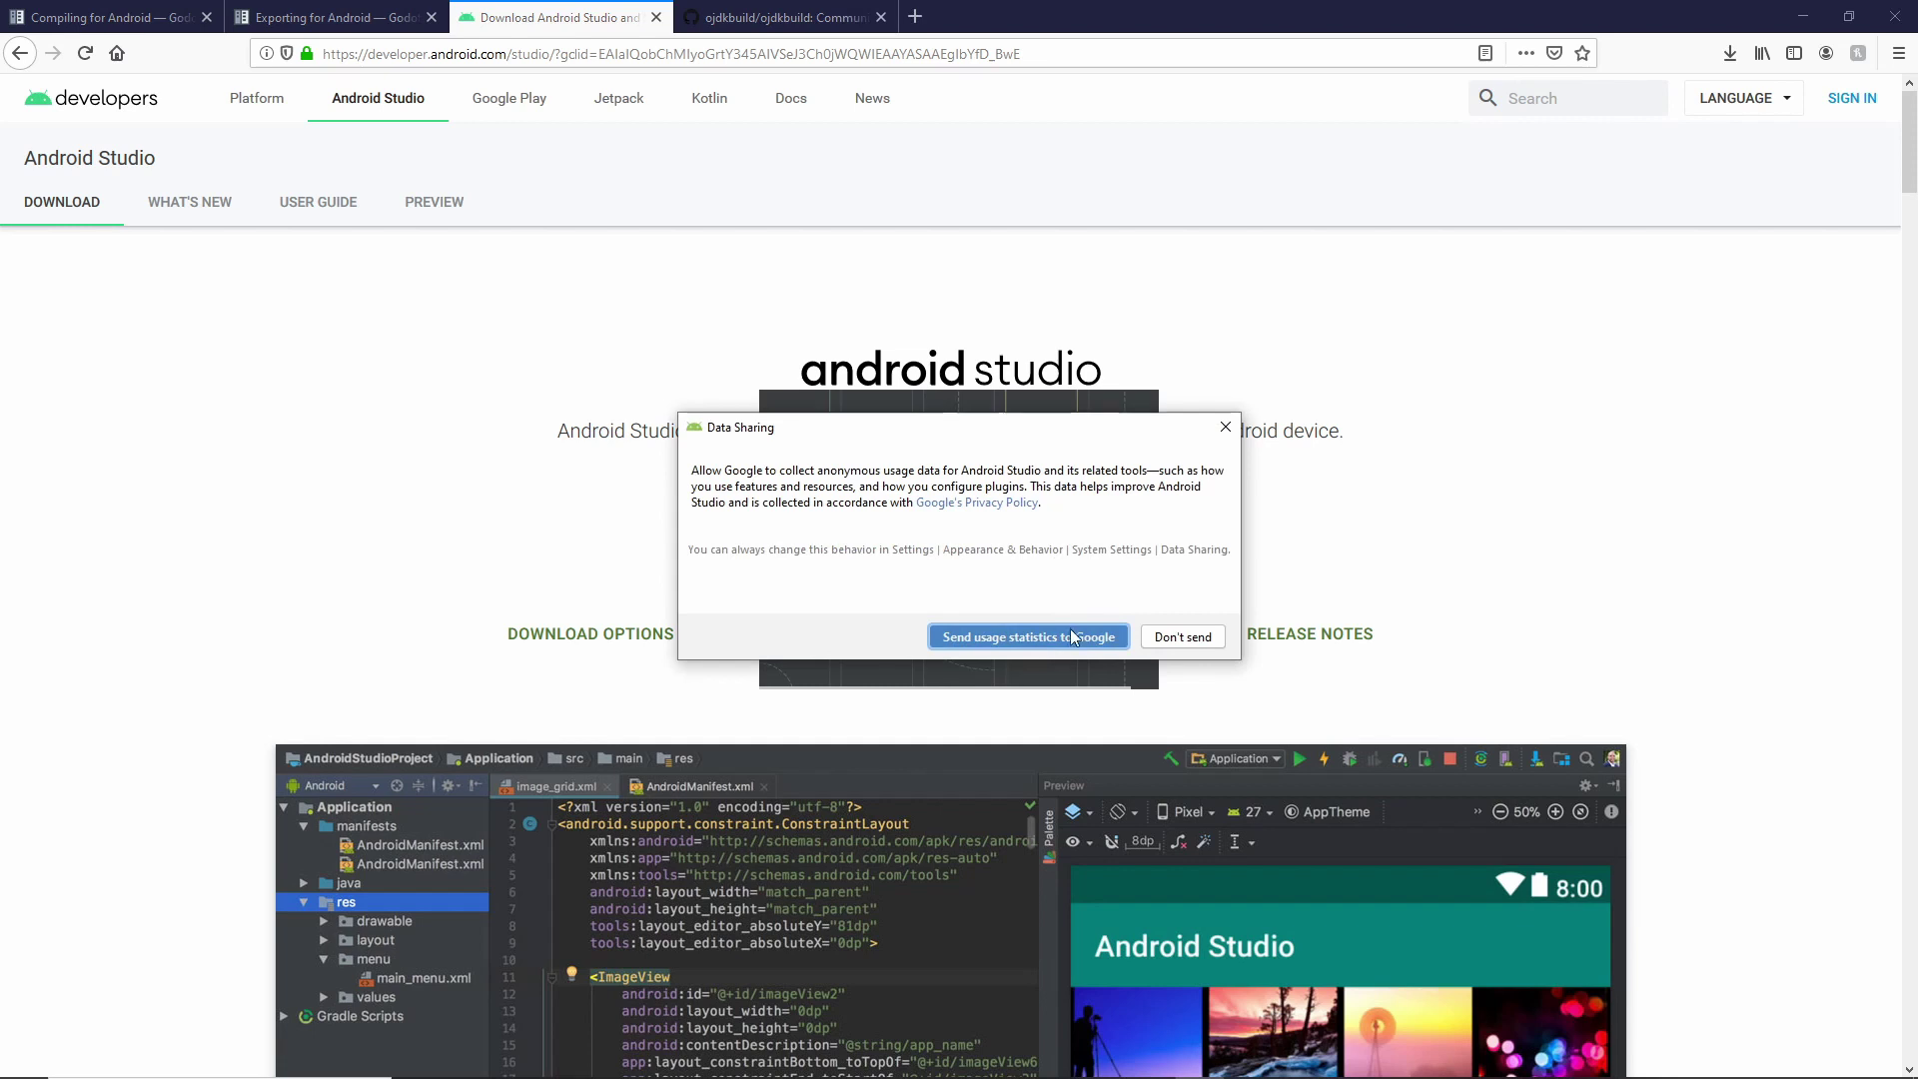
{"action": "left_click", "coordinate": [1067, 638]}
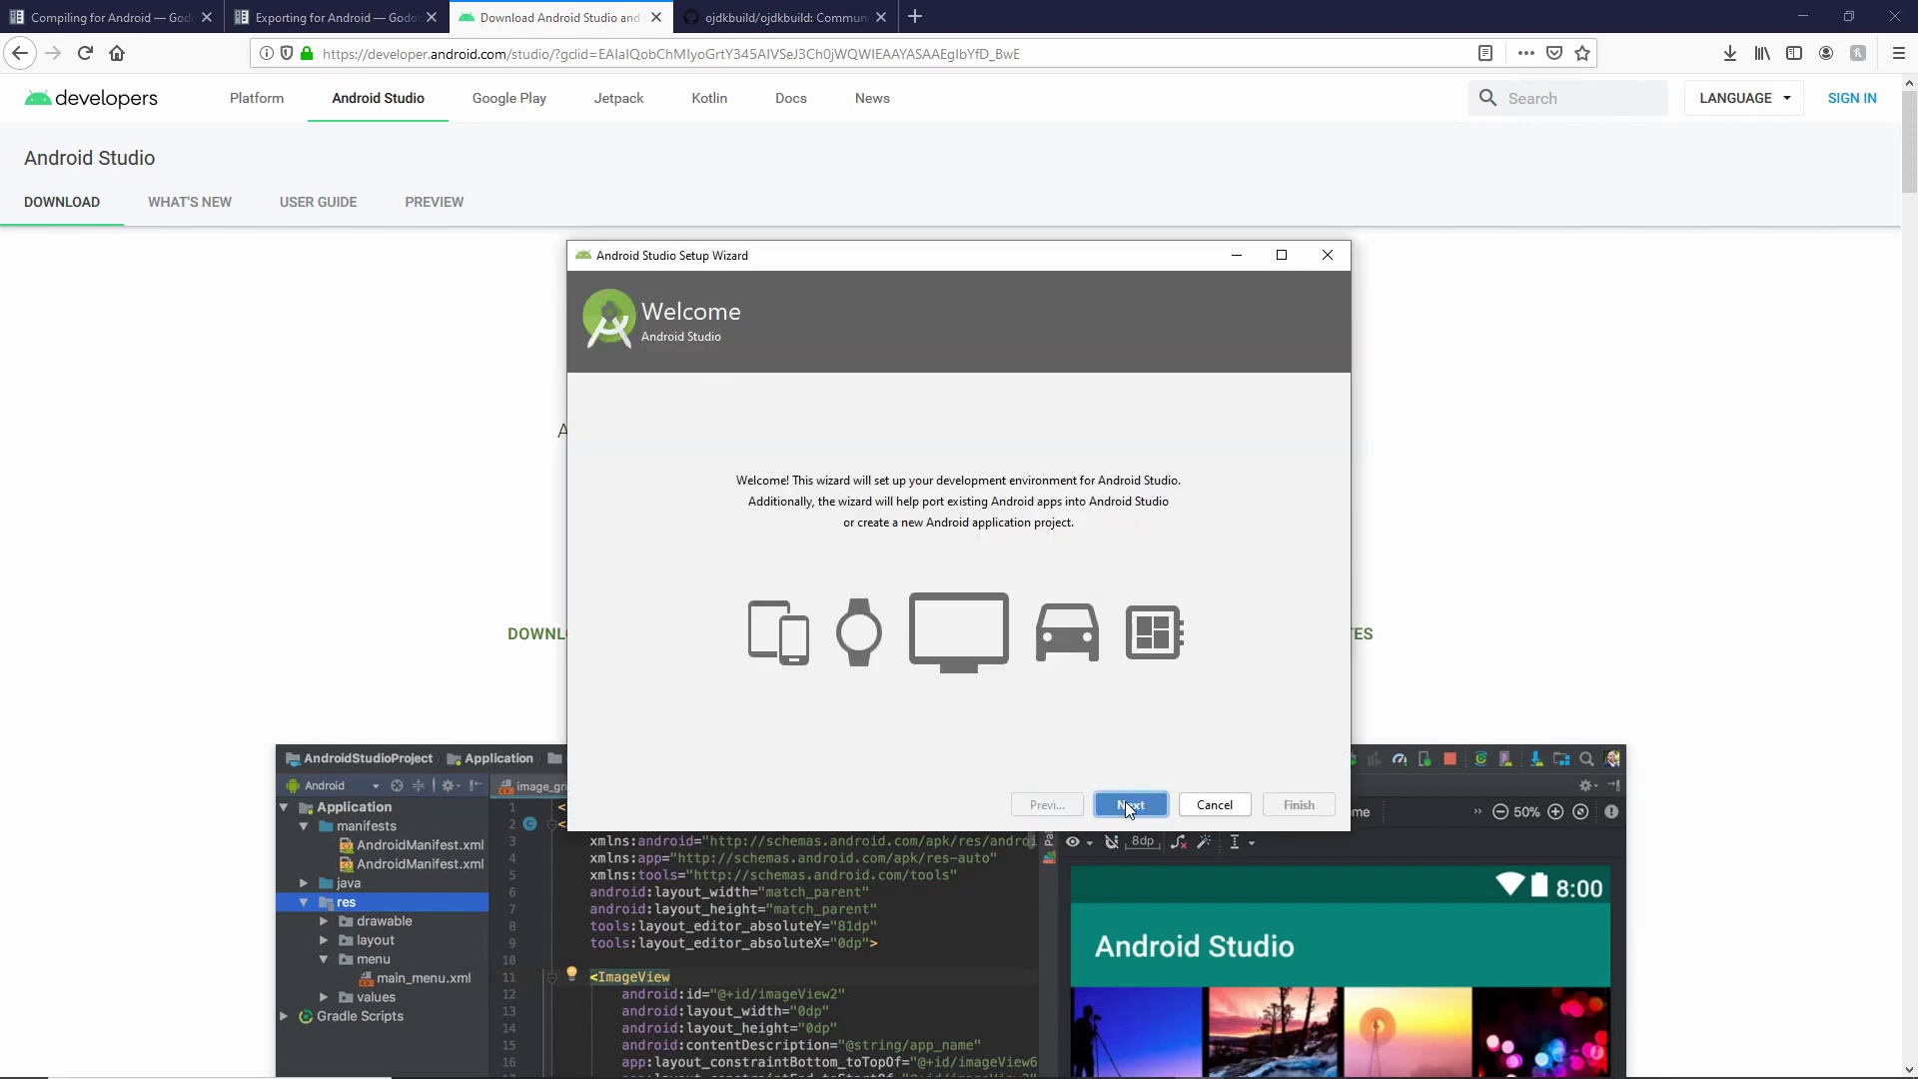
Complete the Android Studio Setup Wizard with its default choices, downloading the preselected SDK components.
{"action": "left_click", "coordinate": [1126, 803]}
{"action": "left_click", "coordinate": [1130, 805]}
{"action": "left_click", "coordinate": [1130, 805]}
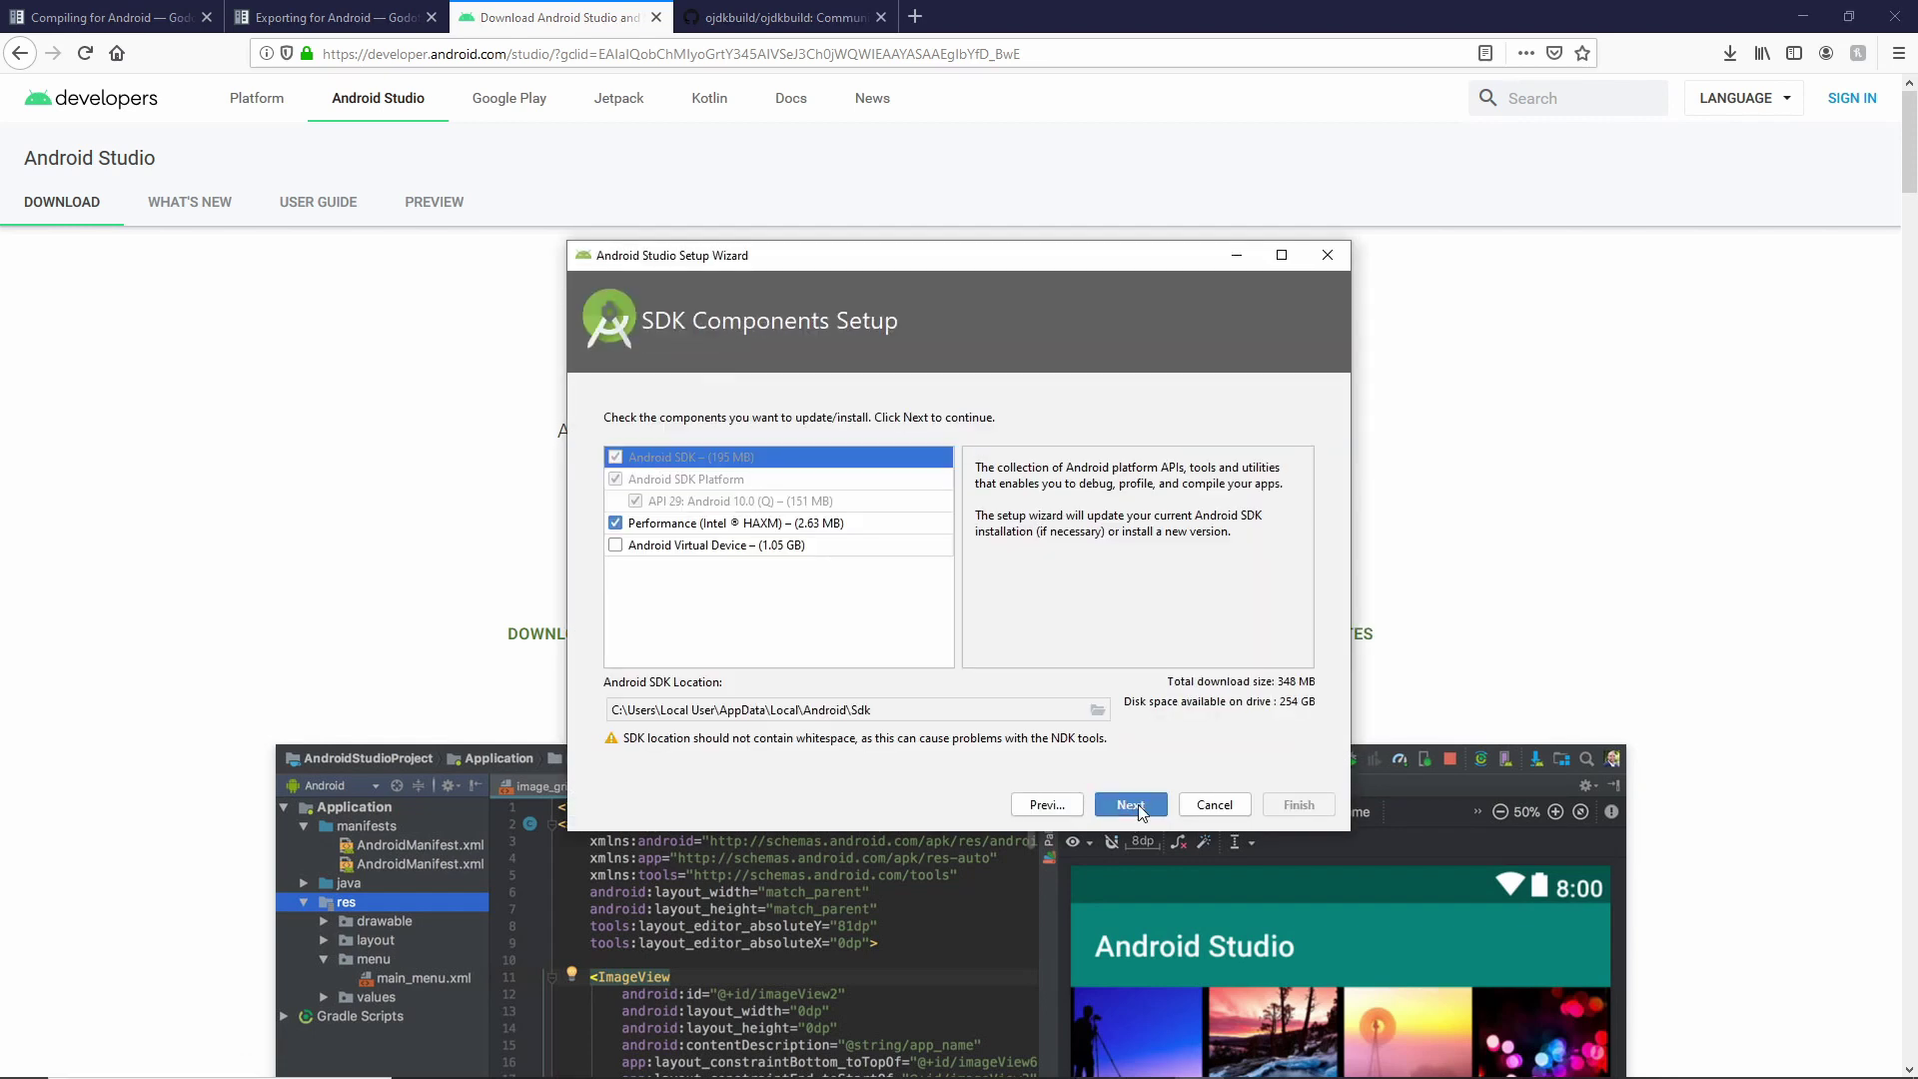
{"action": "left_click", "coordinate": [1137, 805]}
{"action": "left_click", "coordinate": [1298, 805]}
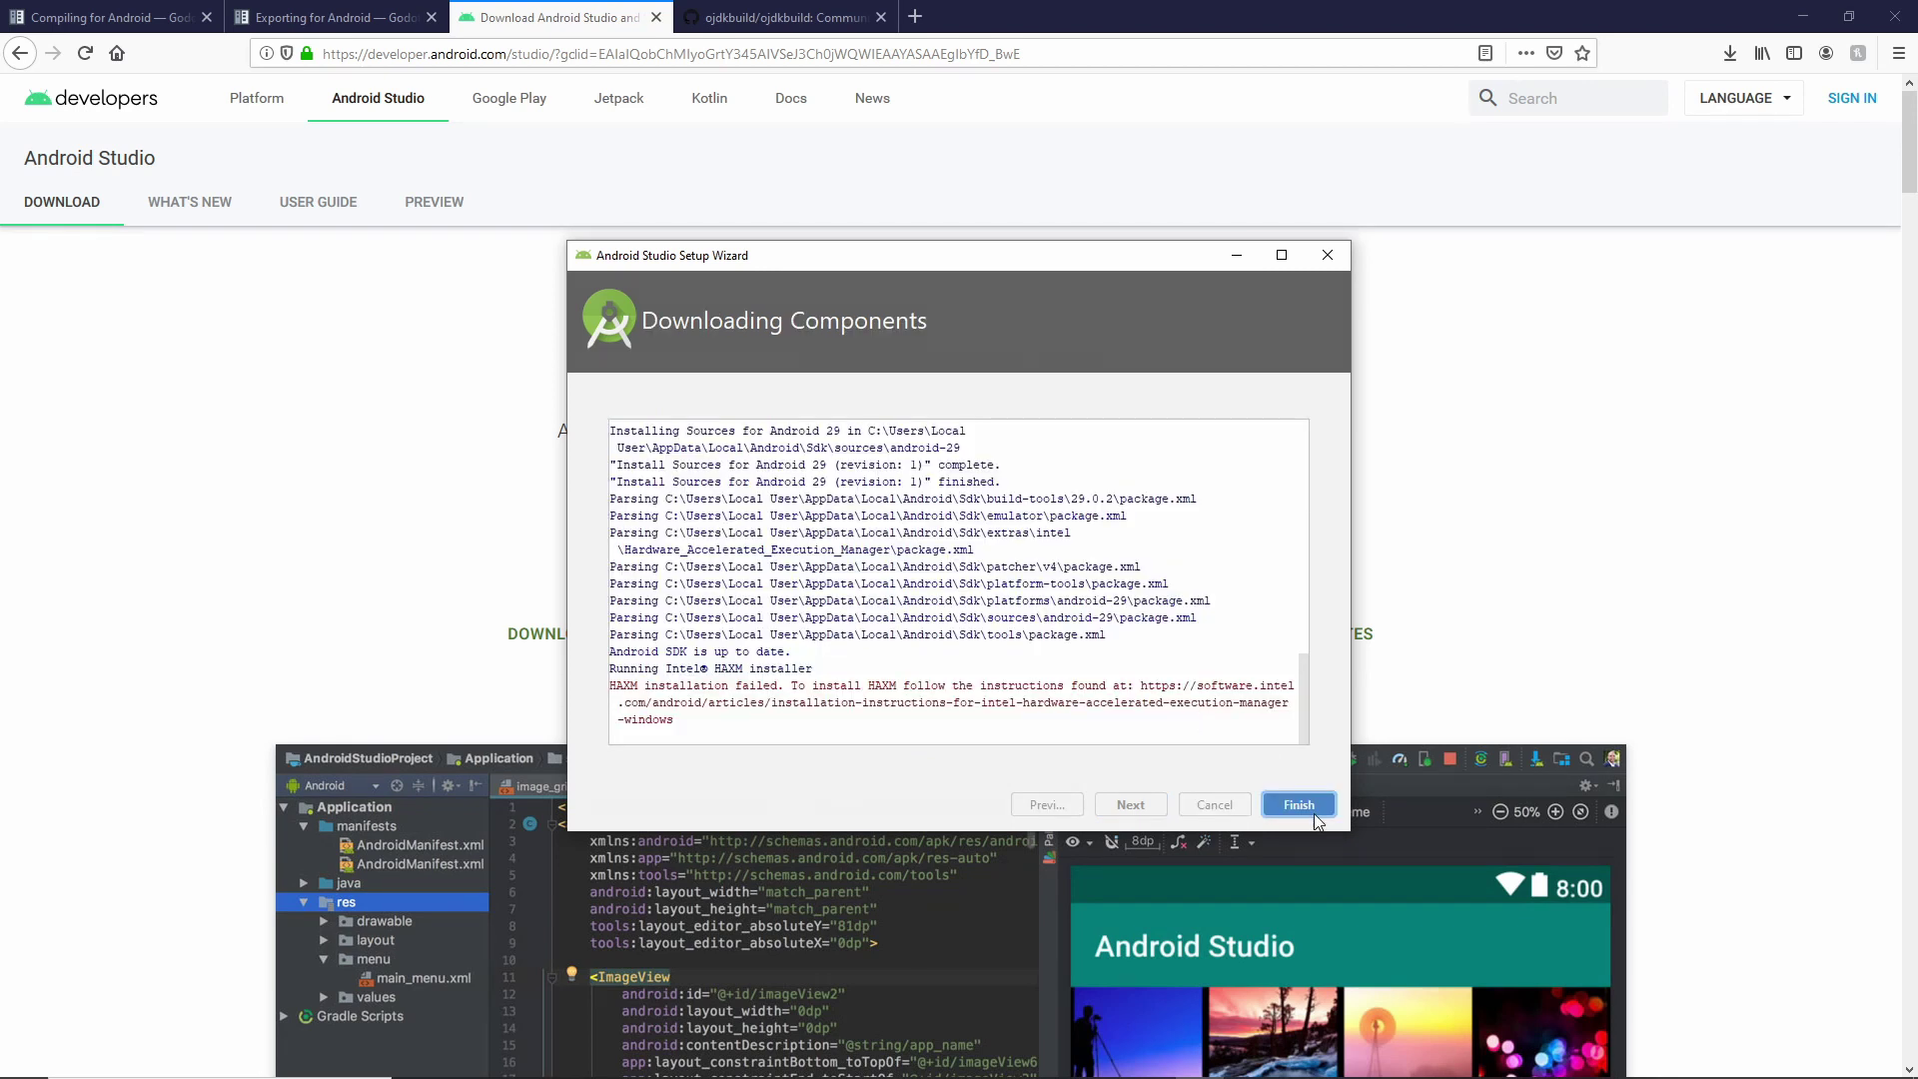
{"action": "left_click", "coordinate": [1299, 805]}
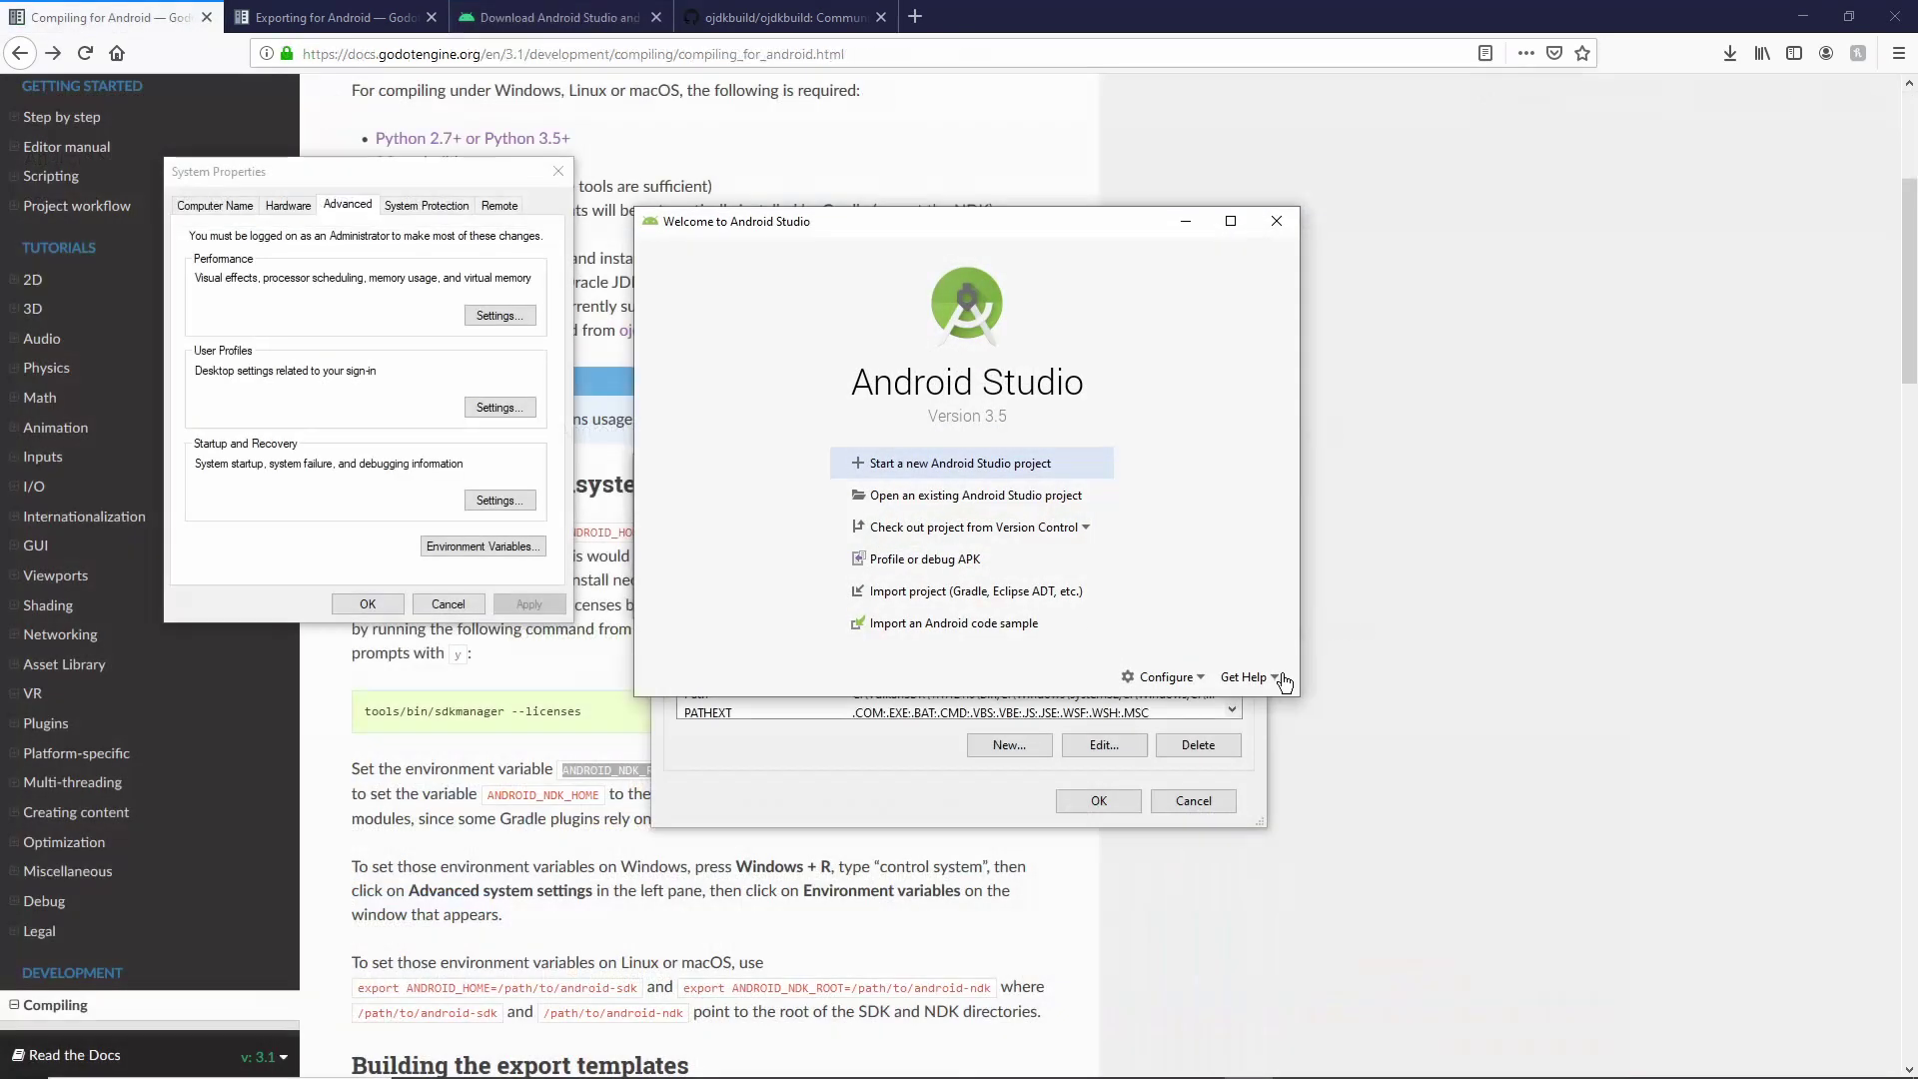
Install NDK (Side by side) from the Android SDK developer tools, accepting its license agreement.
{"action": "left_click", "coordinate": [1164, 676]}
{"action": "left_click", "coordinate": [1174, 687]}
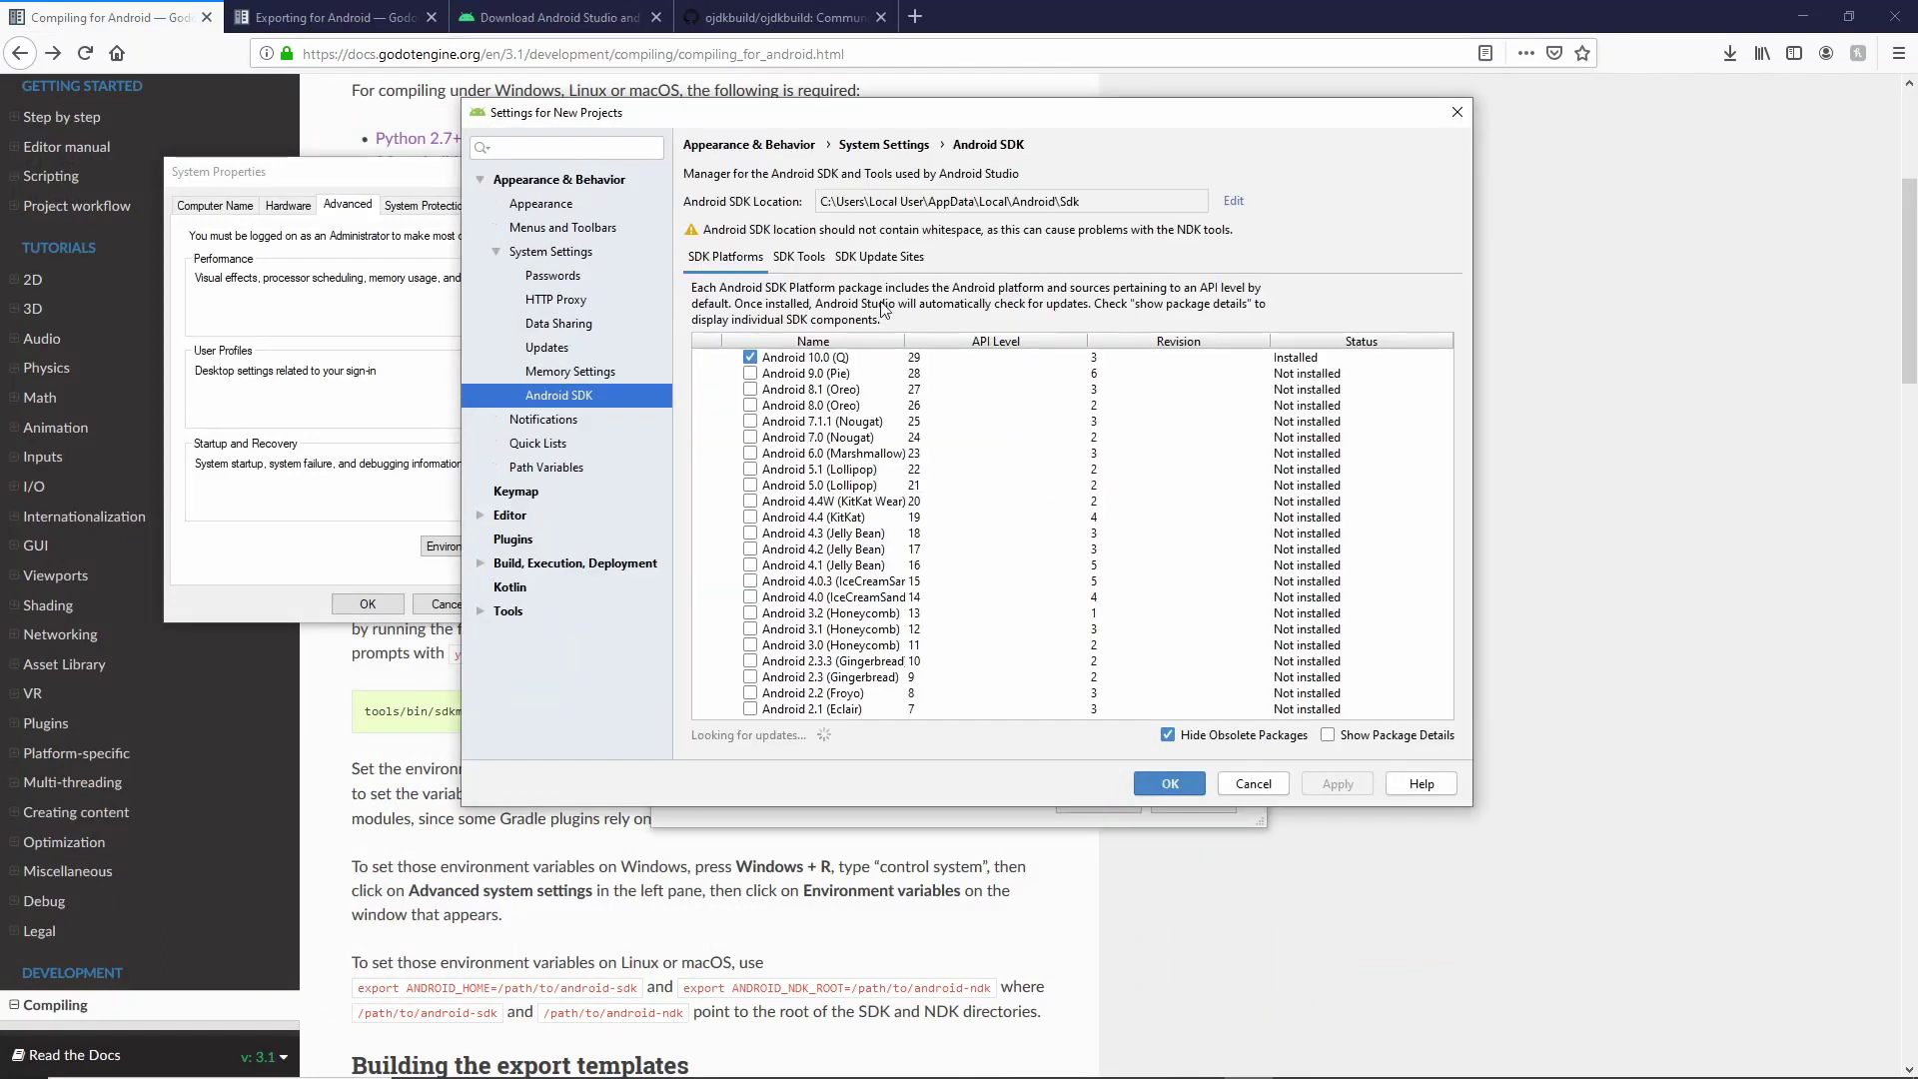
{"action": "left_click", "coordinate": [805, 258]}
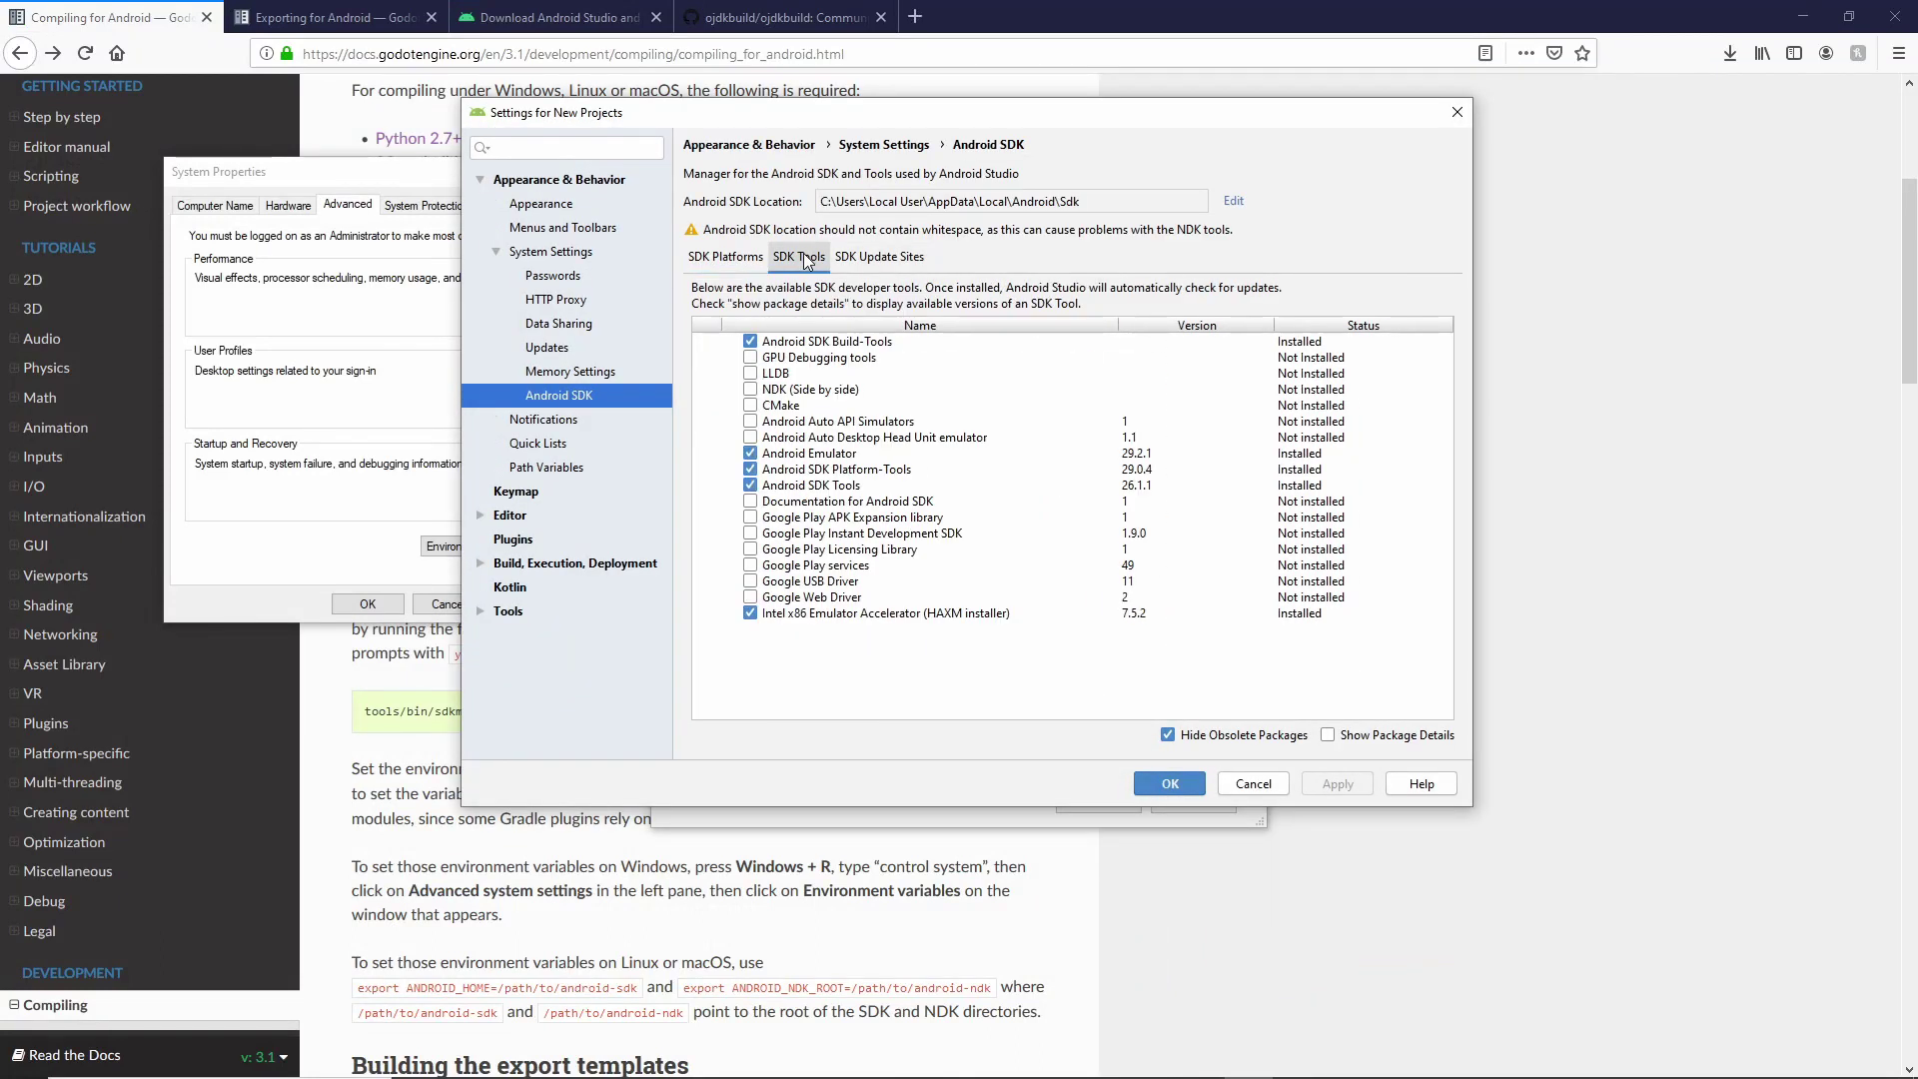
{"action": "left_click", "coordinate": [750, 390]}
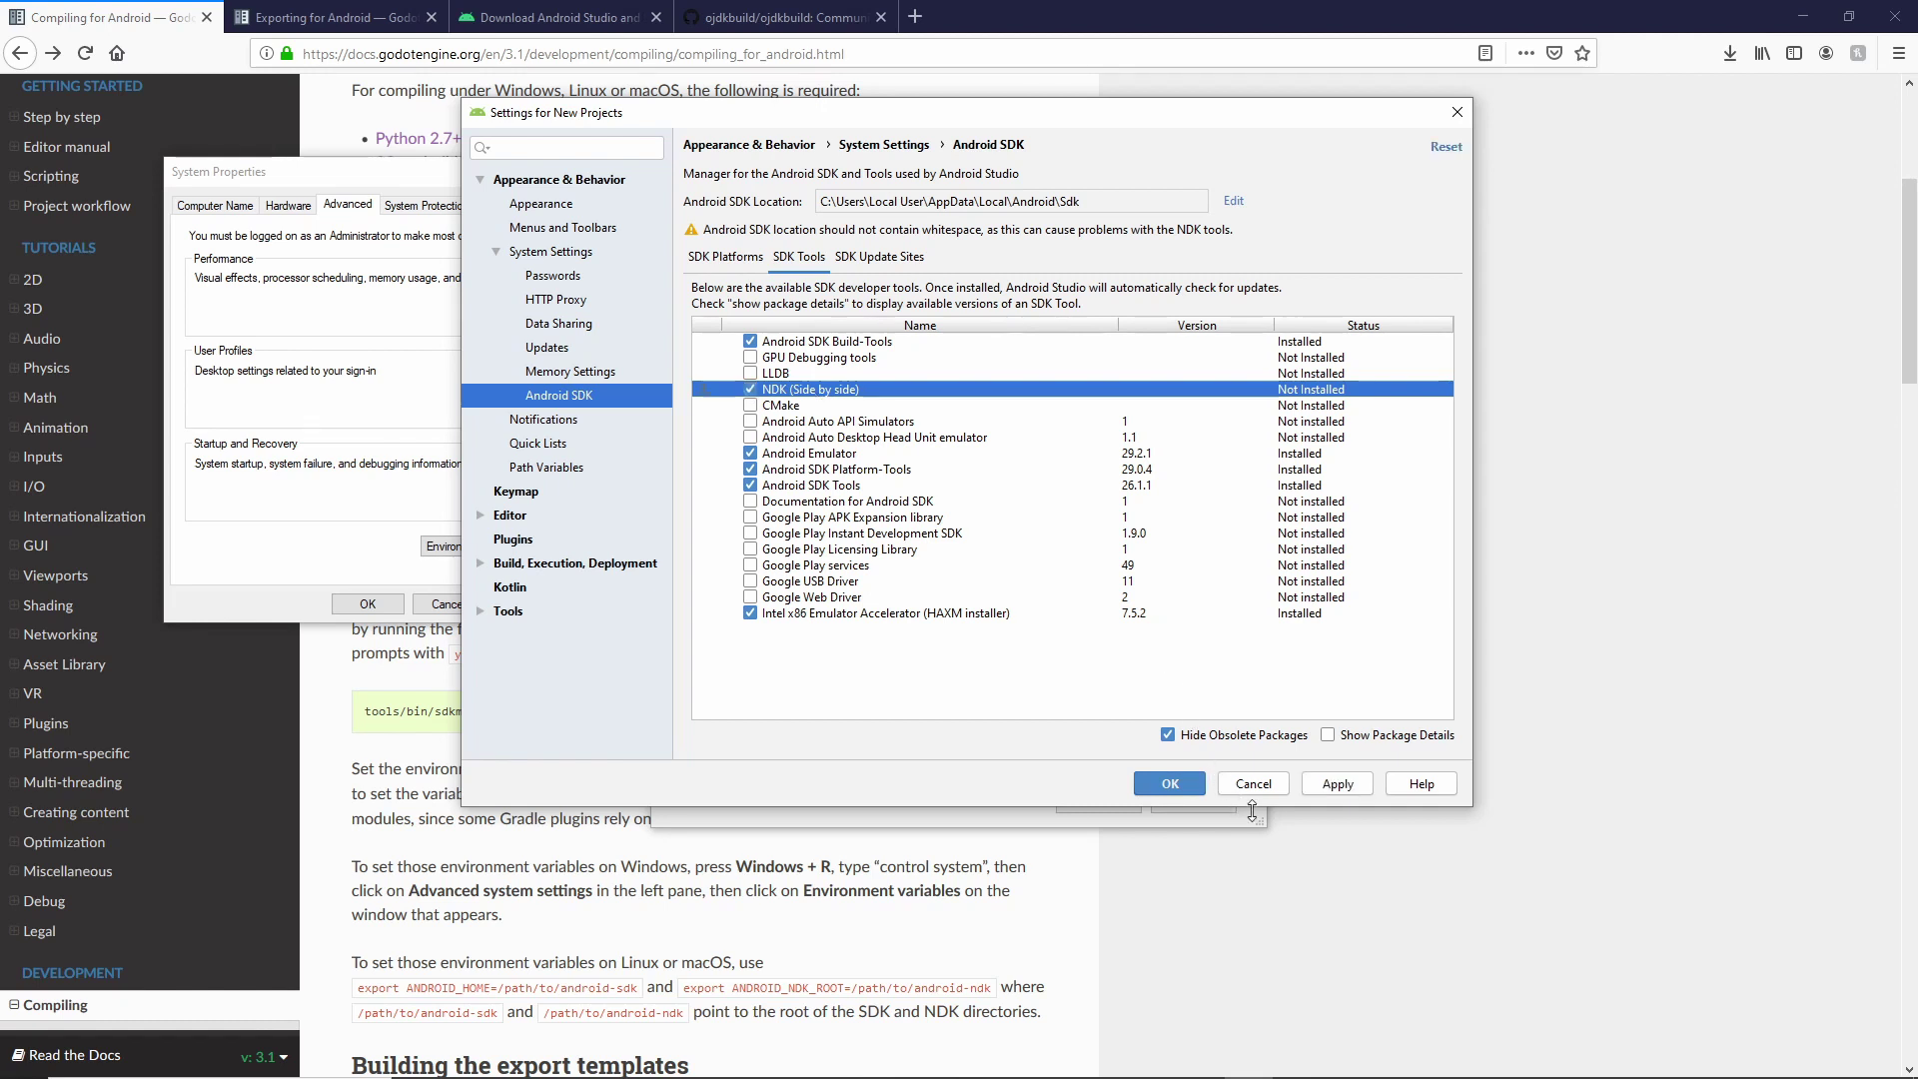
{"action": "left_click", "coordinate": [1309, 791]}
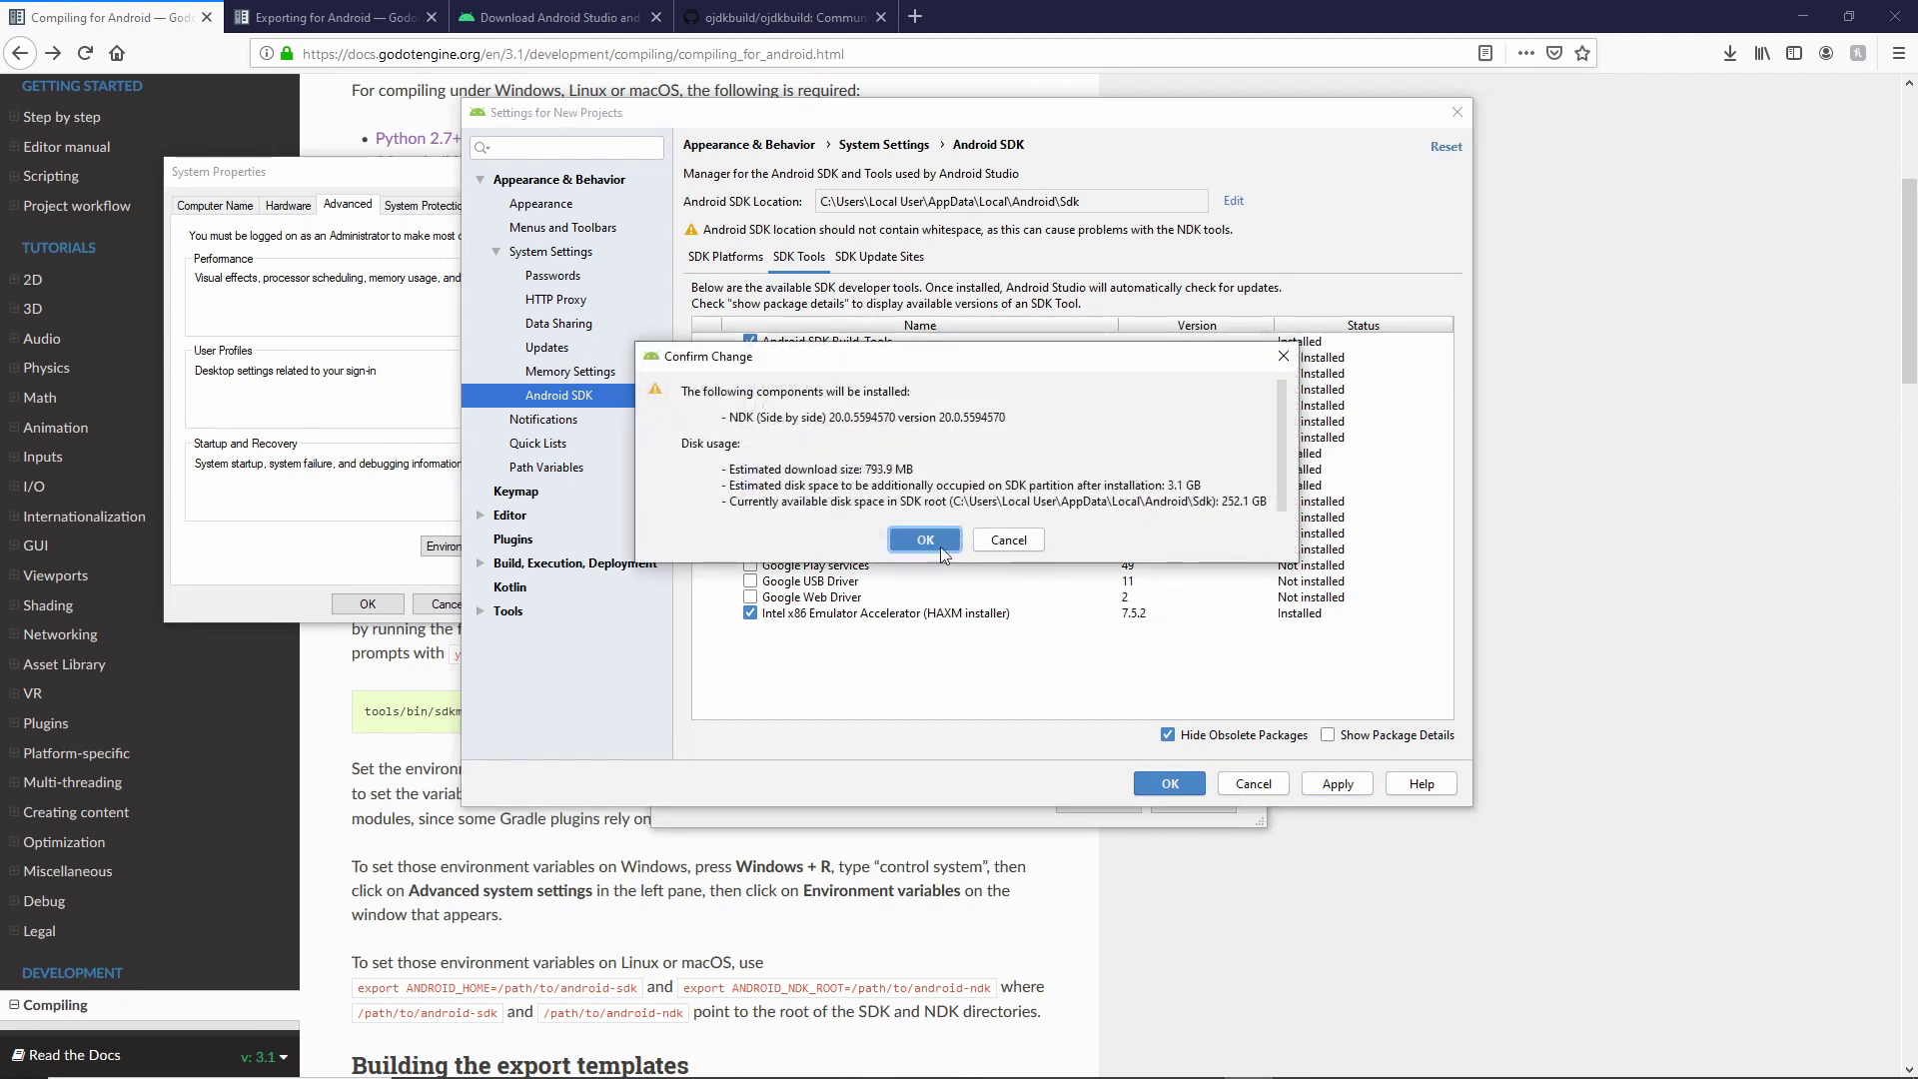
{"action": "left_click", "coordinate": [905, 542]}
{"action": "left_click", "coordinate": [980, 718]}
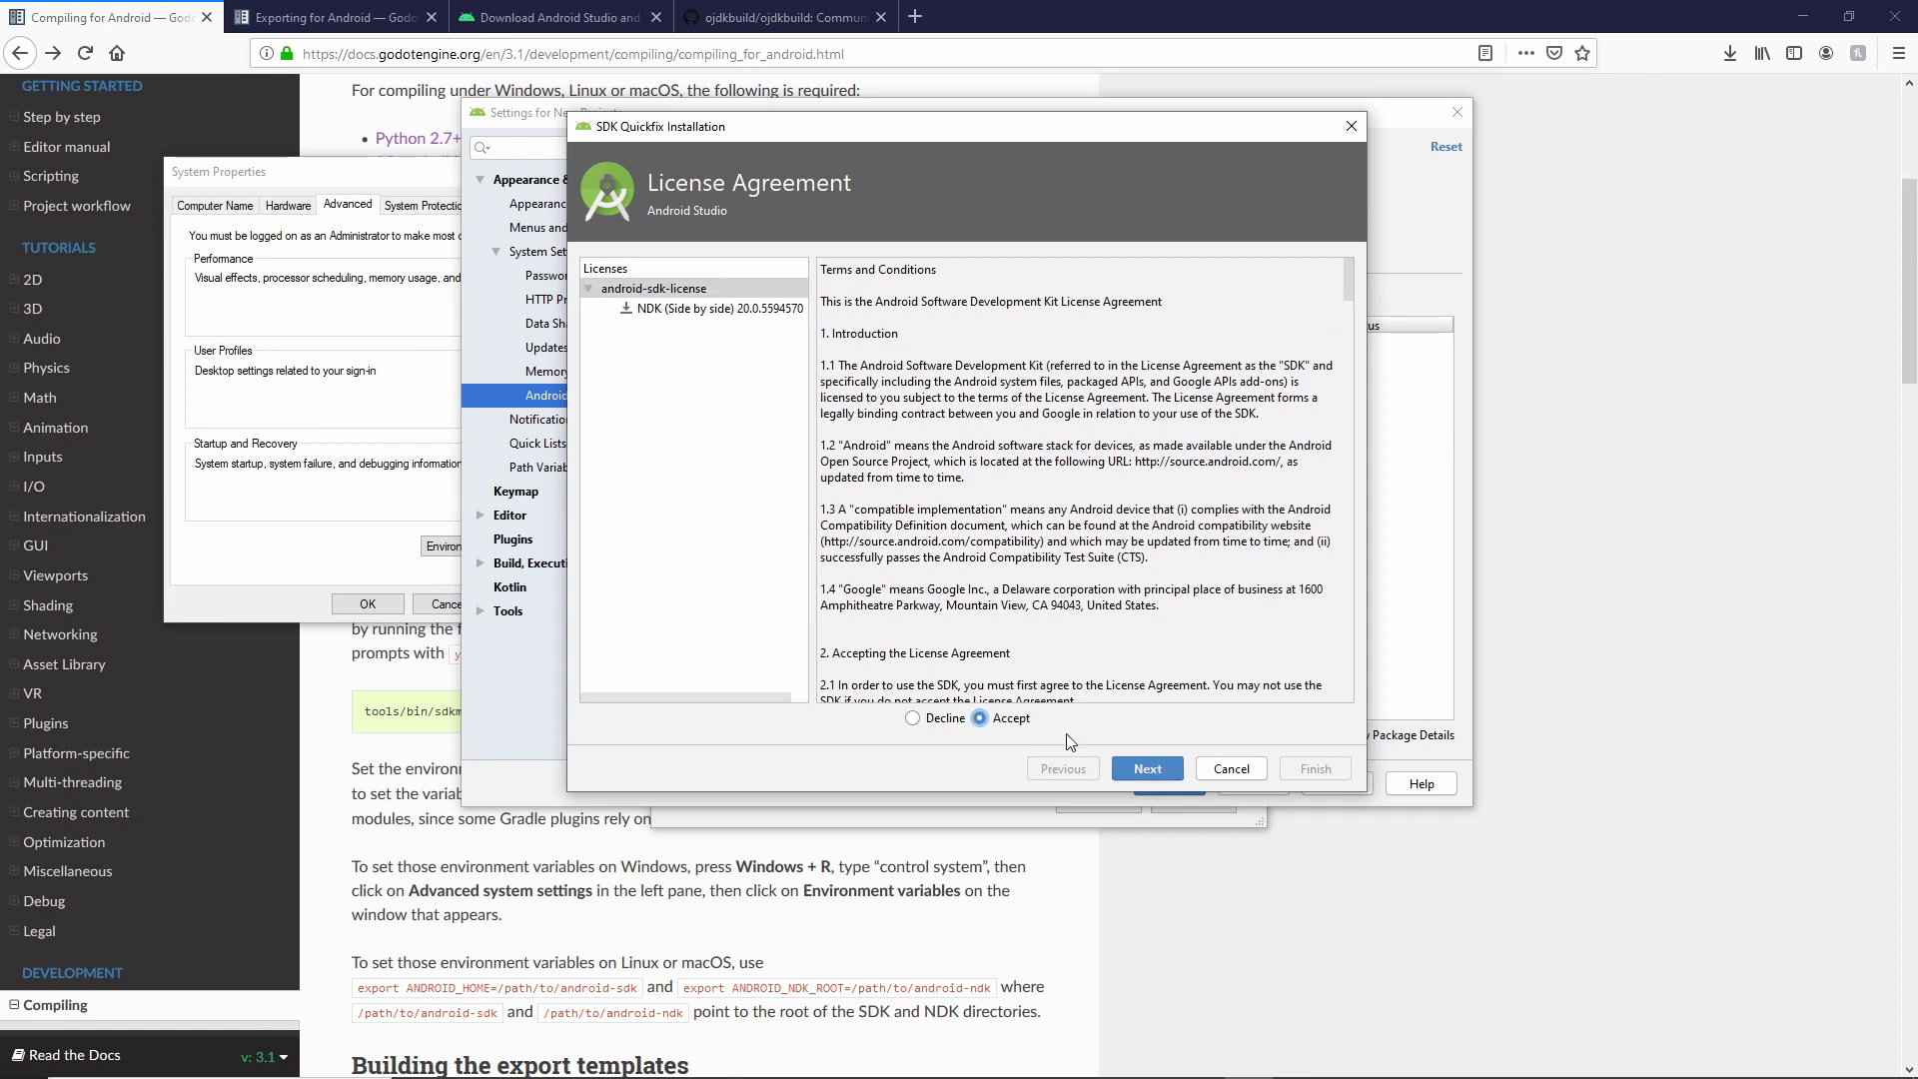
{"action": "left_click", "coordinate": [1145, 770]}
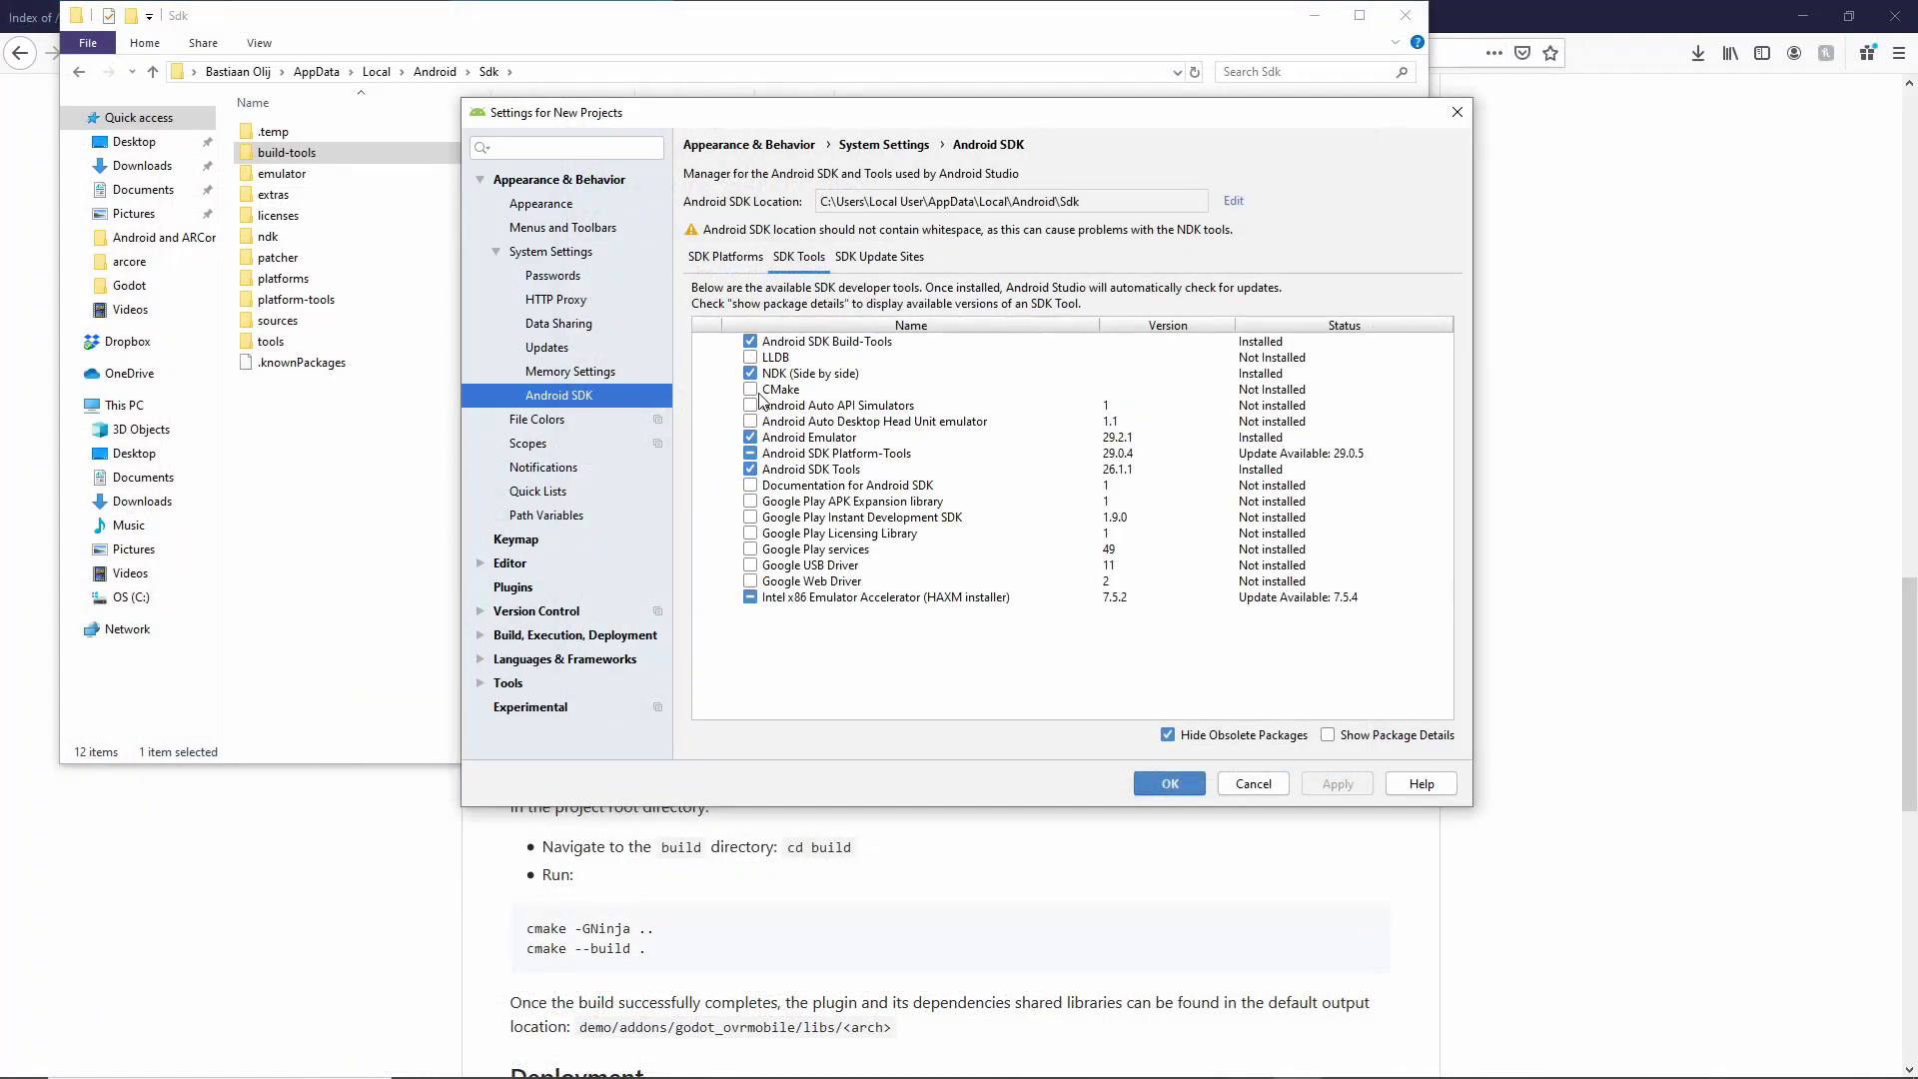
Add CMake from the Android SDK developer tools and finish its installation.
{"action": "left_click", "coordinate": [751, 391]}
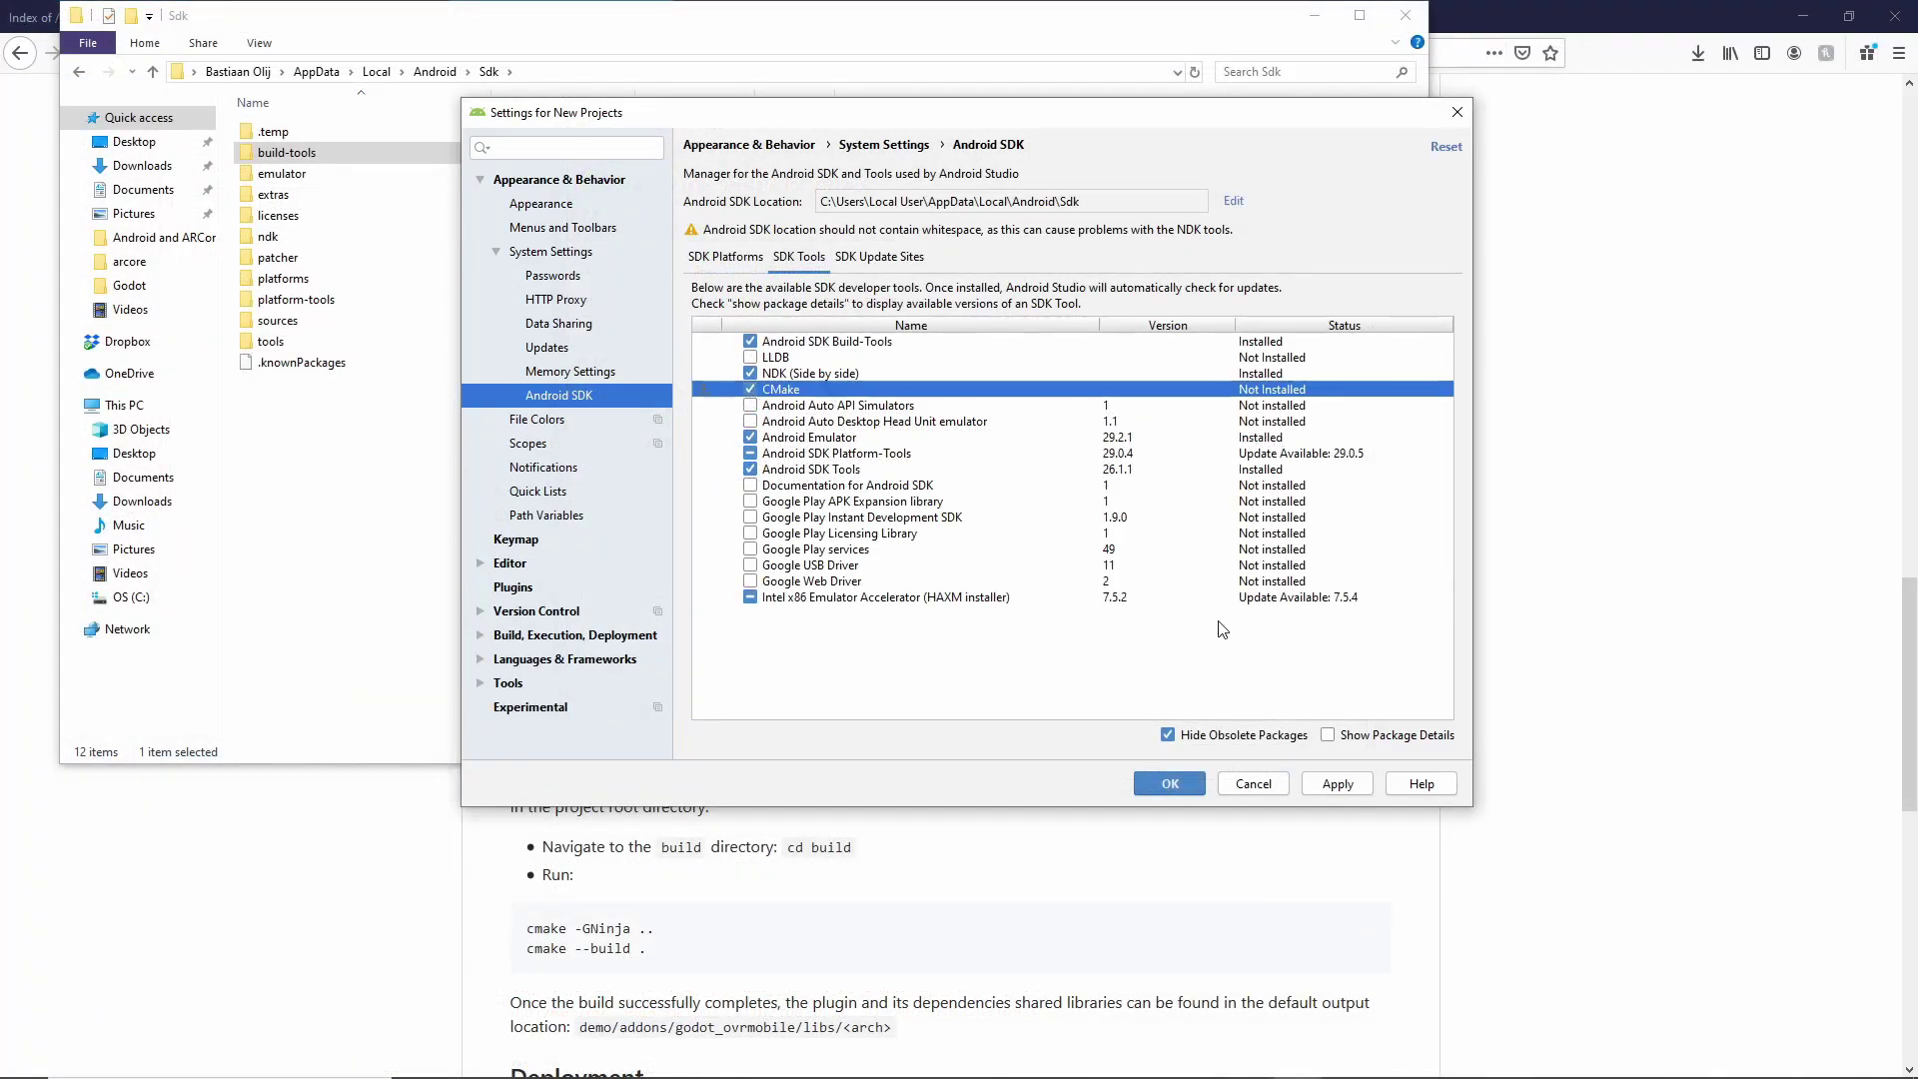
{"action": "left_click", "coordinate": [1339, 788]}
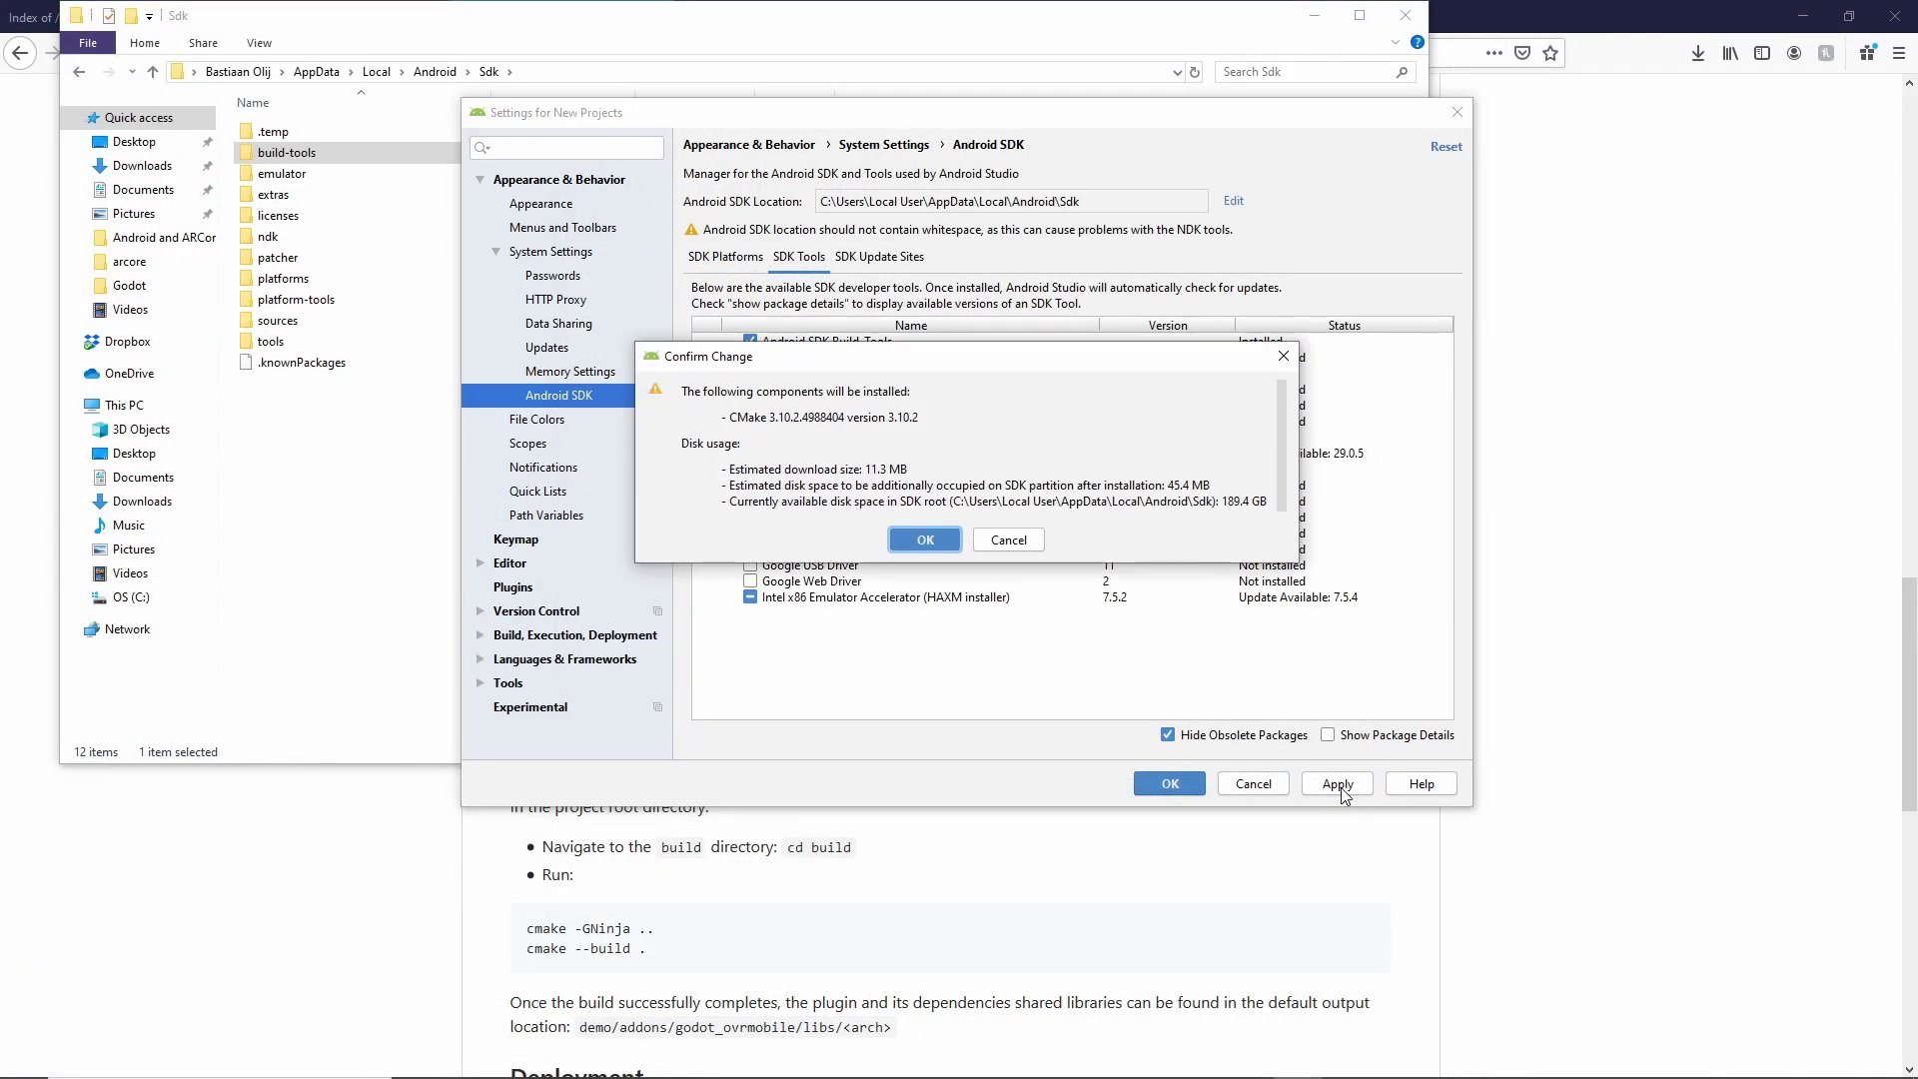
{"action": "left_click", "coordinate": [909, 541]}
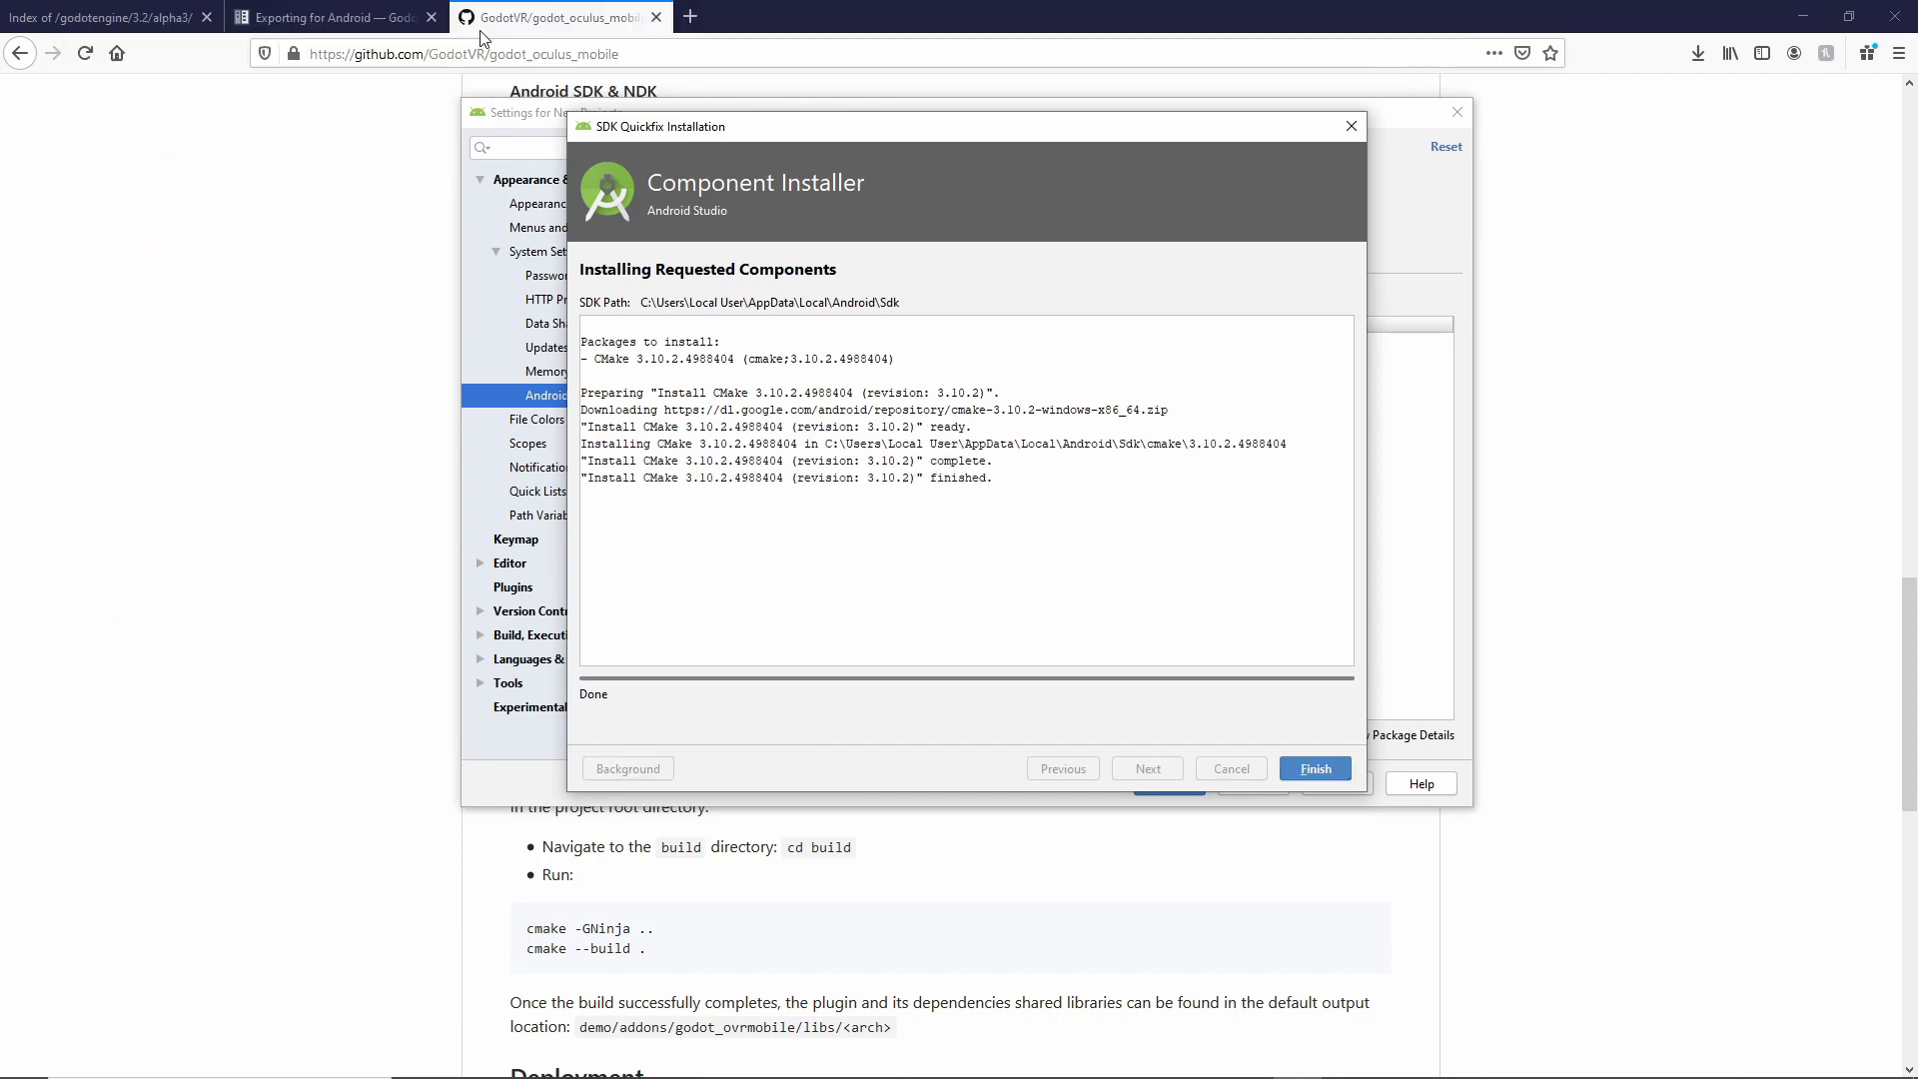
{"action": "left_click", "coordinate": [1308, 771]}
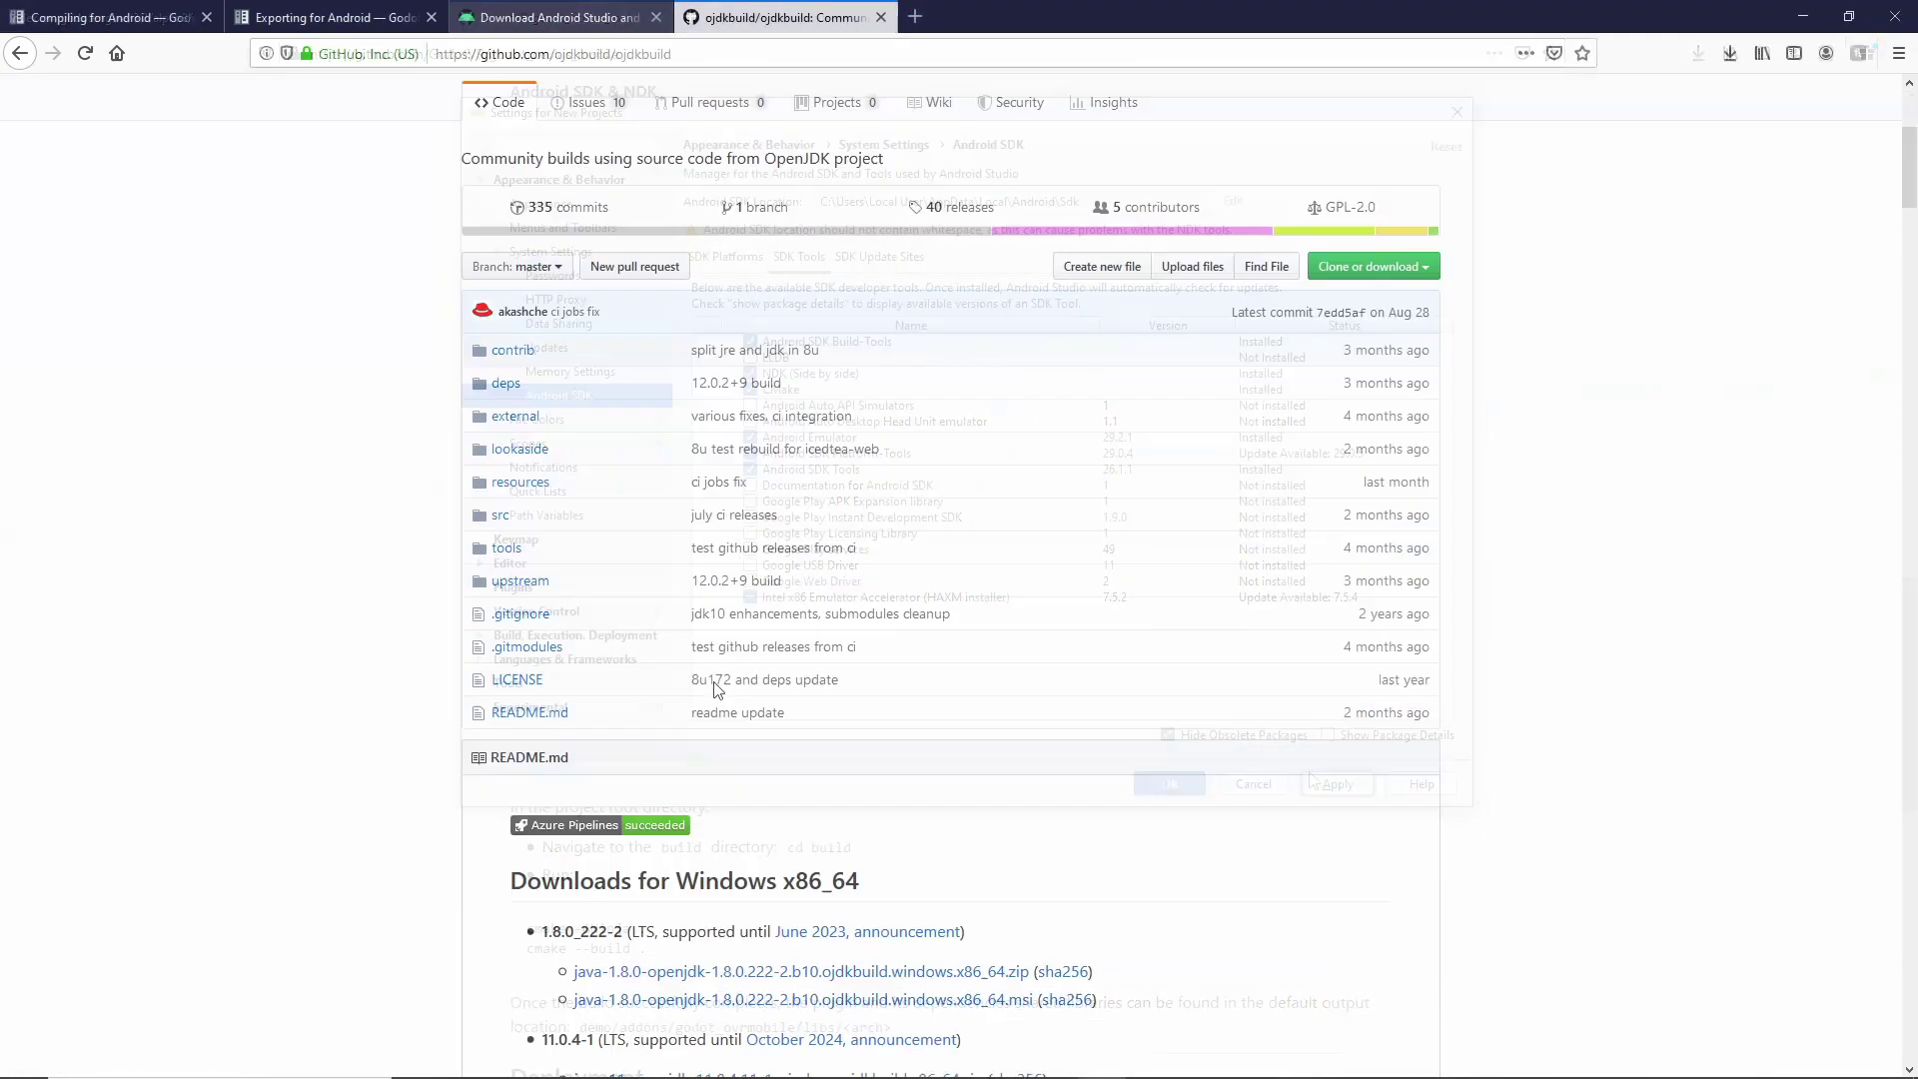
Download the OpenJDK 1.8.0_222-2 Windows x86_64 .msi installer from the ojdkbuild page and launch it.
{"action": "scroll", "coordinate": [710, 356], "scroll_direction": "down", "scroll_amount": 5}
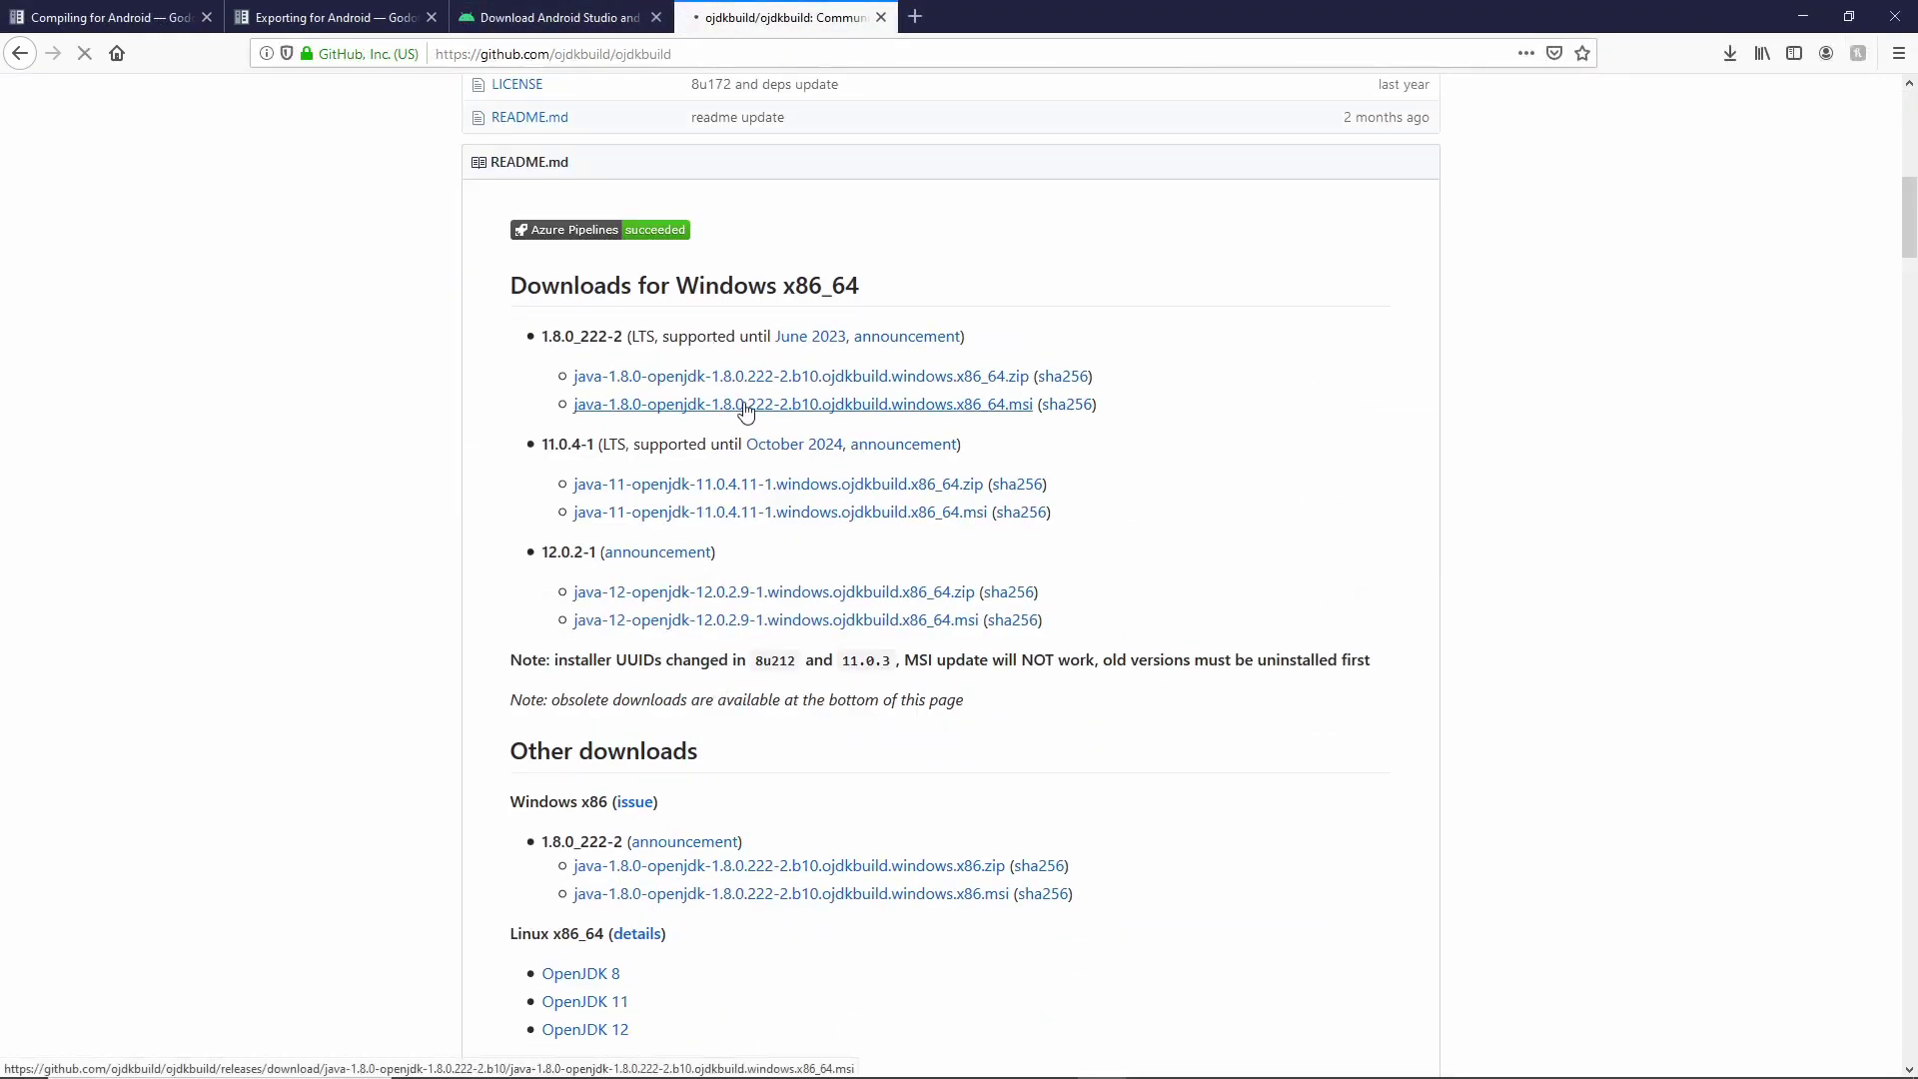
{"action": "left_click", "coordinate": [716, 473]}
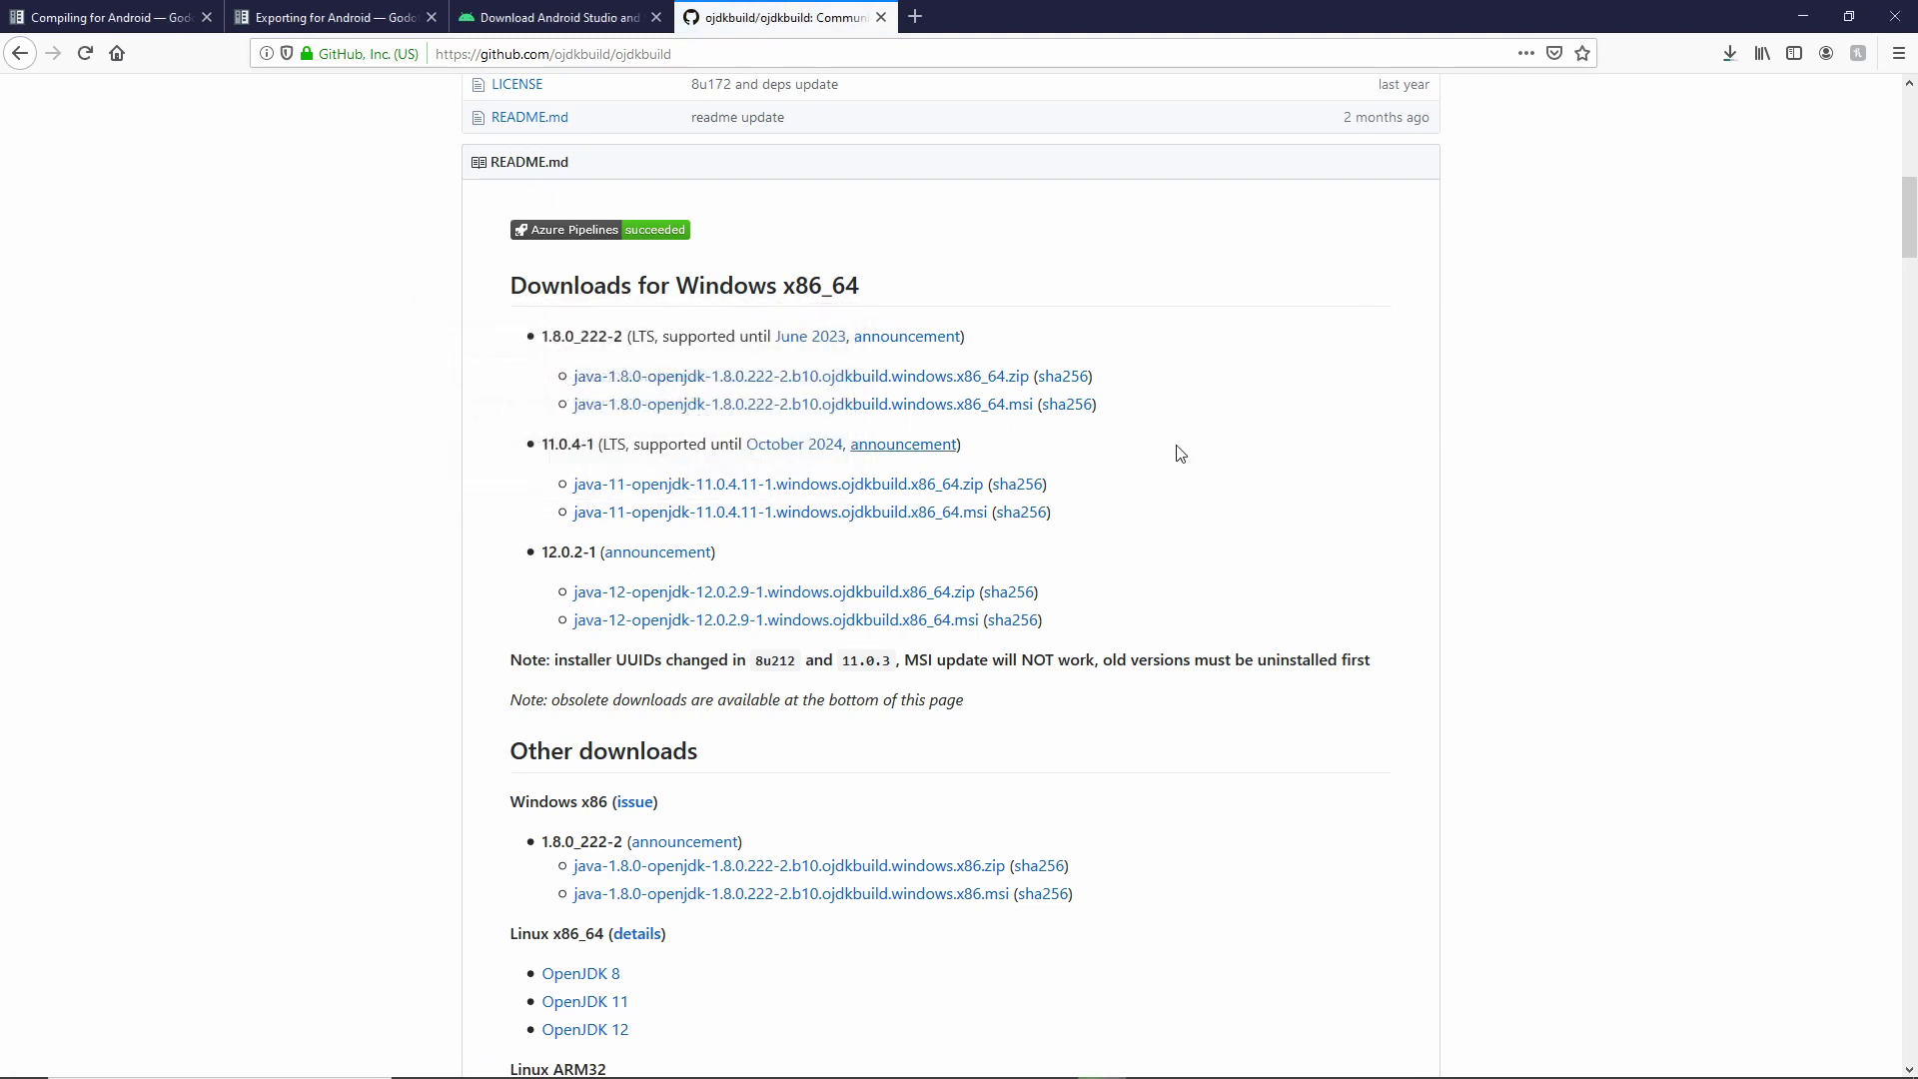
{"action": "left_click", "coordinate": [1729, 53]}
{"action": "left_click", "coordinate": [1588, 128]}
{"action": "left_click", "coordinate": [914, 585]}
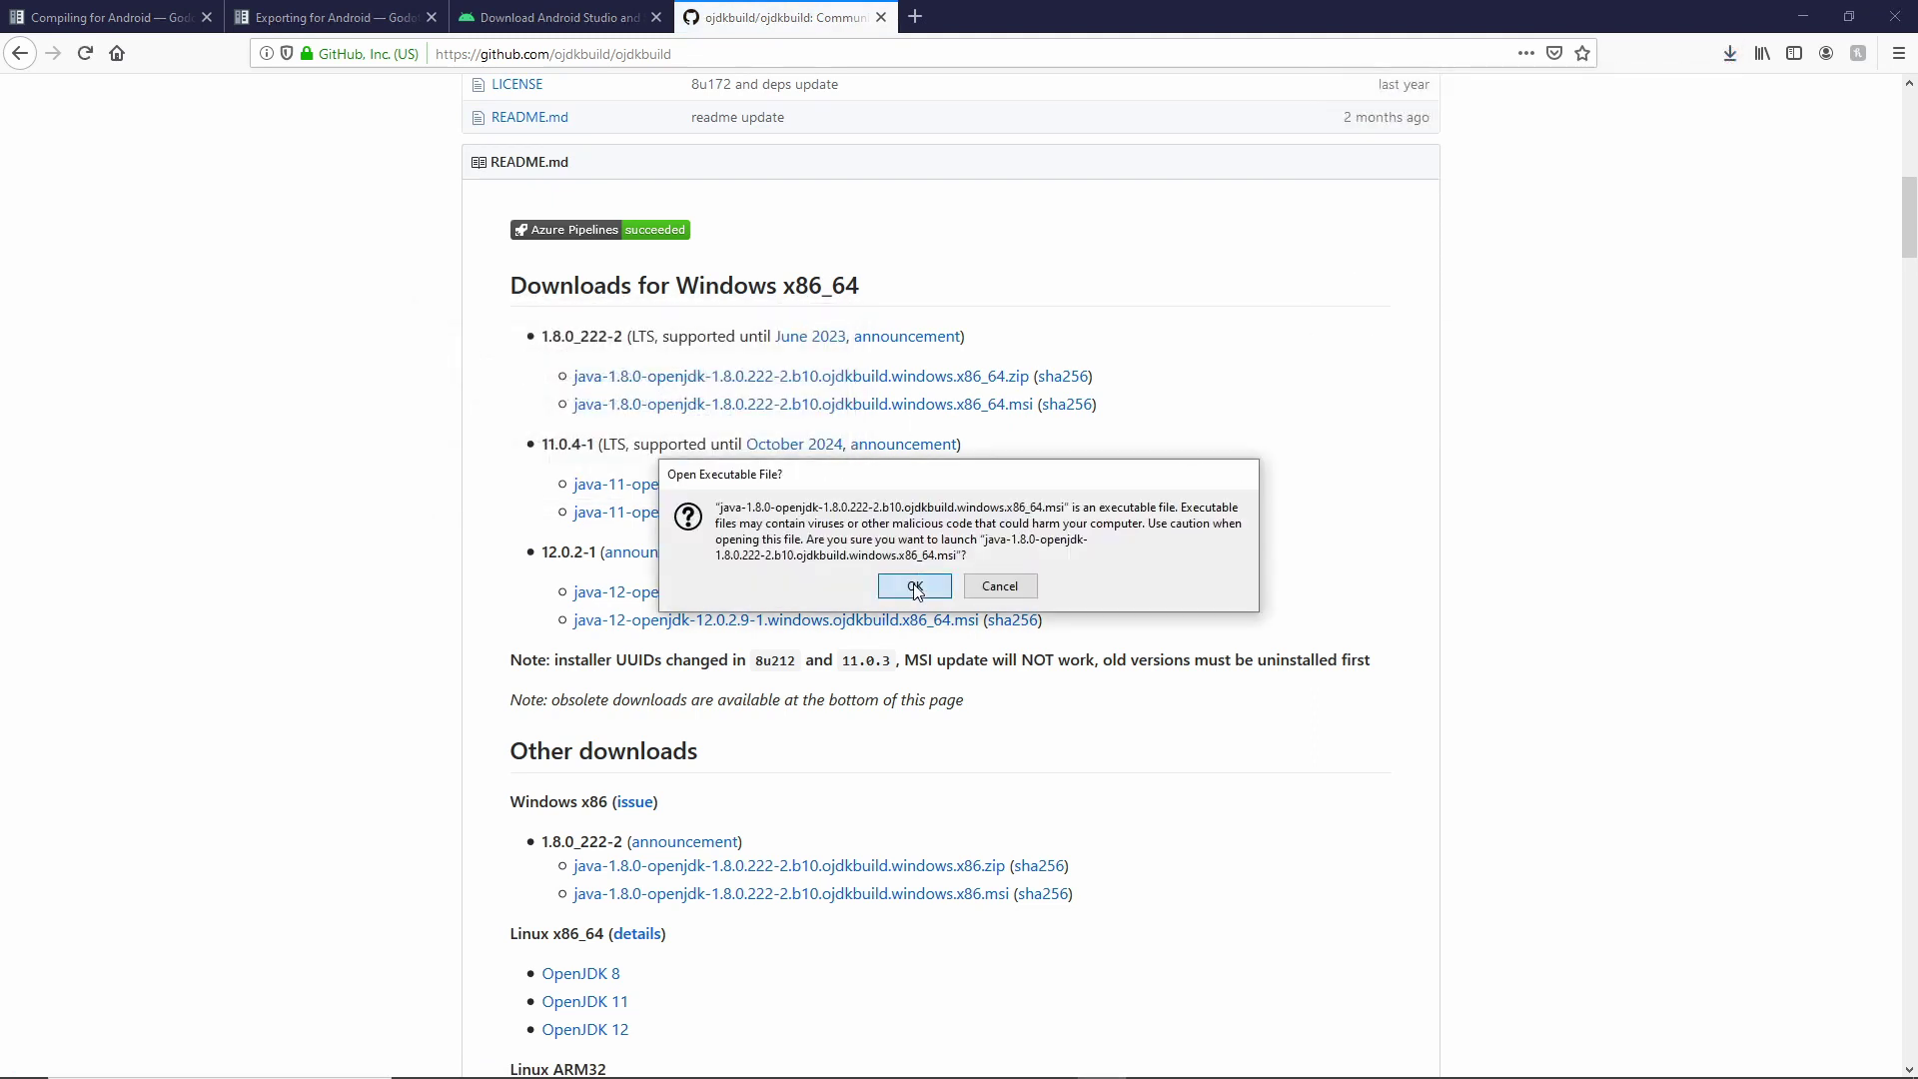
Accept the OpenJDK license agreement and proceed through setup with the default options.
{"action": "left_click", "coordinate": [1062, 704]}
{"action": "left_click", "coordinate": [911, 659]}
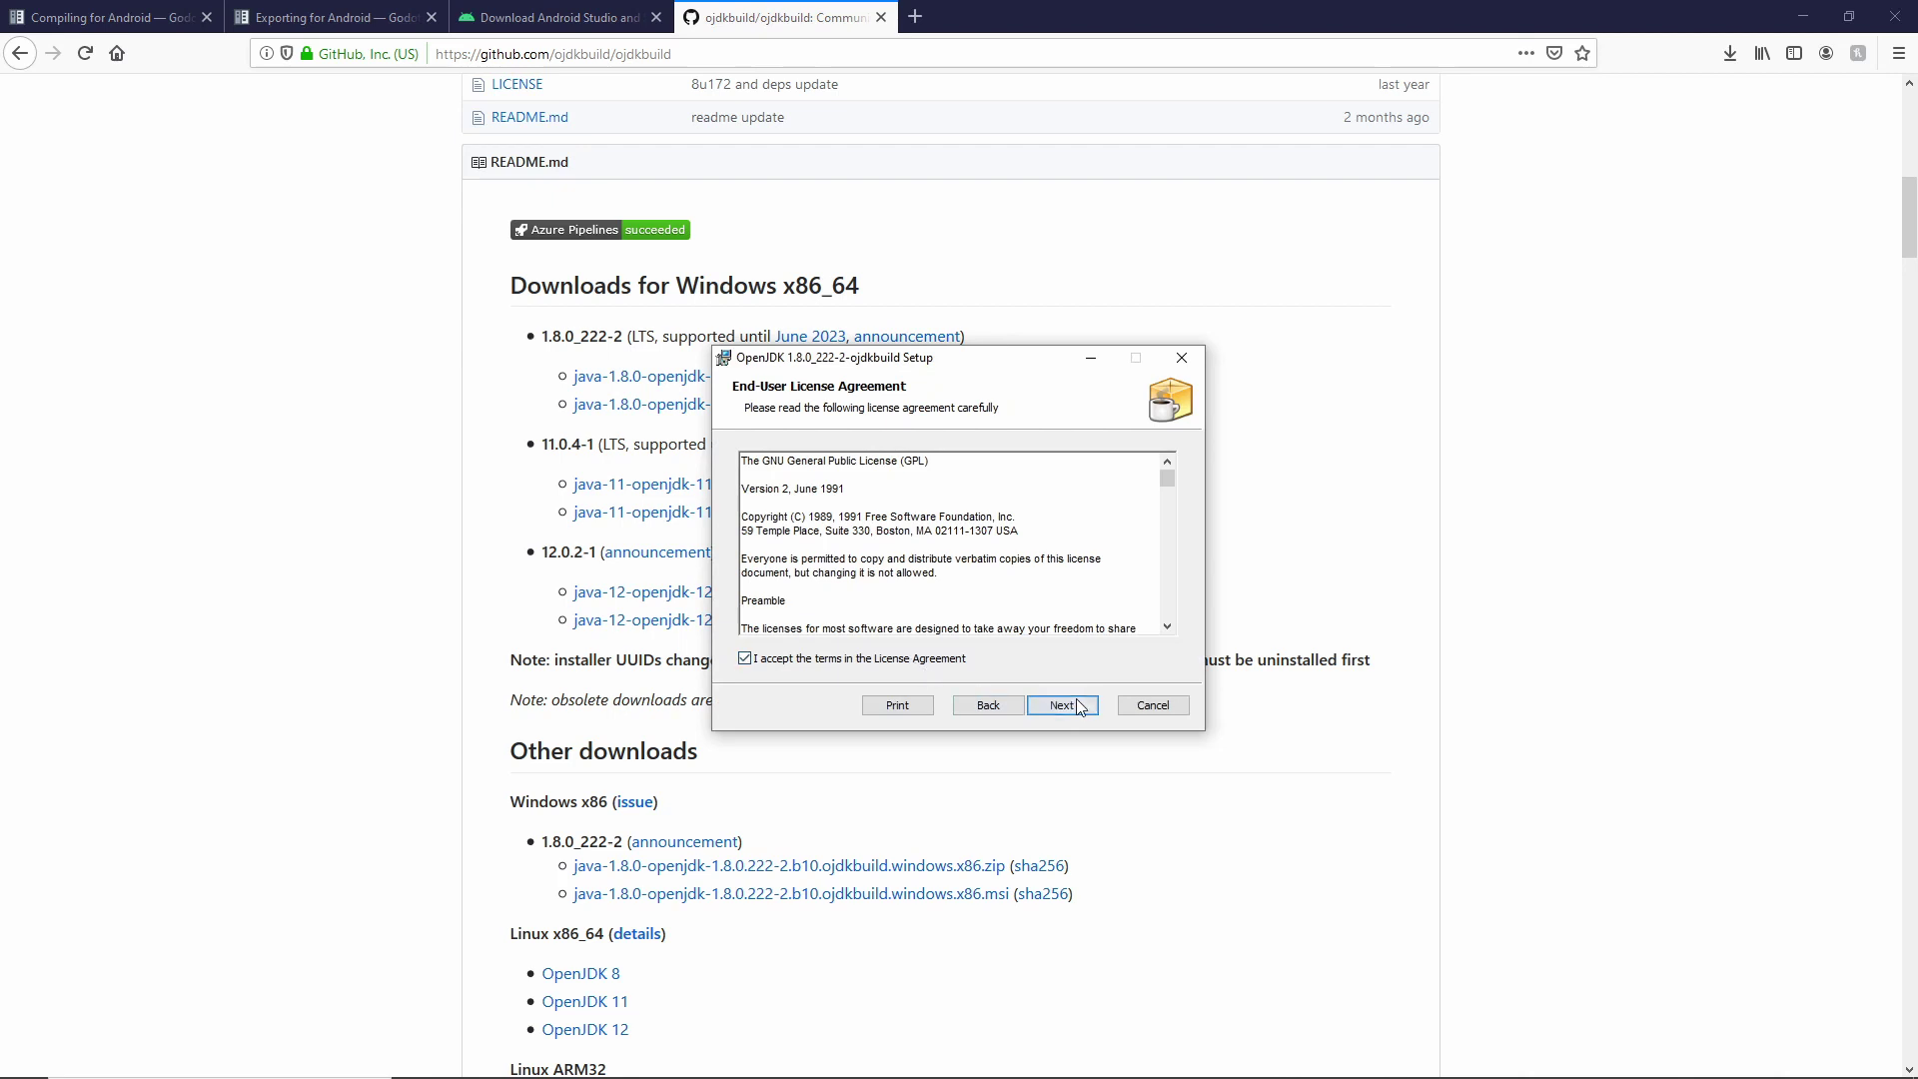
{"action": "left_click", "coordinate": [1077, 705]}
{"action": "left_click", "coordinate": [1088, 707]}
{"action": "left_click", "coordinate": [1077, 705]}
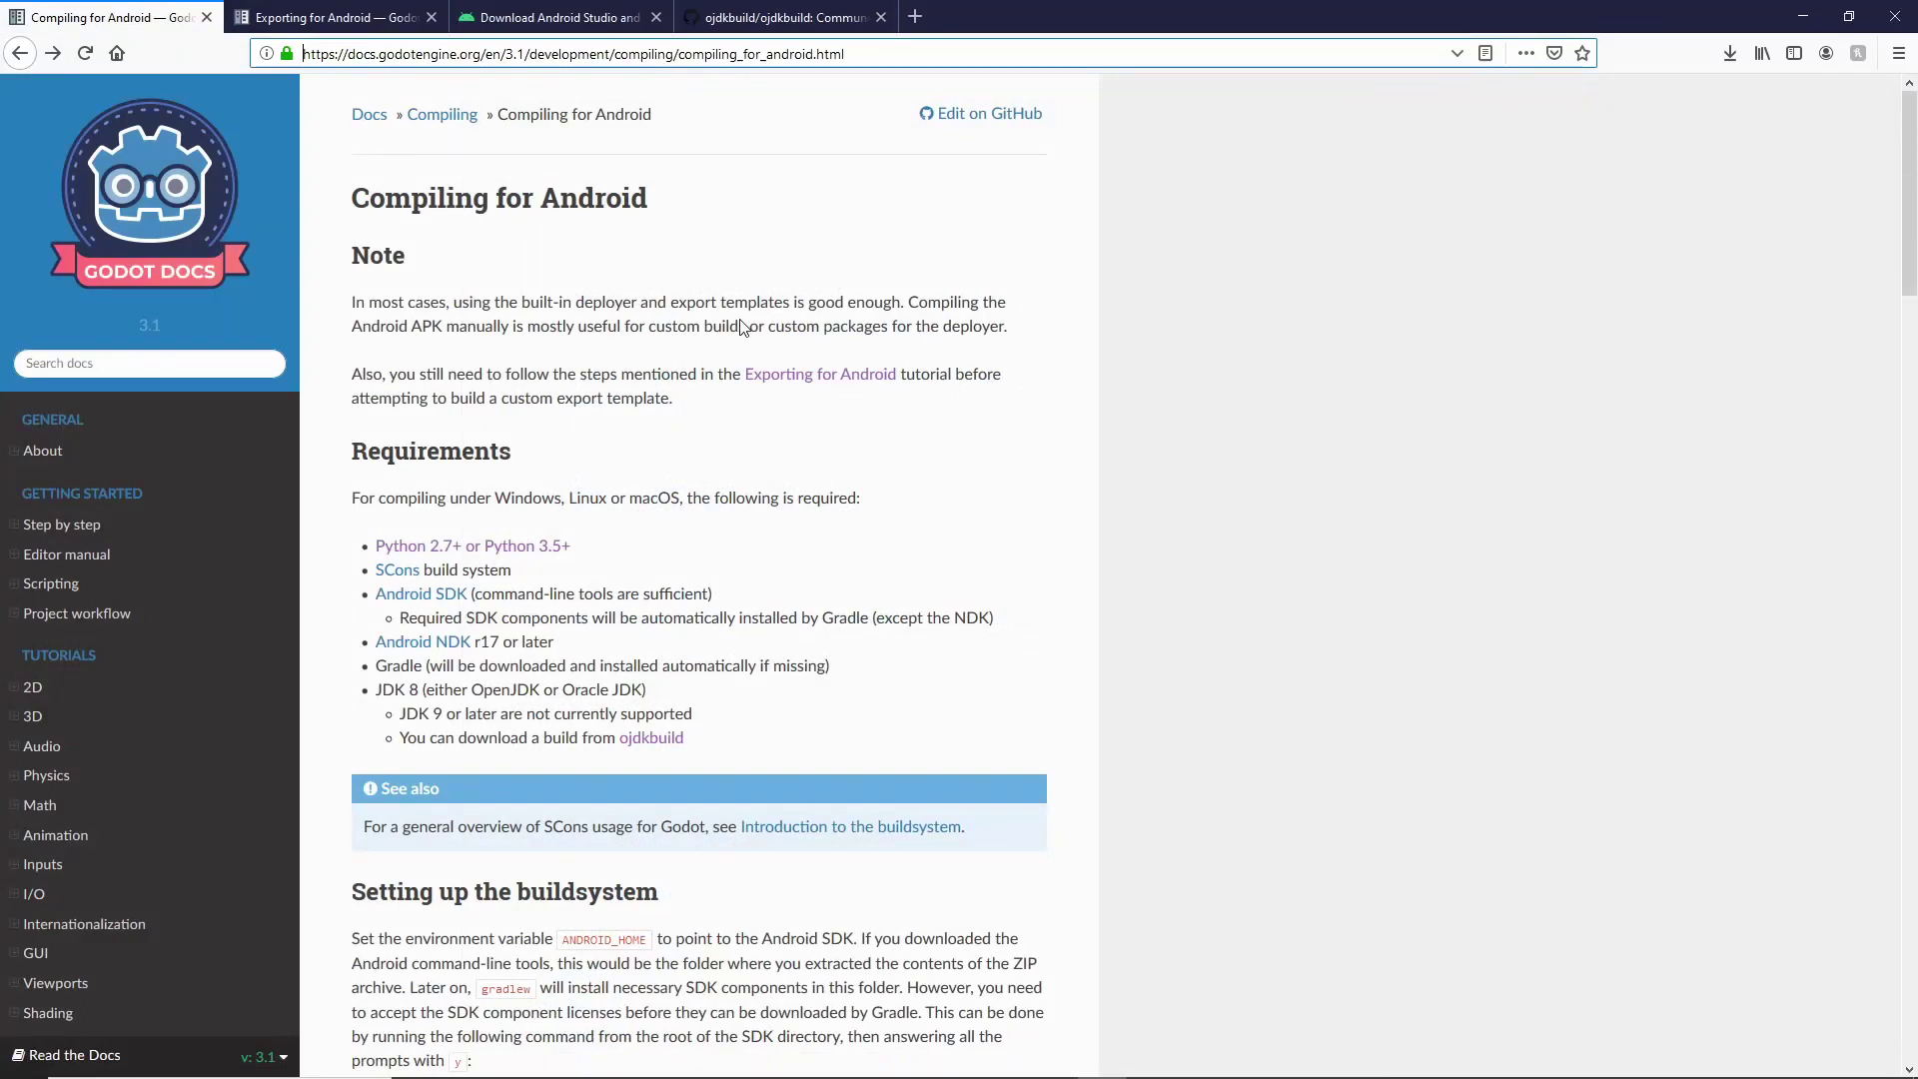
Copy the ANDROID_HOME variable name from the Godot build instructions and open the Windows environment variables editor.
{"action": "scroll", "coordinate": [741, 319], "scroll_direction": "down", "scroll_amount": 5}
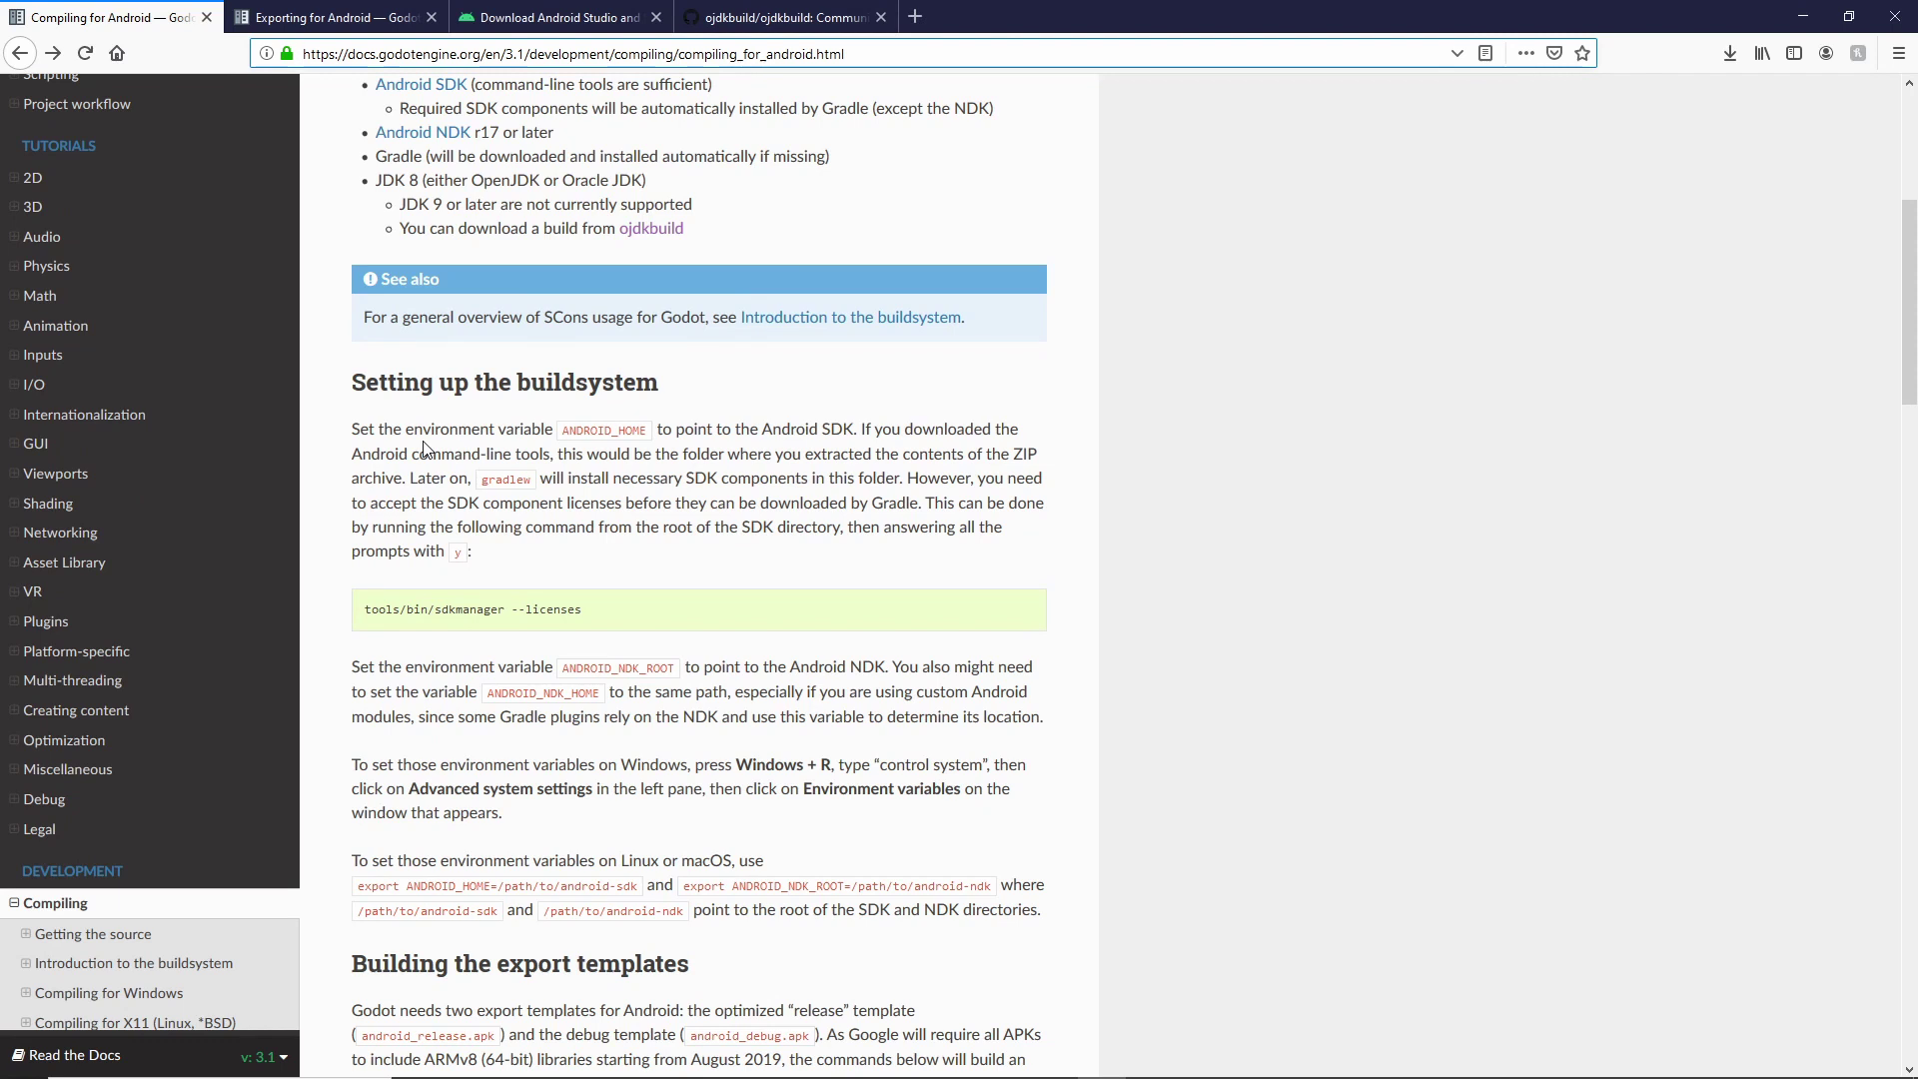
{"action": "left_click_drag", "start_coordinate": [567, 431], "coordinate": [649, 432]}
{"action": "mouse_move", "coordinate": [129, 1064]}
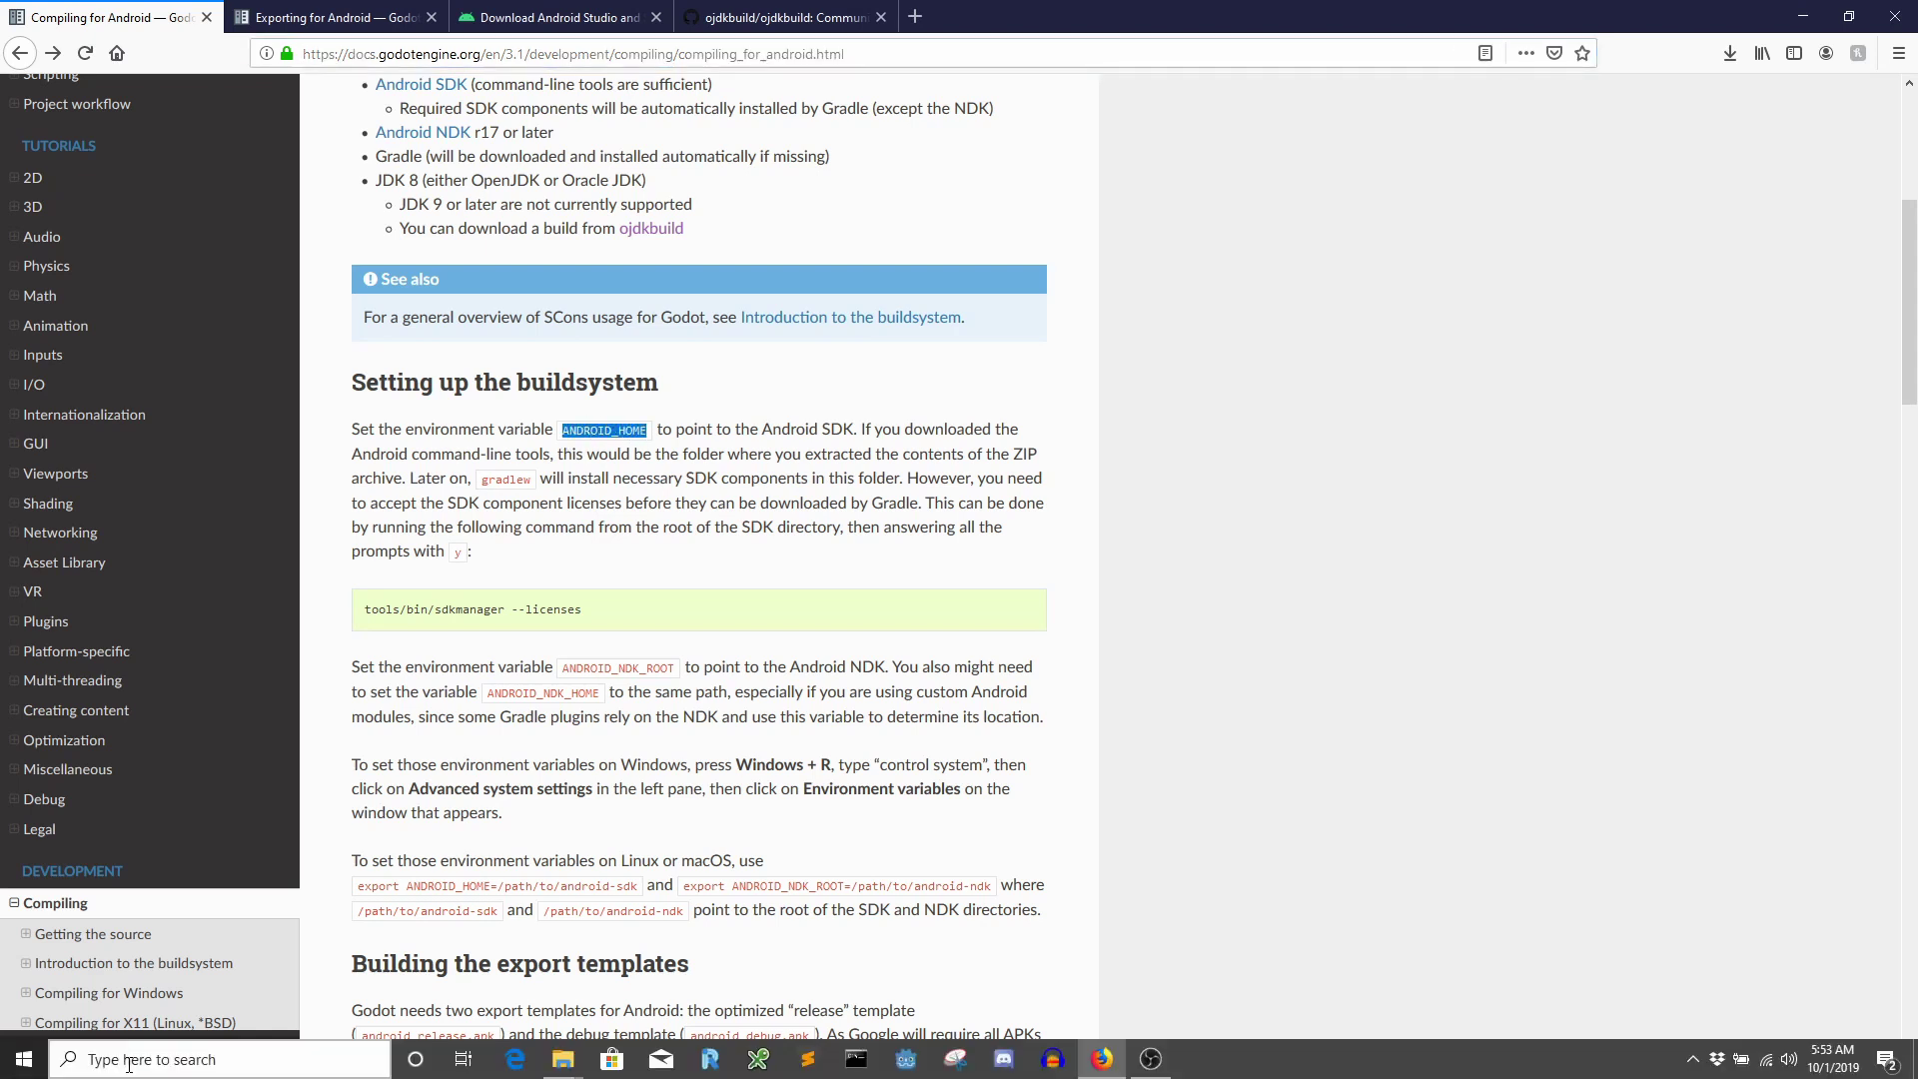
{"action": "left_click", "coordinate": [129, 1061]}
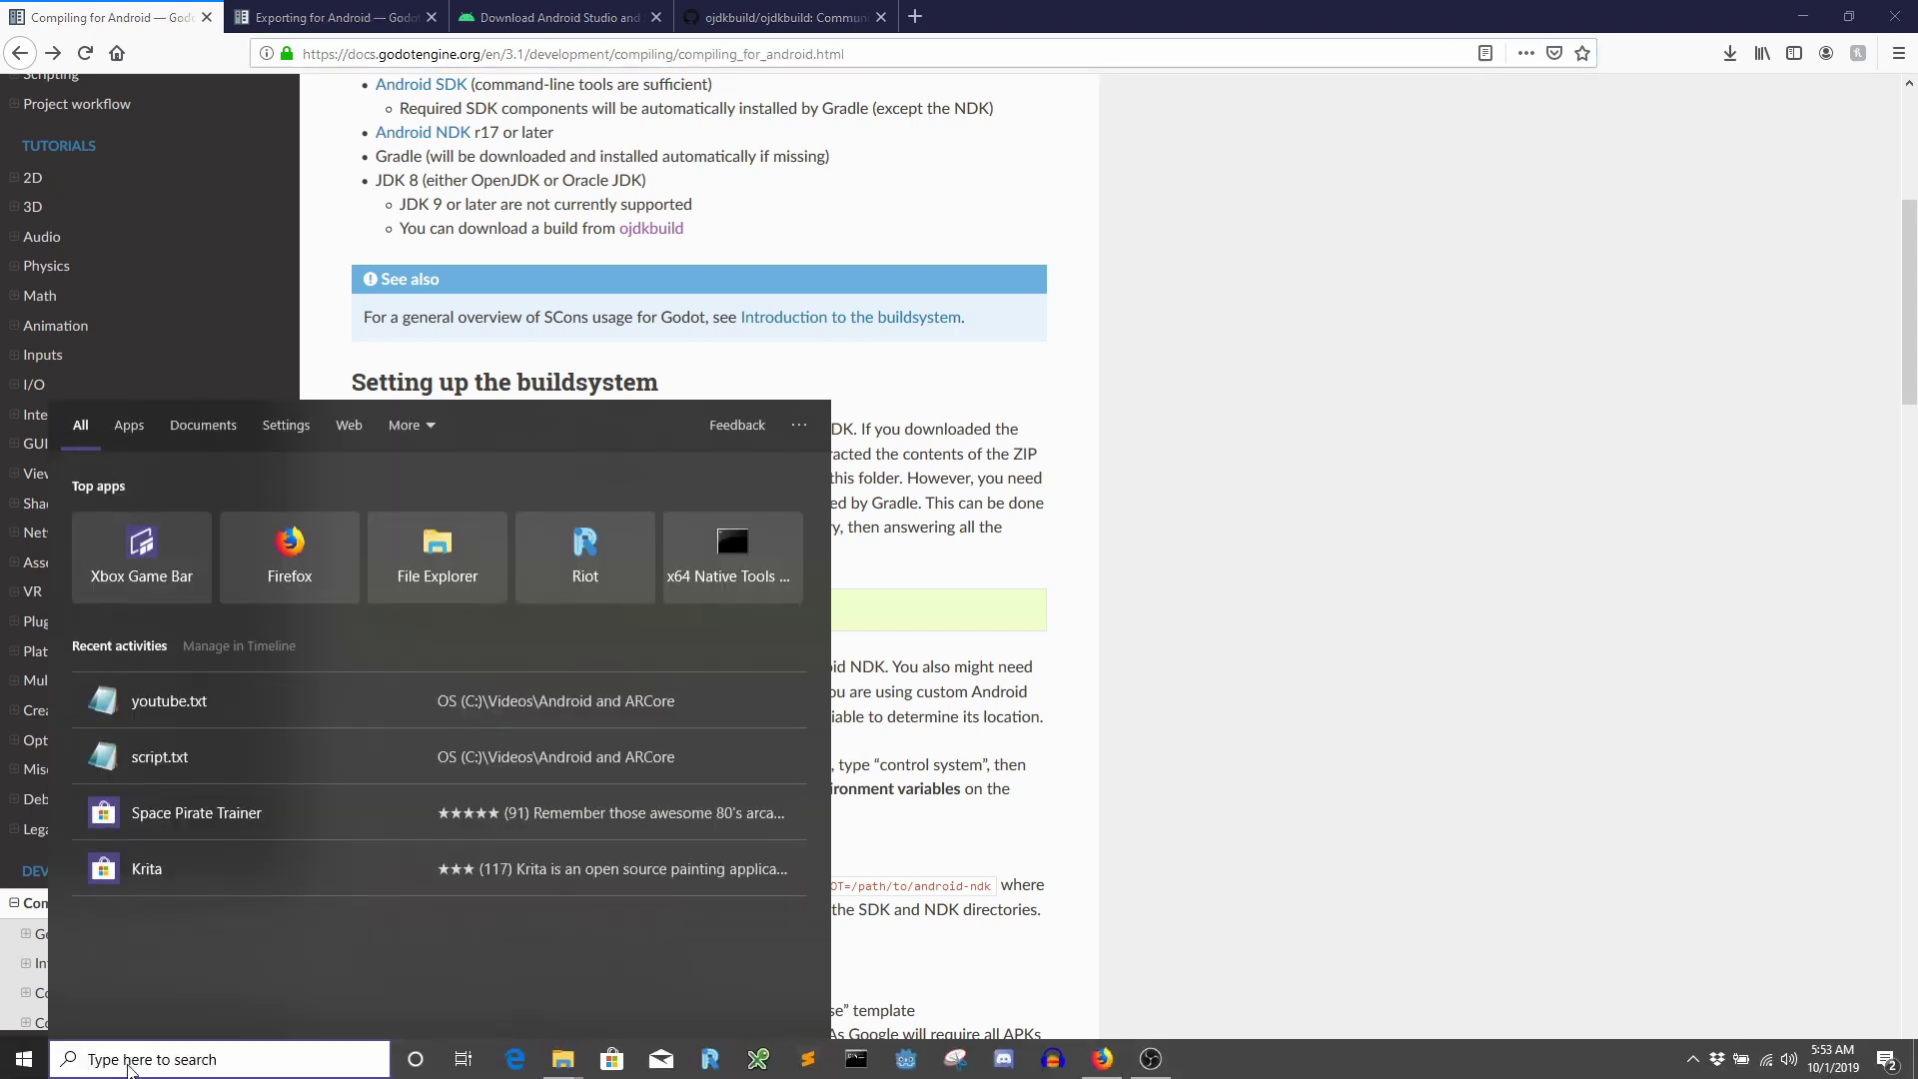
{"action": "type", "text": "environ"}
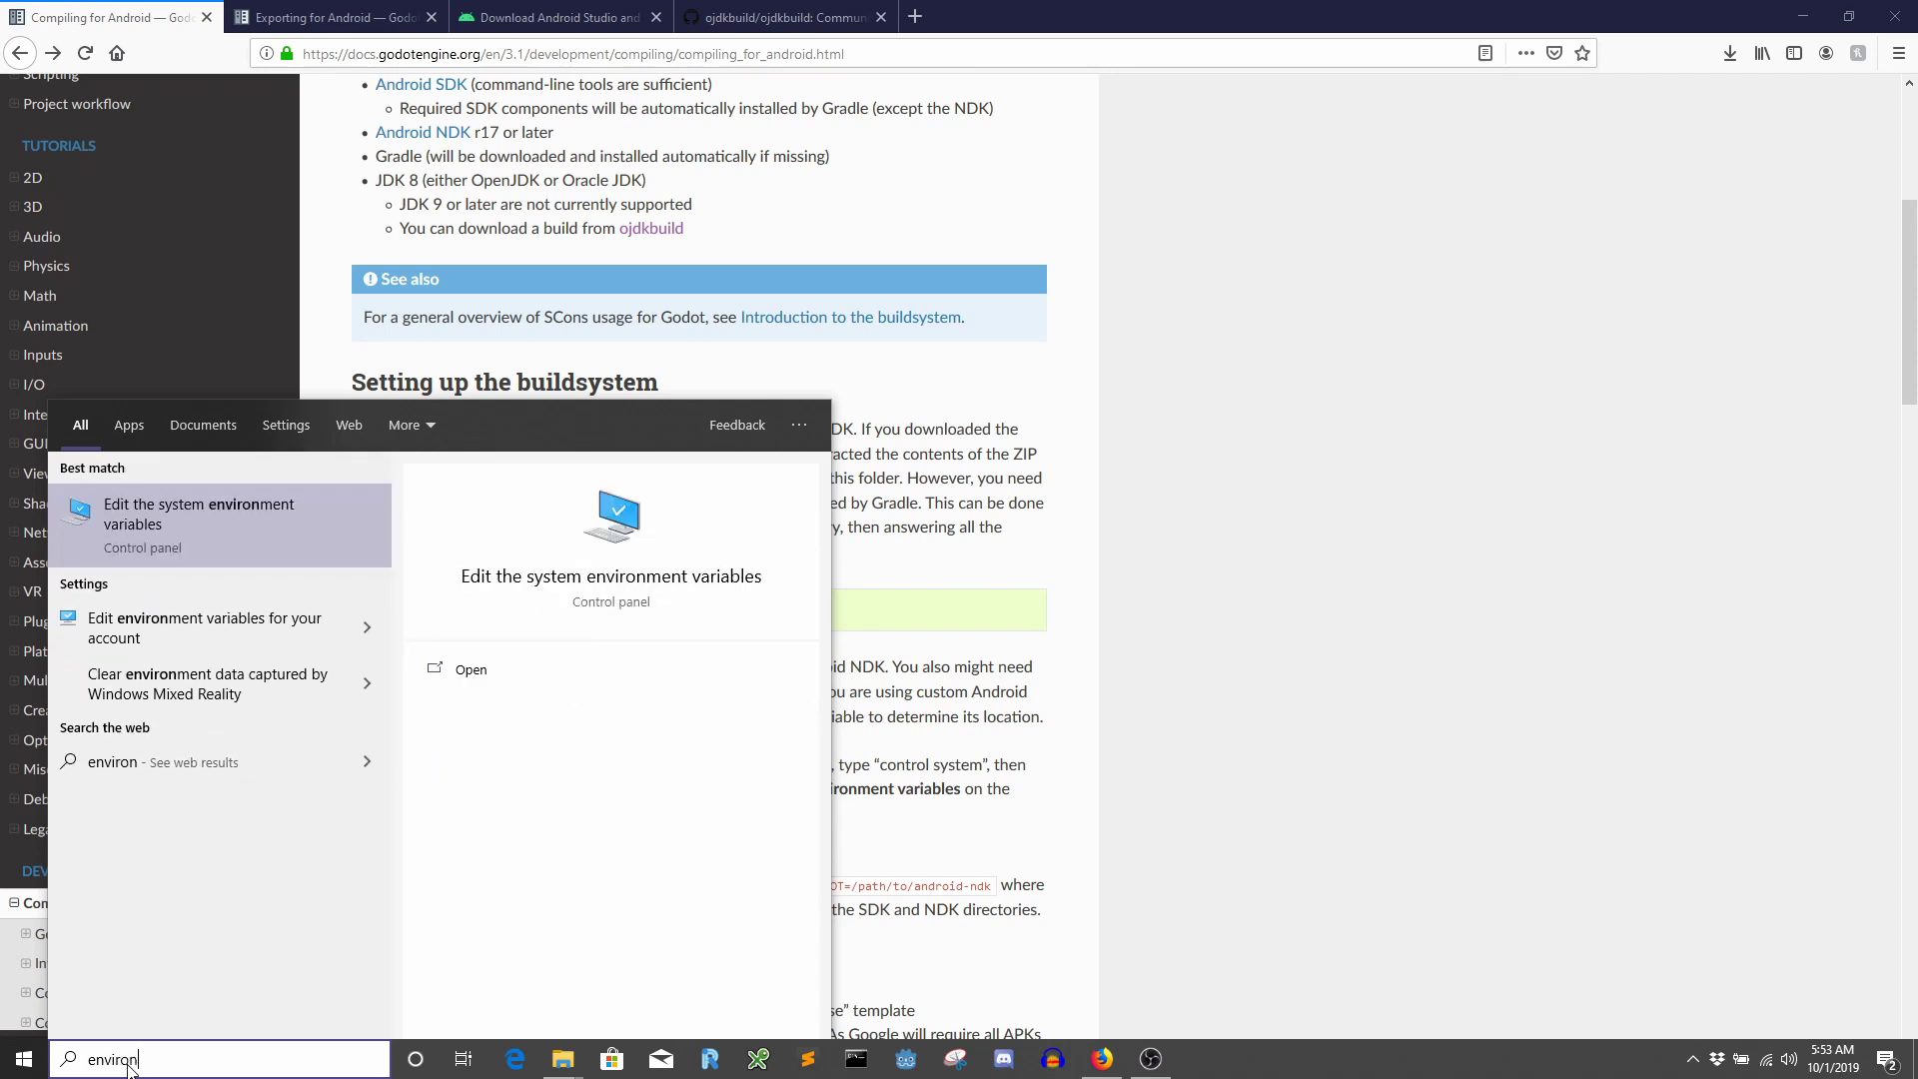
{"action": "left_click", "coordinate": [135, 539]}
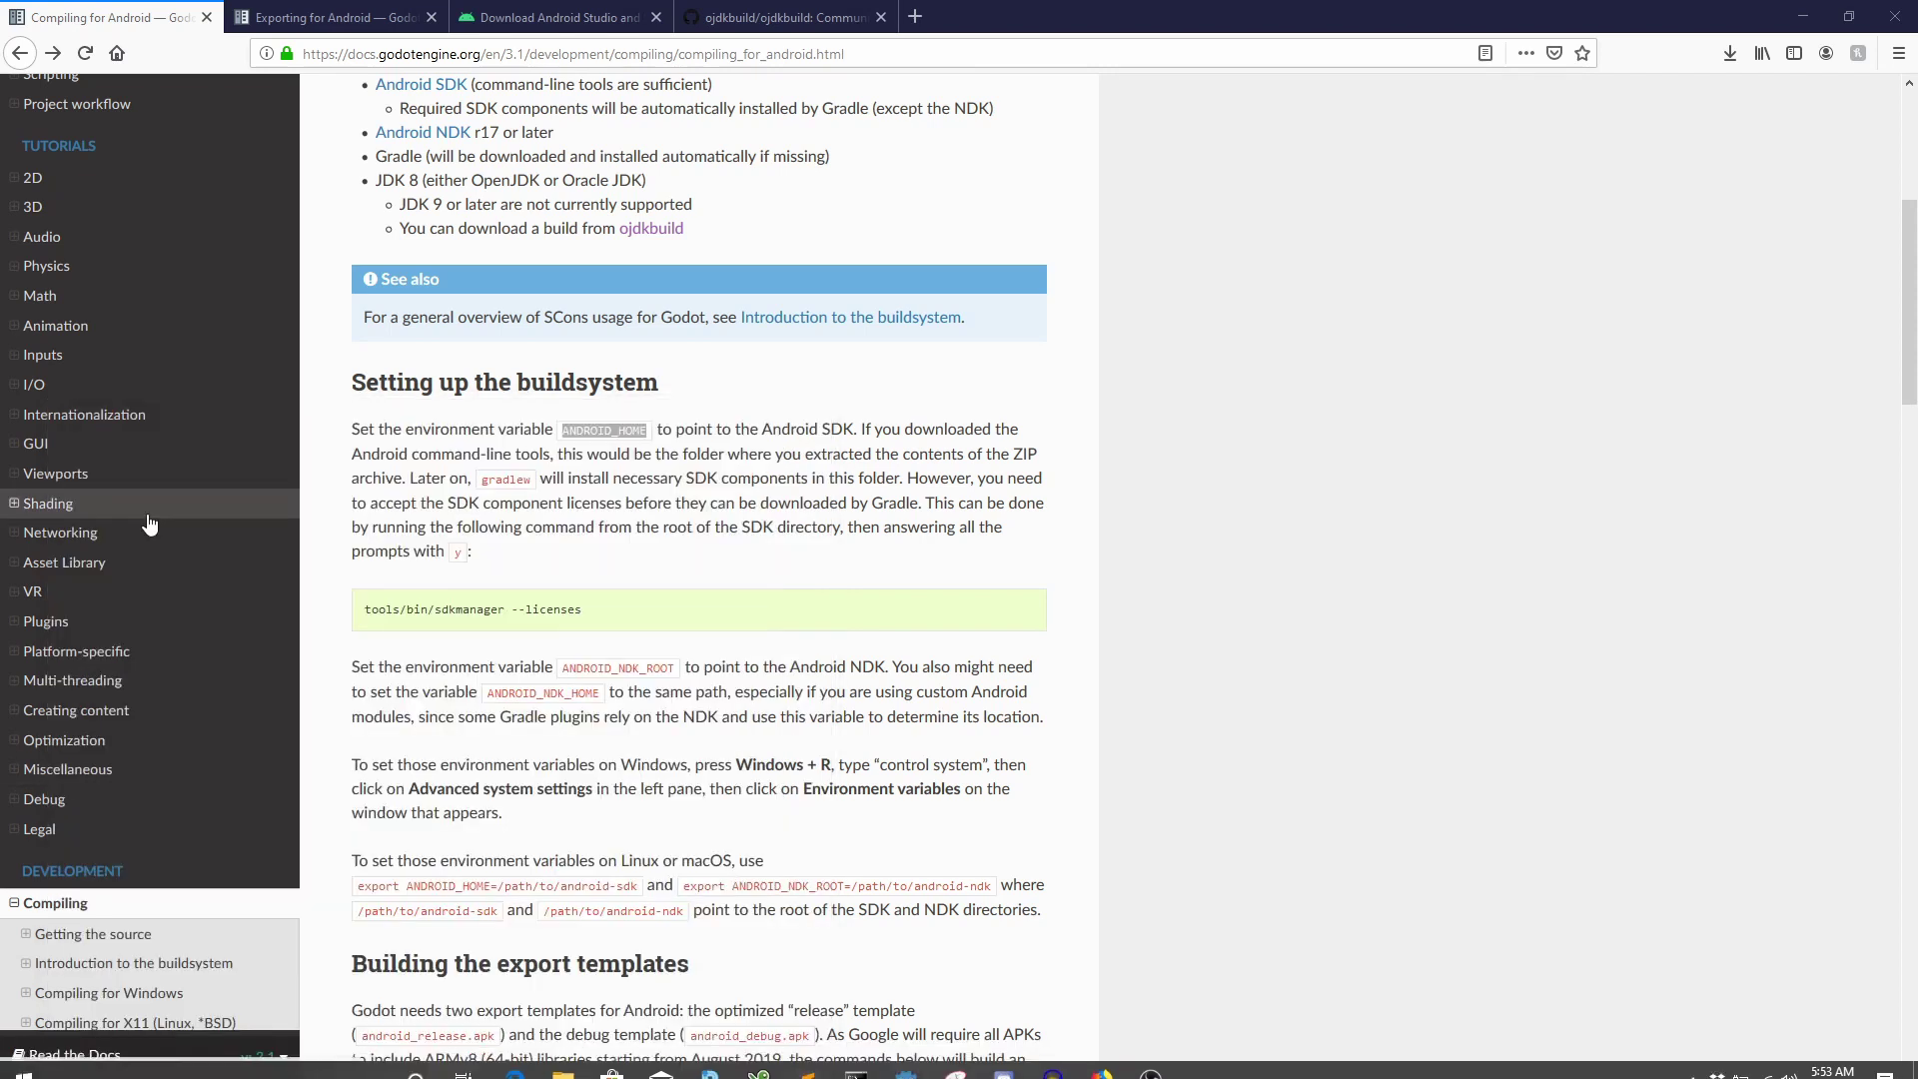
{"action": "left_click", "coordinate": [483, 547]}
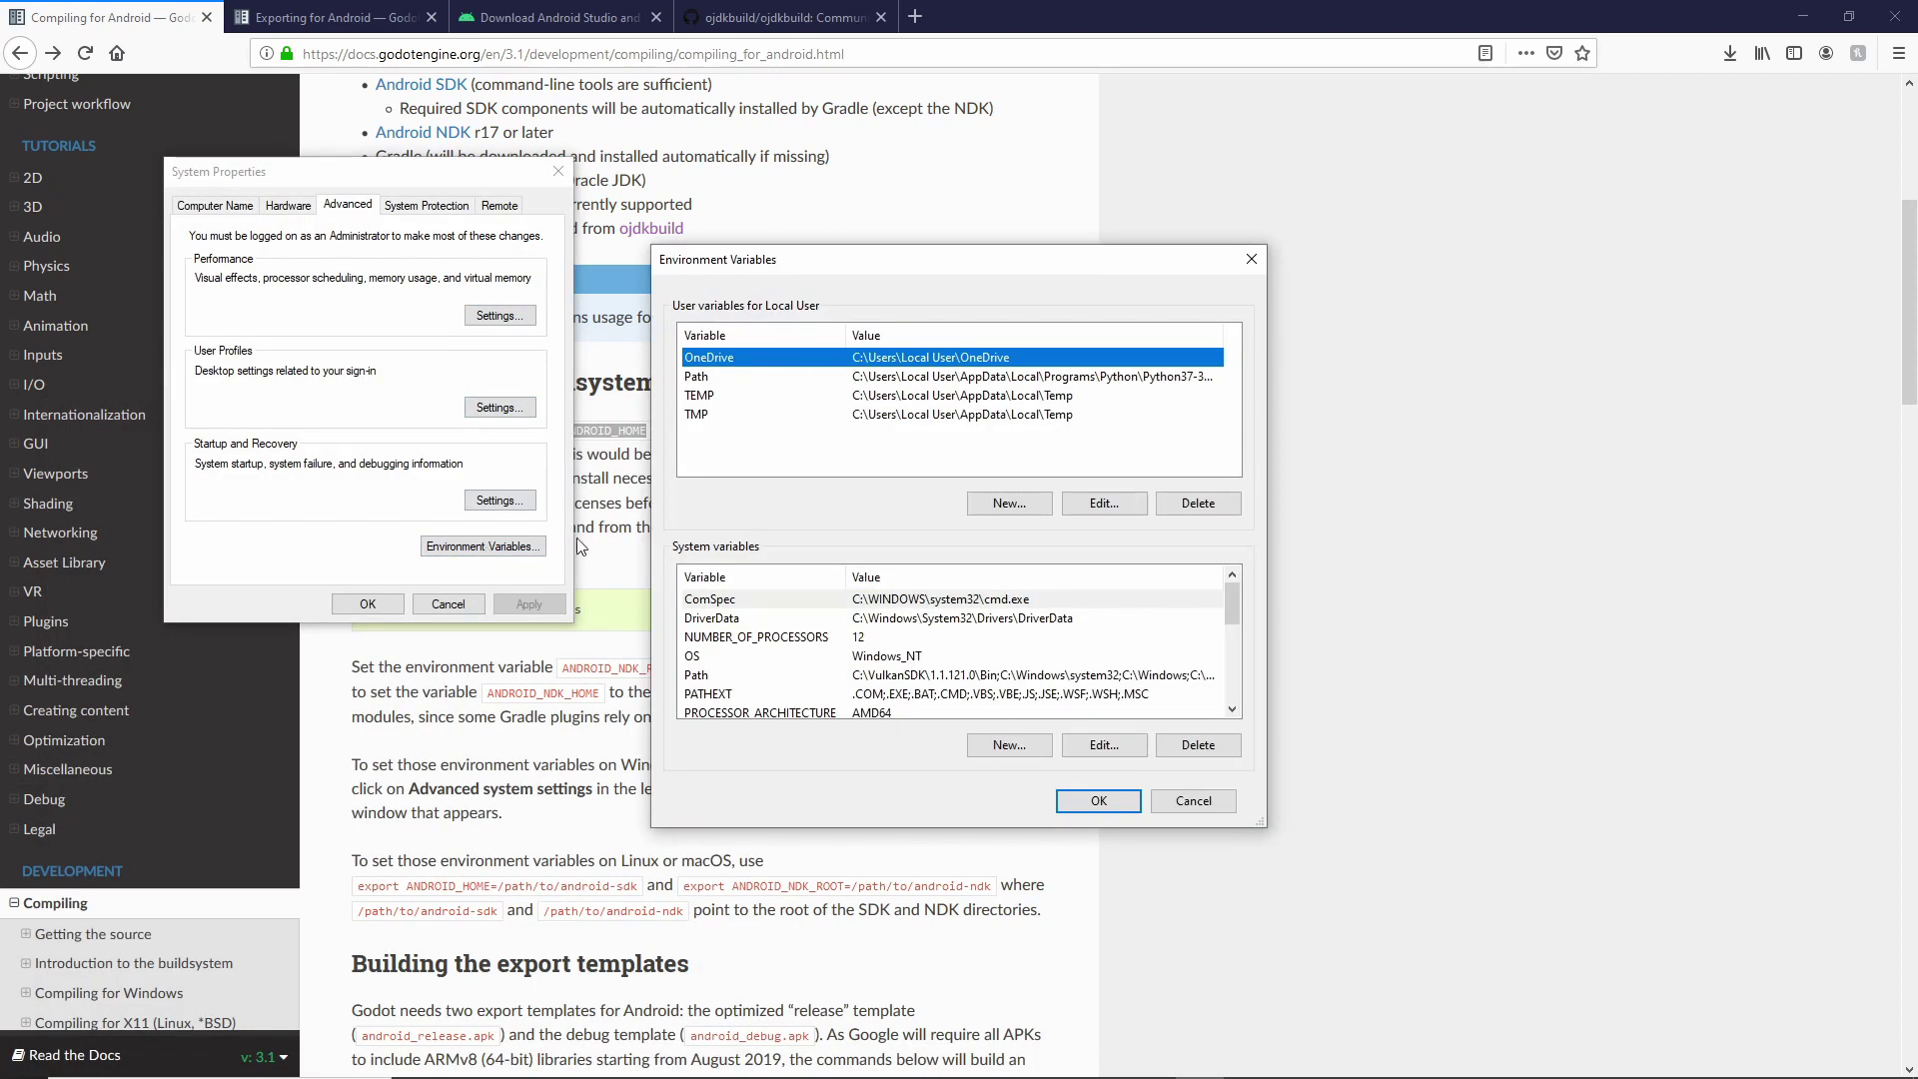
Create the system variable ANDROID_HOME with the value C:\Users\Local User\AppData\Local\Android\Sdk.
{"action": "left_click", "coordinate": [1030, 742]}
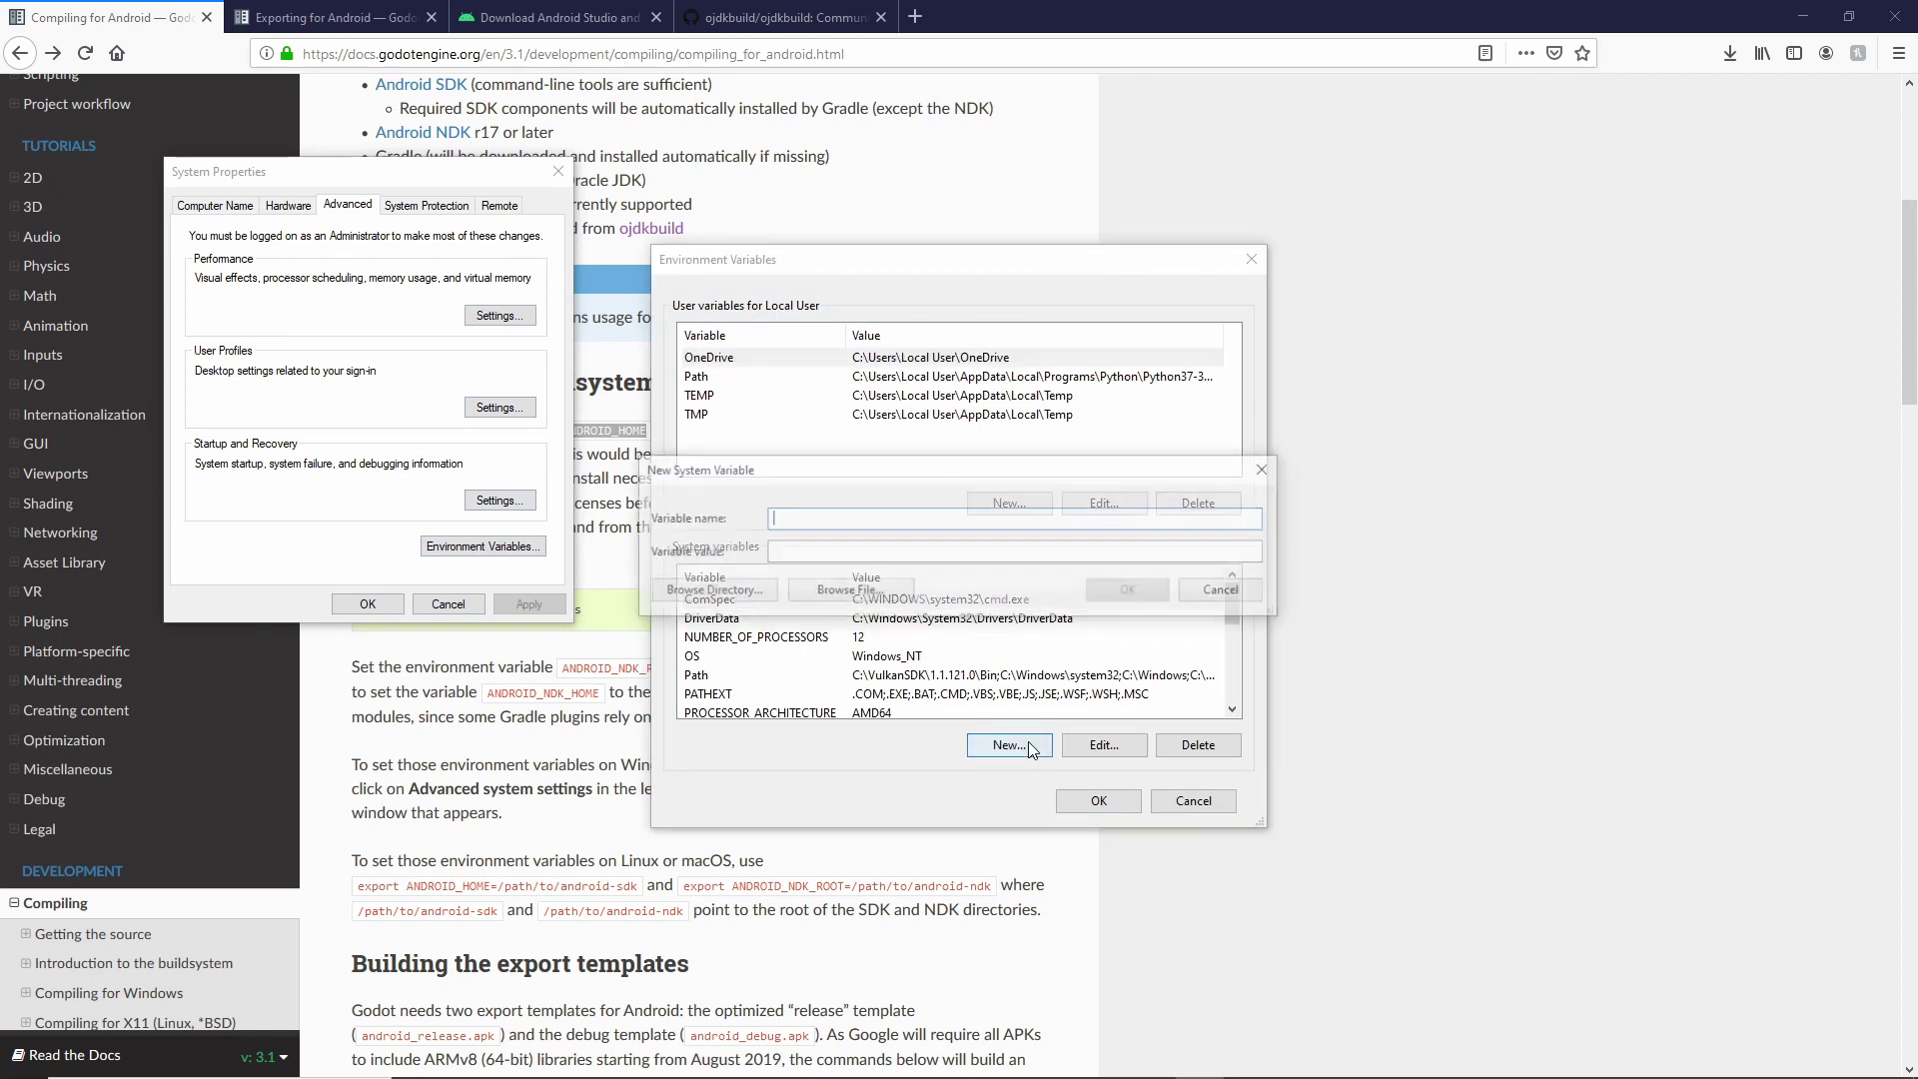
{"action": "type", "text": "ANDROID_HOME"}
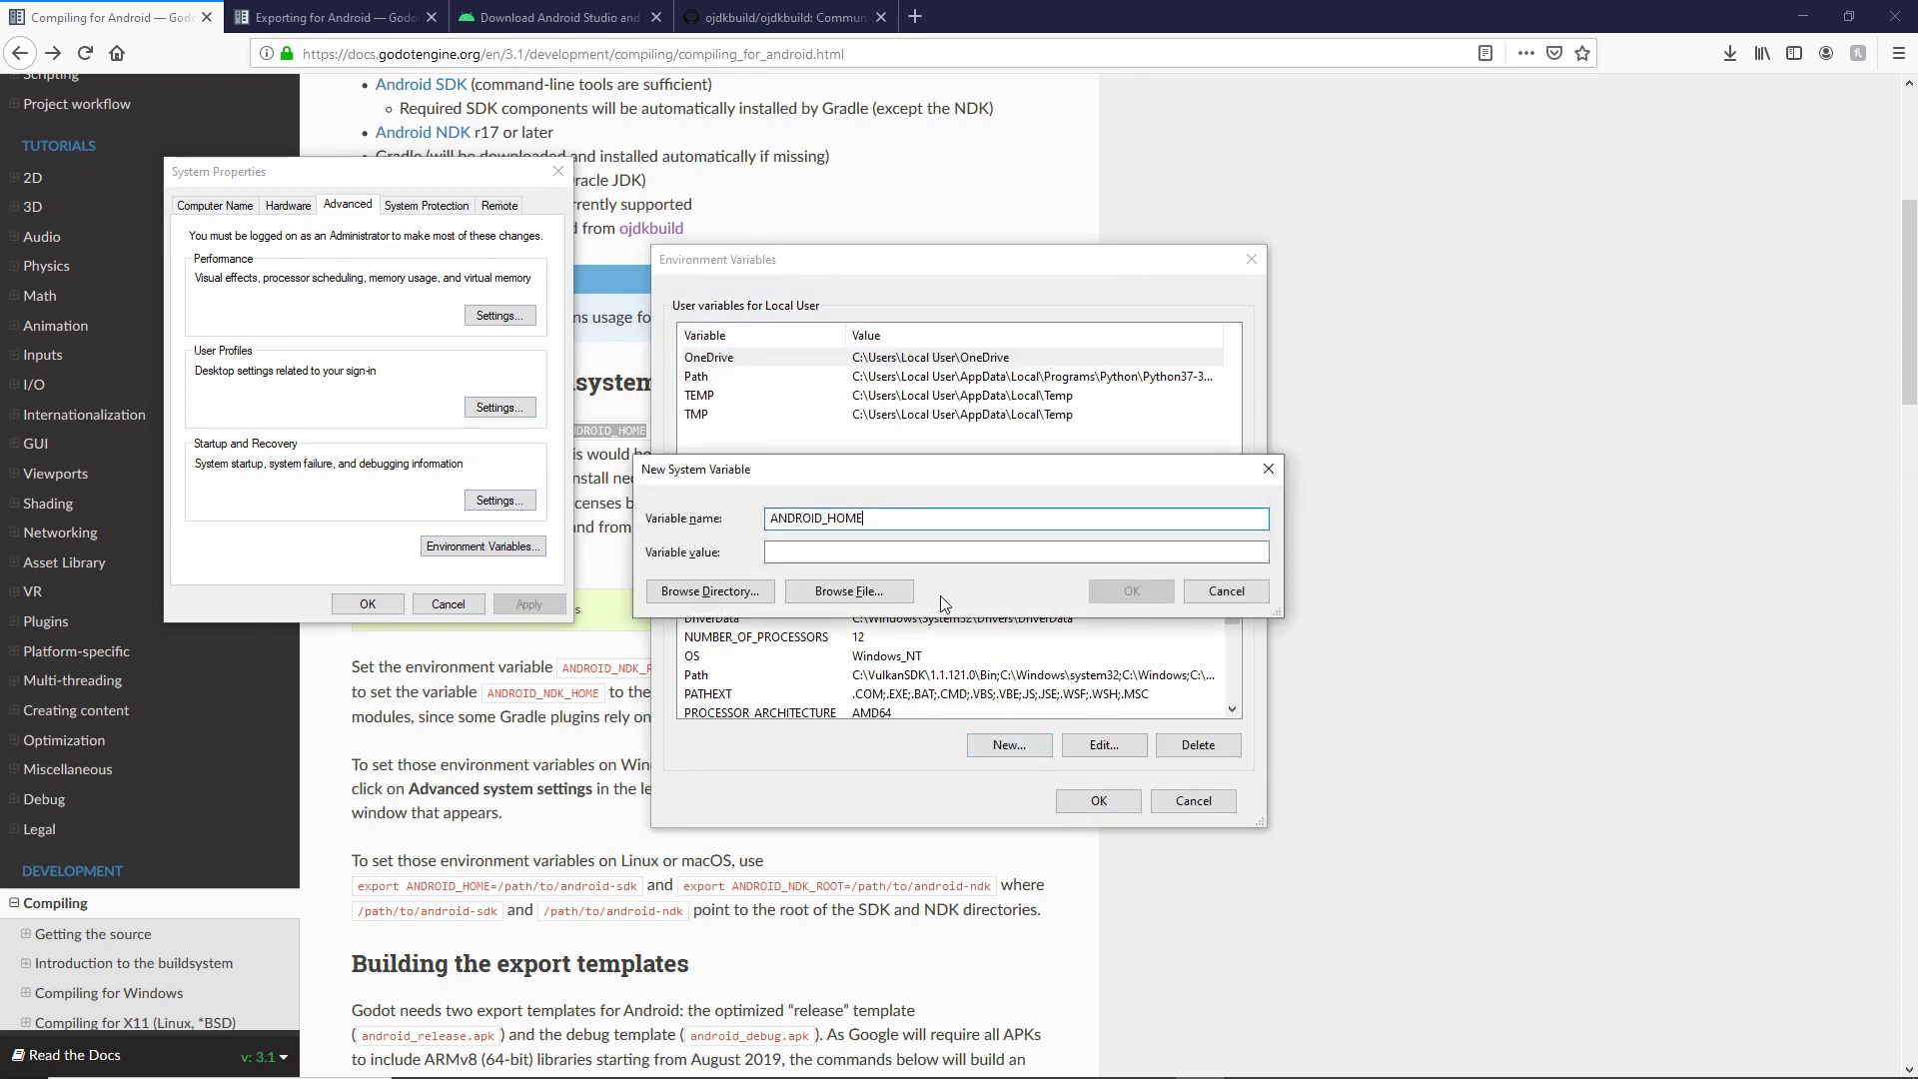
{"action": "left_click", "coordinate": [894, 552]}
{"action": "type", "text": "C:\\Users\\Local User\\AppData\\Local\\Android\\Sdk"}
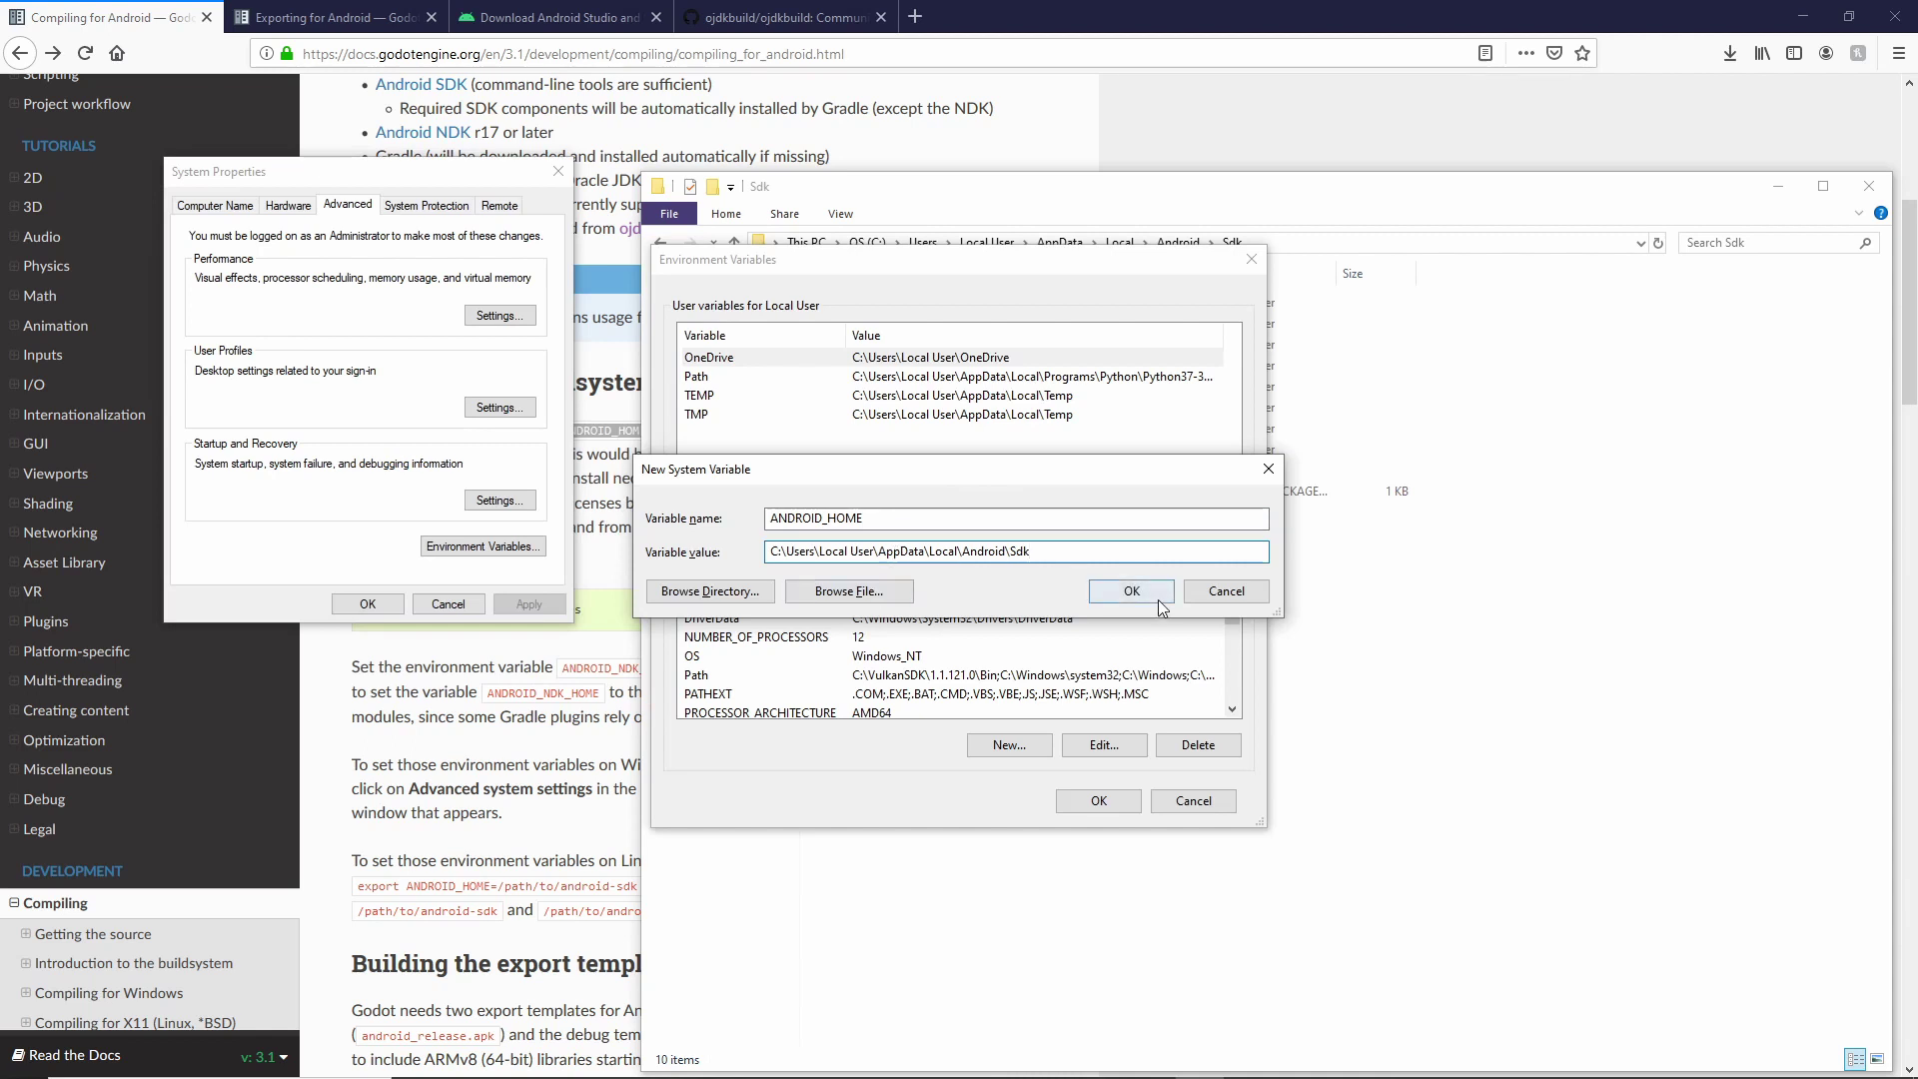
{"action": "left_click", "coordinate": [1157, 597]}
Create the system variable ANDROID_NDK_ROOT with the value C:\Users\Local User\AppData\Local\Android\Sdk\ndk.
{"action": "left_click", "coordinate": [1007, 745]}
{"action": "type", "text": "ANDROID_NDK_ROOT"}
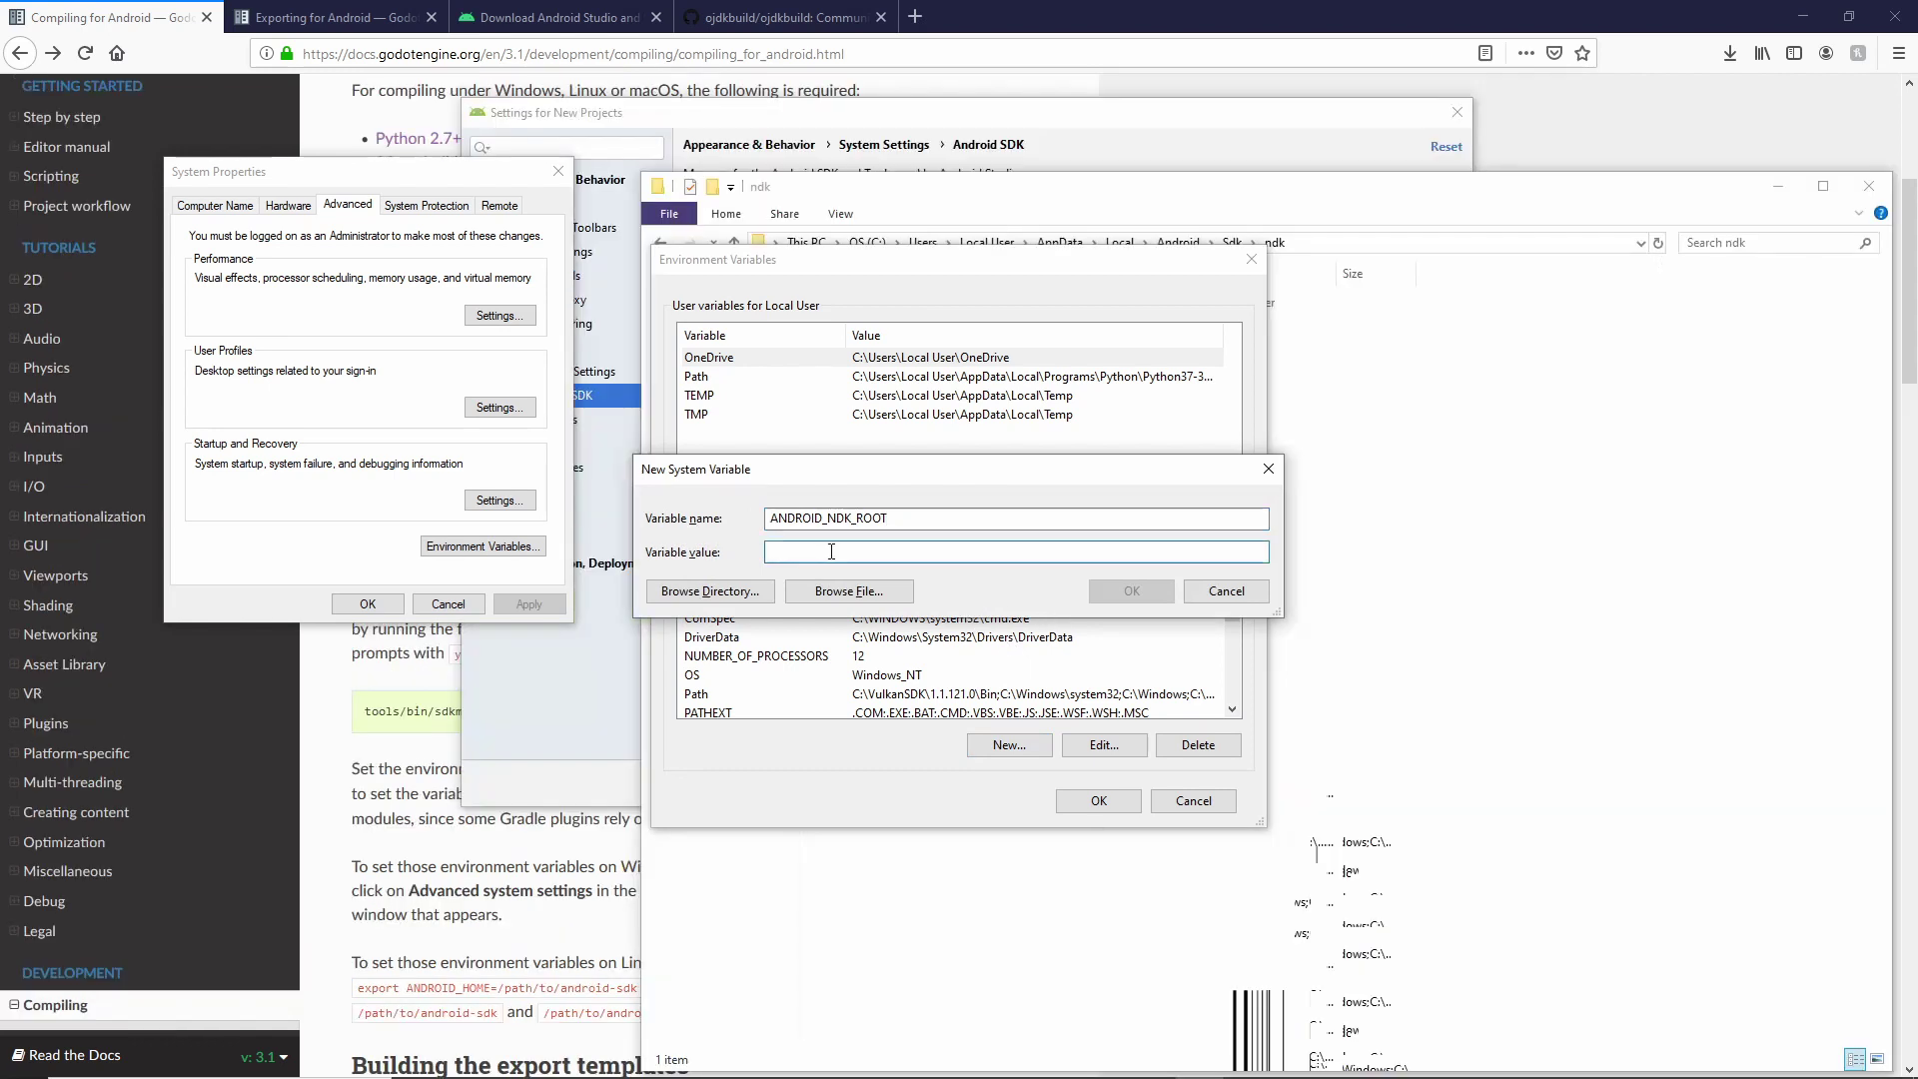
{"action": "left_click", "coordinate": [831, 552]}
{"action": "type", "text": "C:\\Users\\Local User\\AppData\\Local\\Android\\Sdk\\ndk"}
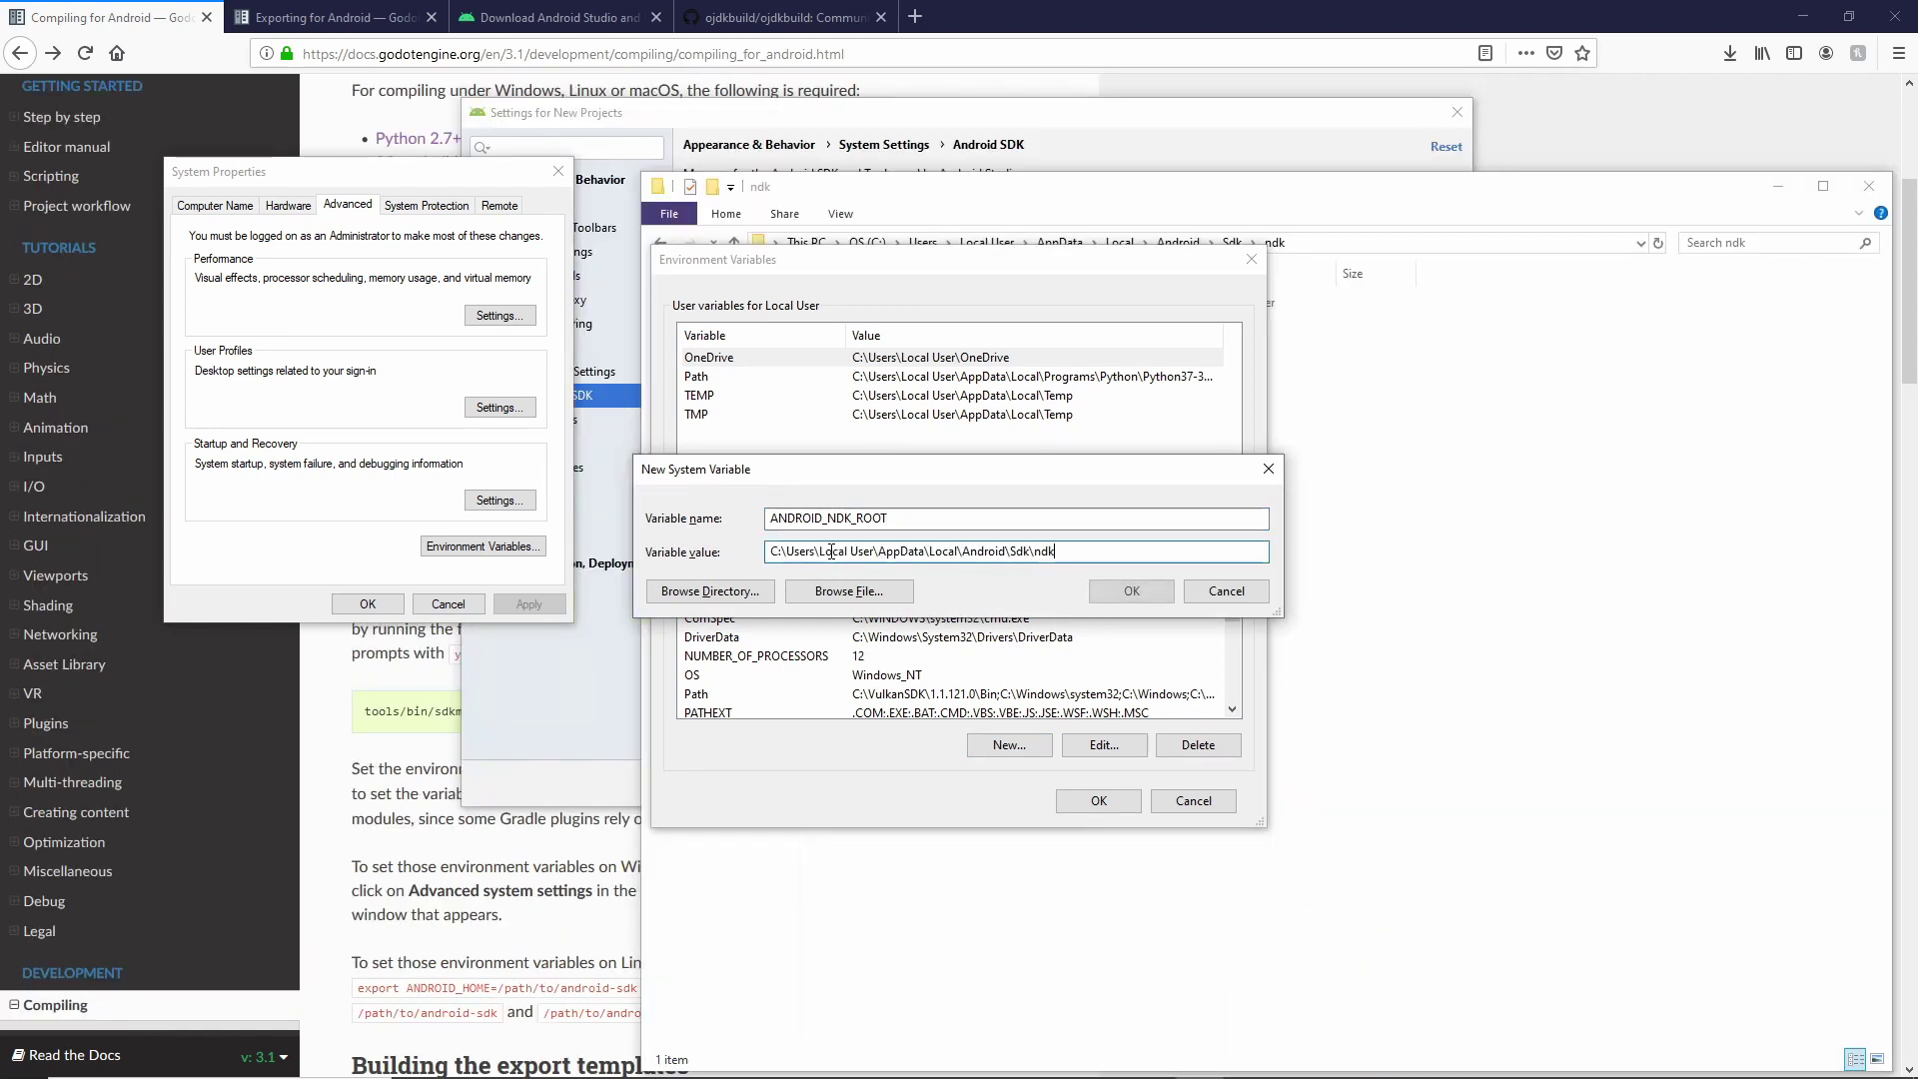
{"action": "left_click", "coordinate": [1119, 591]}
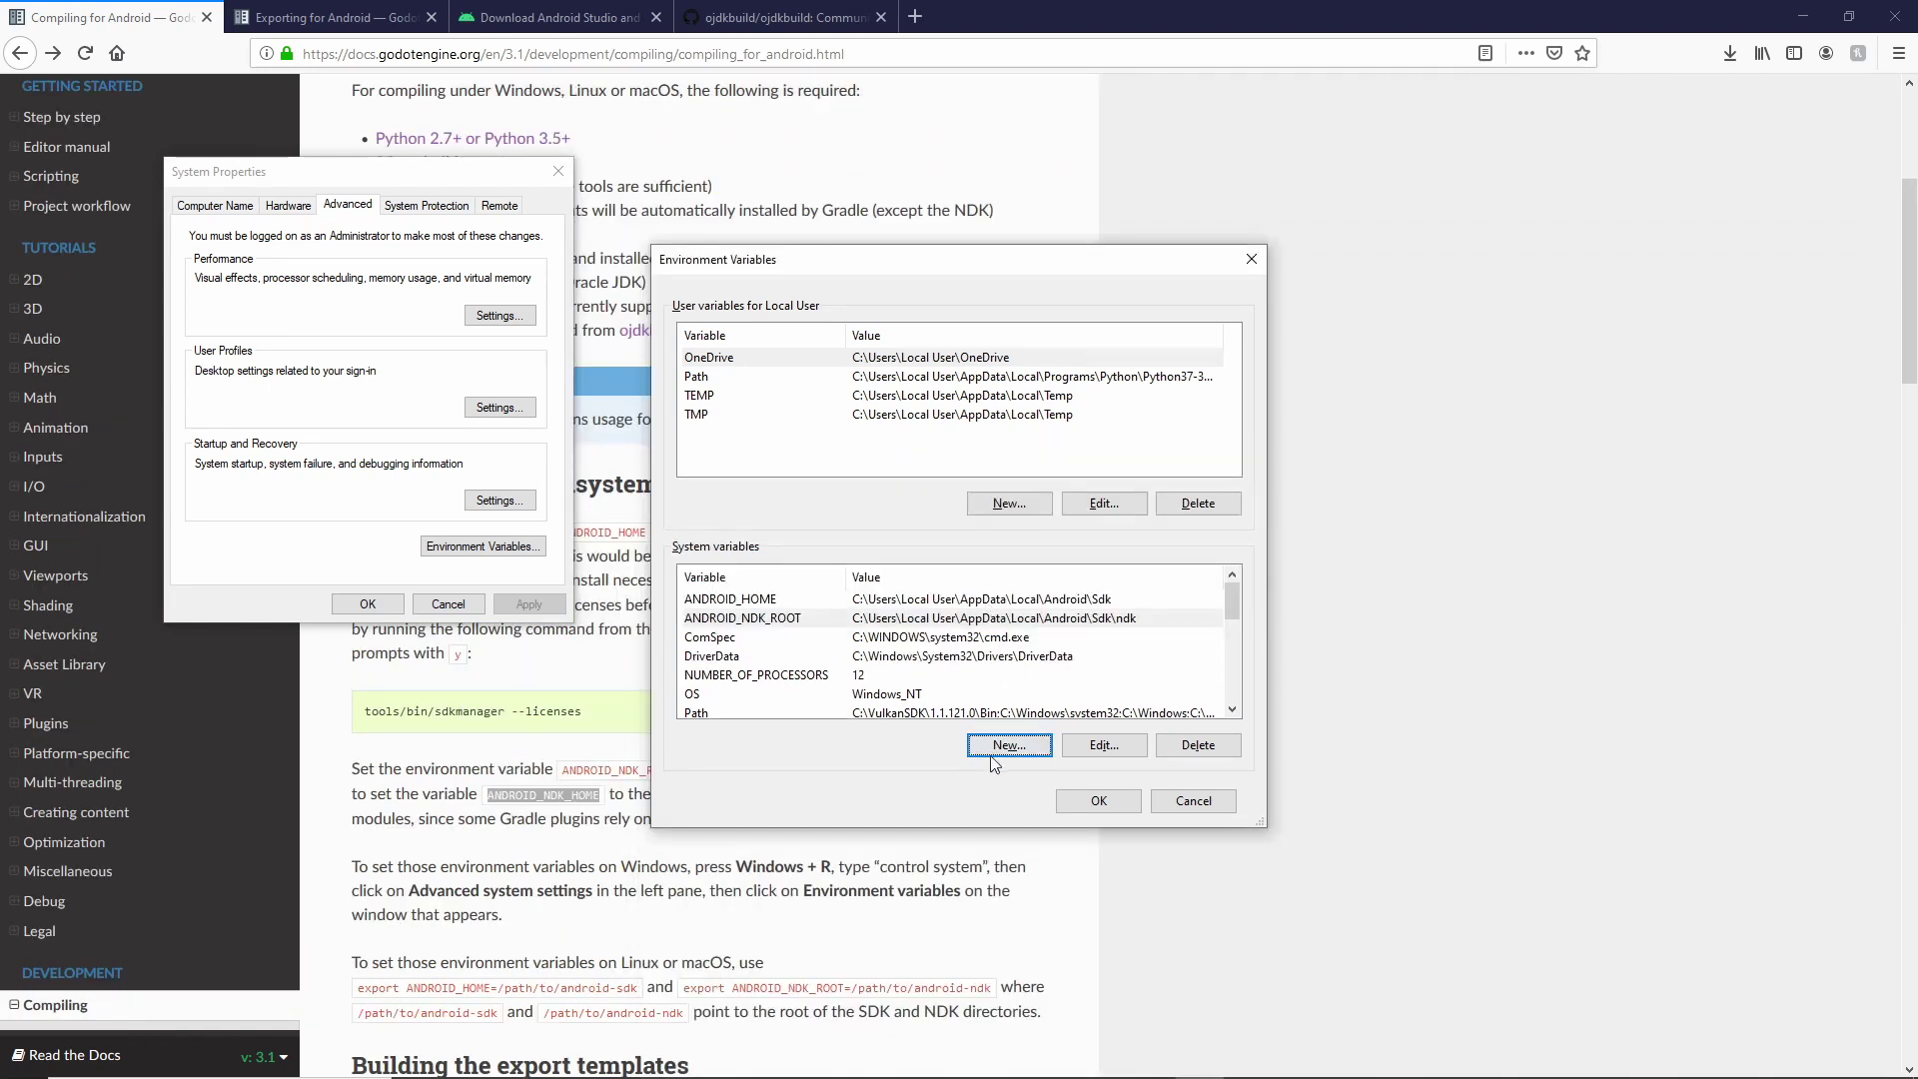
Create the system variable ANDROID_NDK_HOME with the value C:\Users\Local User\AppData\Local\Android\Sdk\ndk.
{"action": "left_click", "coordinate": [1009, 744]}
{"action": "type", "text": "ANDROID_NDK_HOME"}
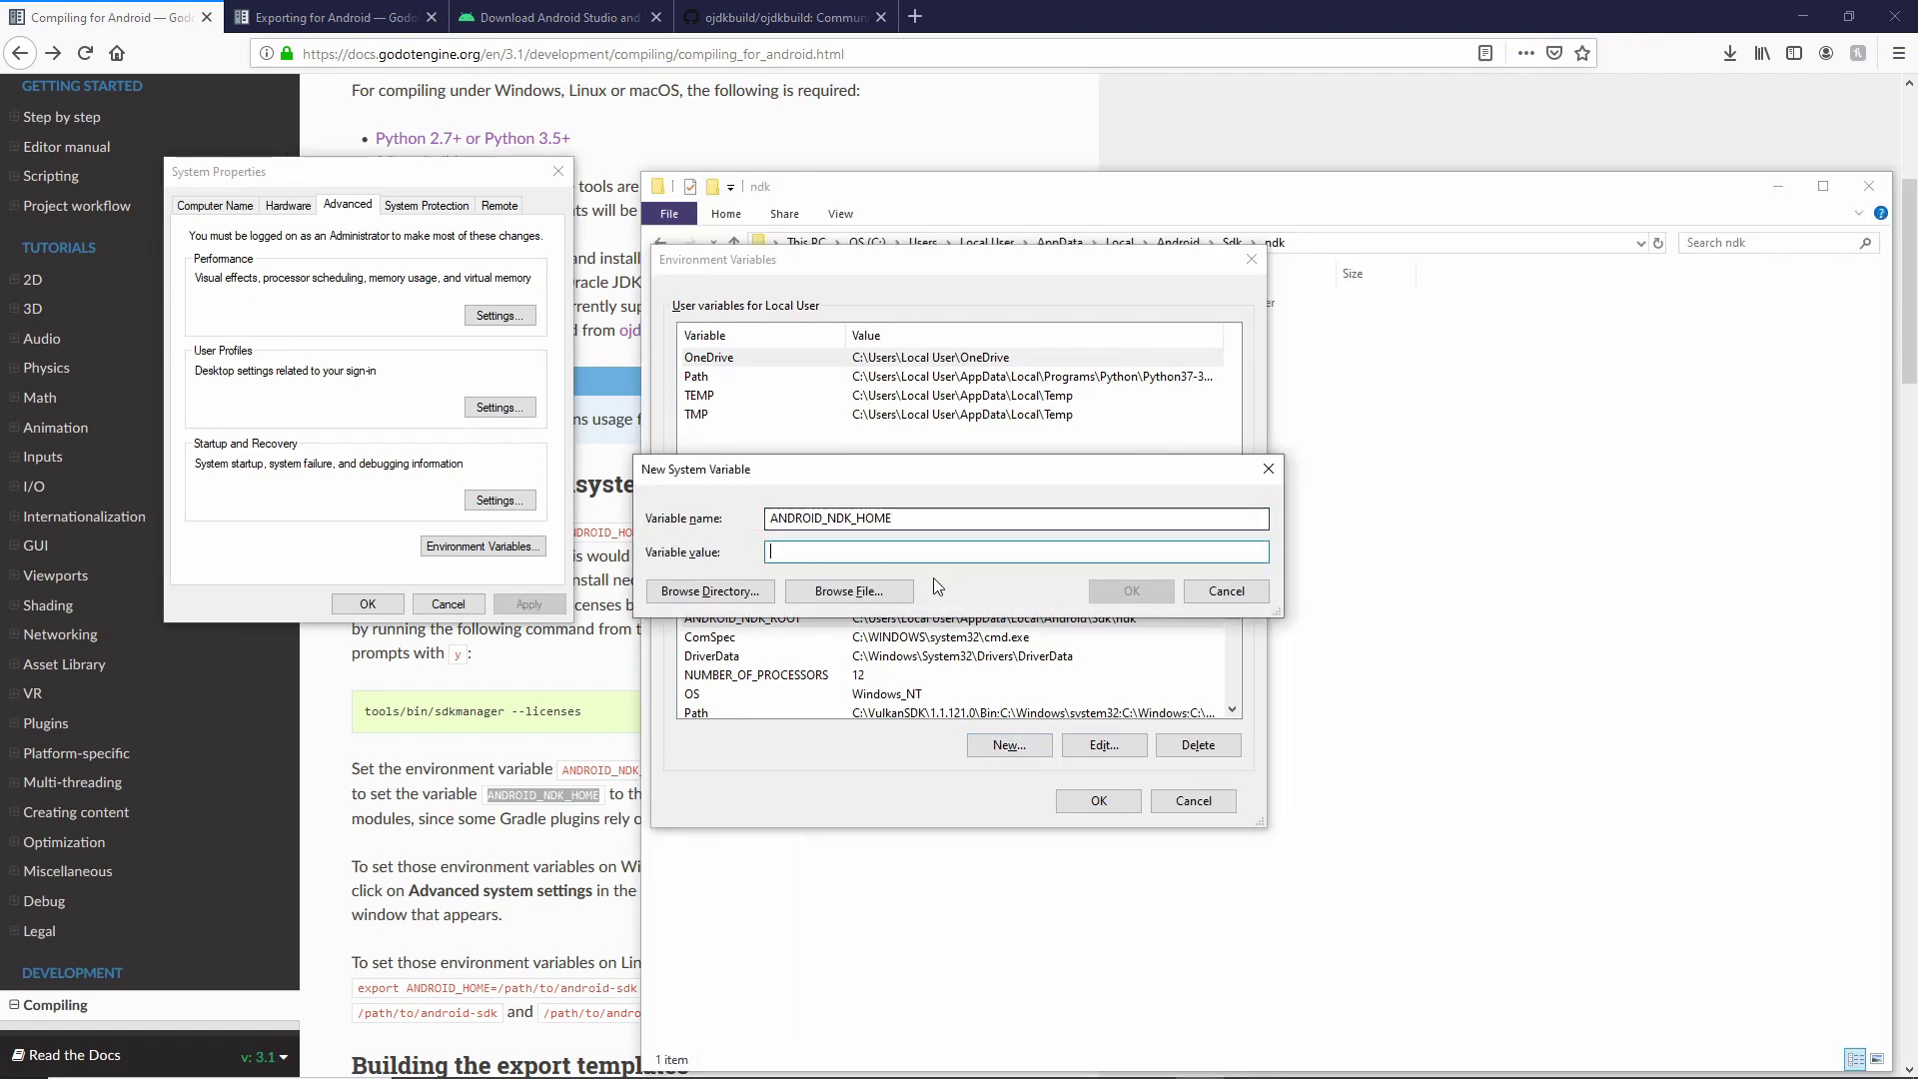
{"action": "type", "text": "C:\\Users\\Local User\\AppData\\Local\\Android\\Sdk\\ndk"}
{"action": "left_click", "coordinate": [1129, 591]}
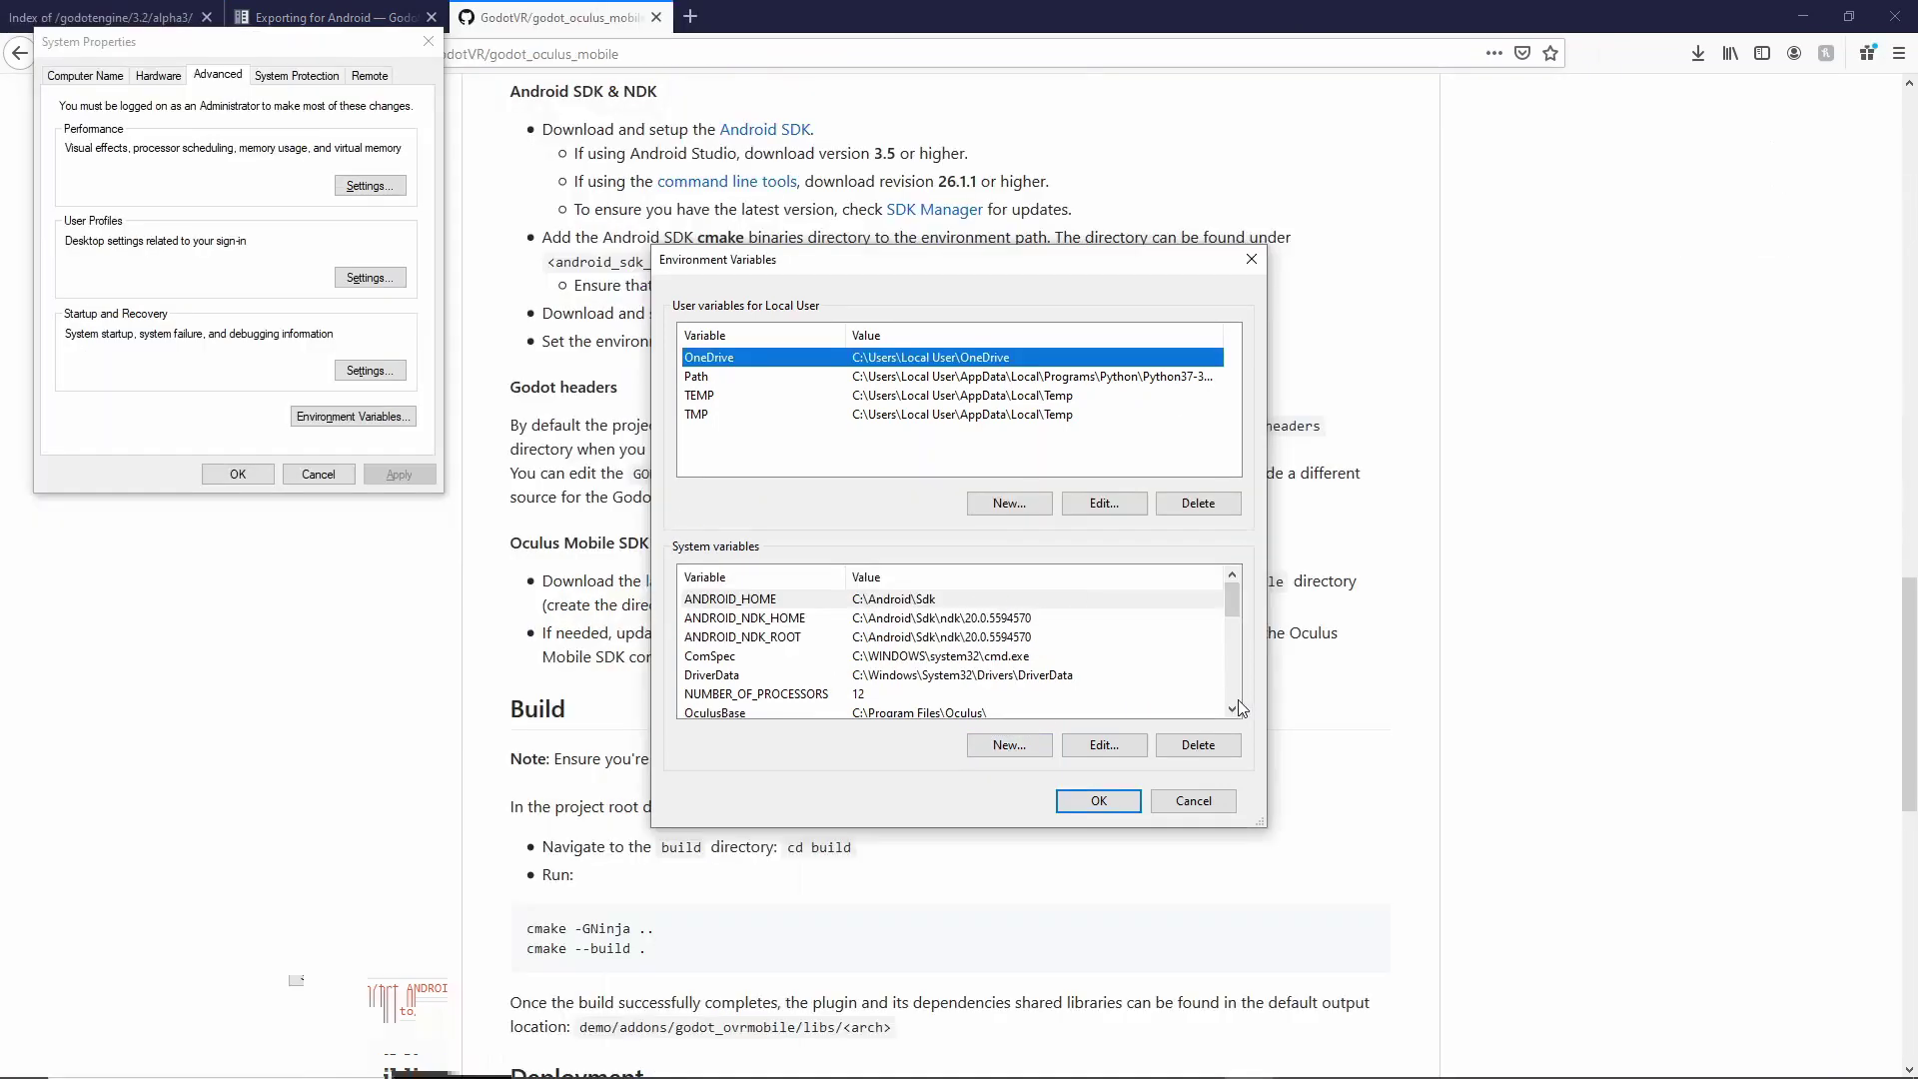
Add the Android SDK's cmake\3.10.2.4988404\bin directory as a new entry in the system Path variable.
{"action": "scroll", "coordinate": [1227, 711], "scroll_direction": "down", "scroll_amount": 2}
{"action": "double_click", "coordinate": [1148, 660]}
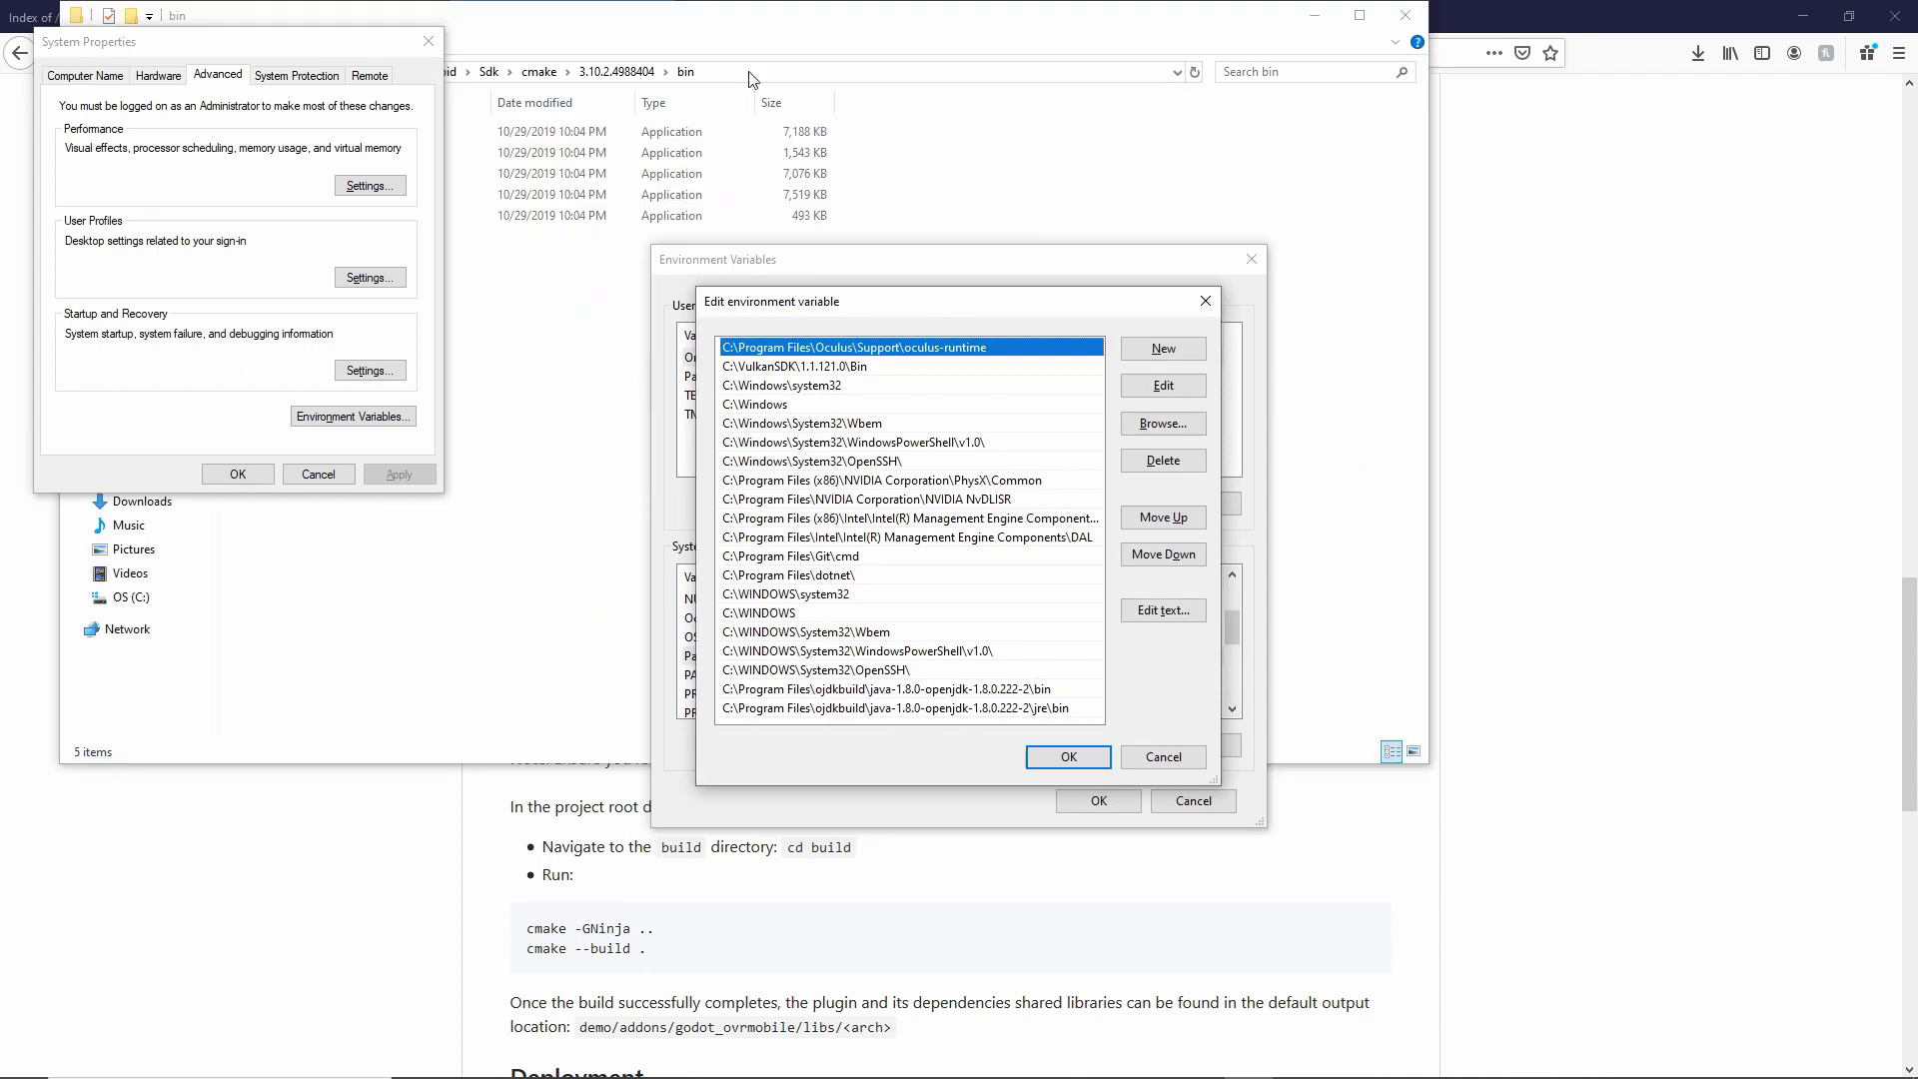
{"action": "left_click", "coordinate": [1158, 349]}
{"action": "type", "text": "C:\\Users\\Local User\\AppData\\Local\\Android\\Sdk\\cmake\\3.10.2.4988404\\bin"}
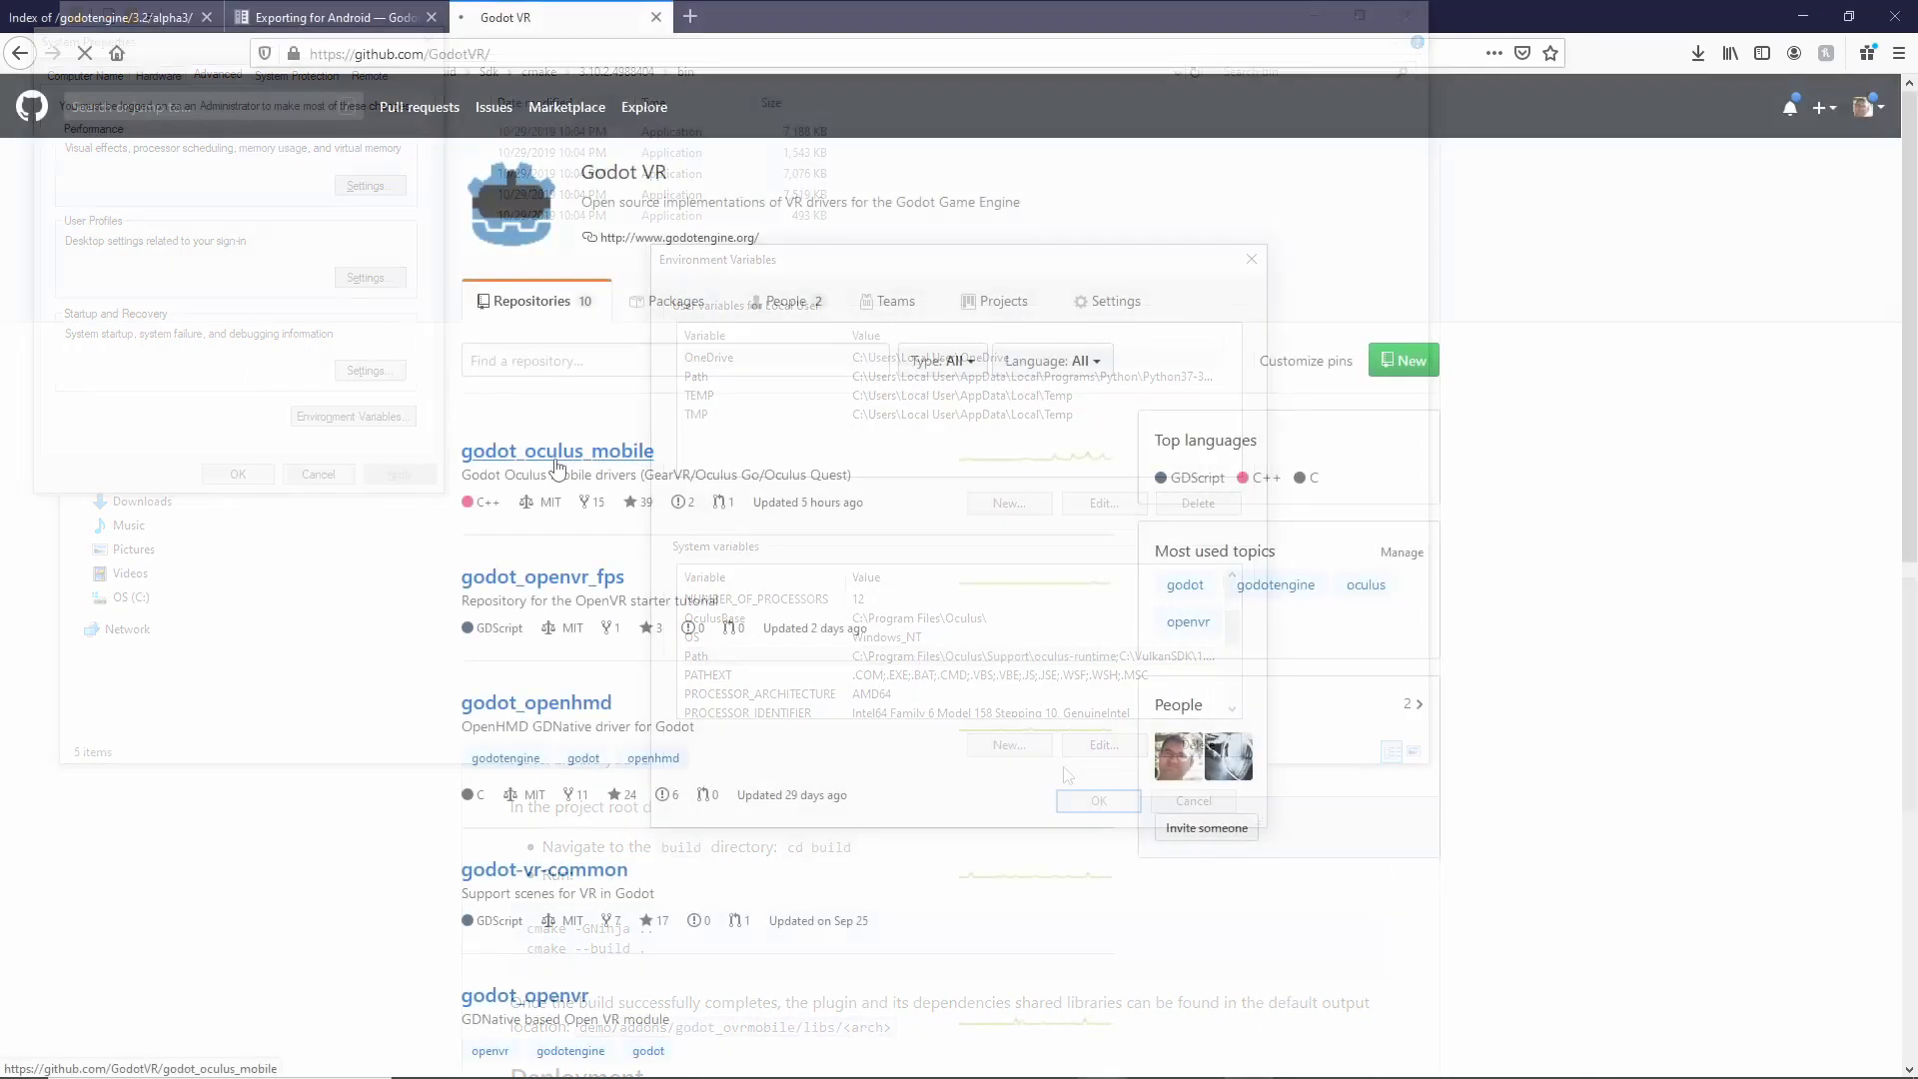
Open the godot_oculus_mobile repository from the Godot VR GitHub page and copy its web address.
{"action": "left_click", "coordinate": [557, 455]}
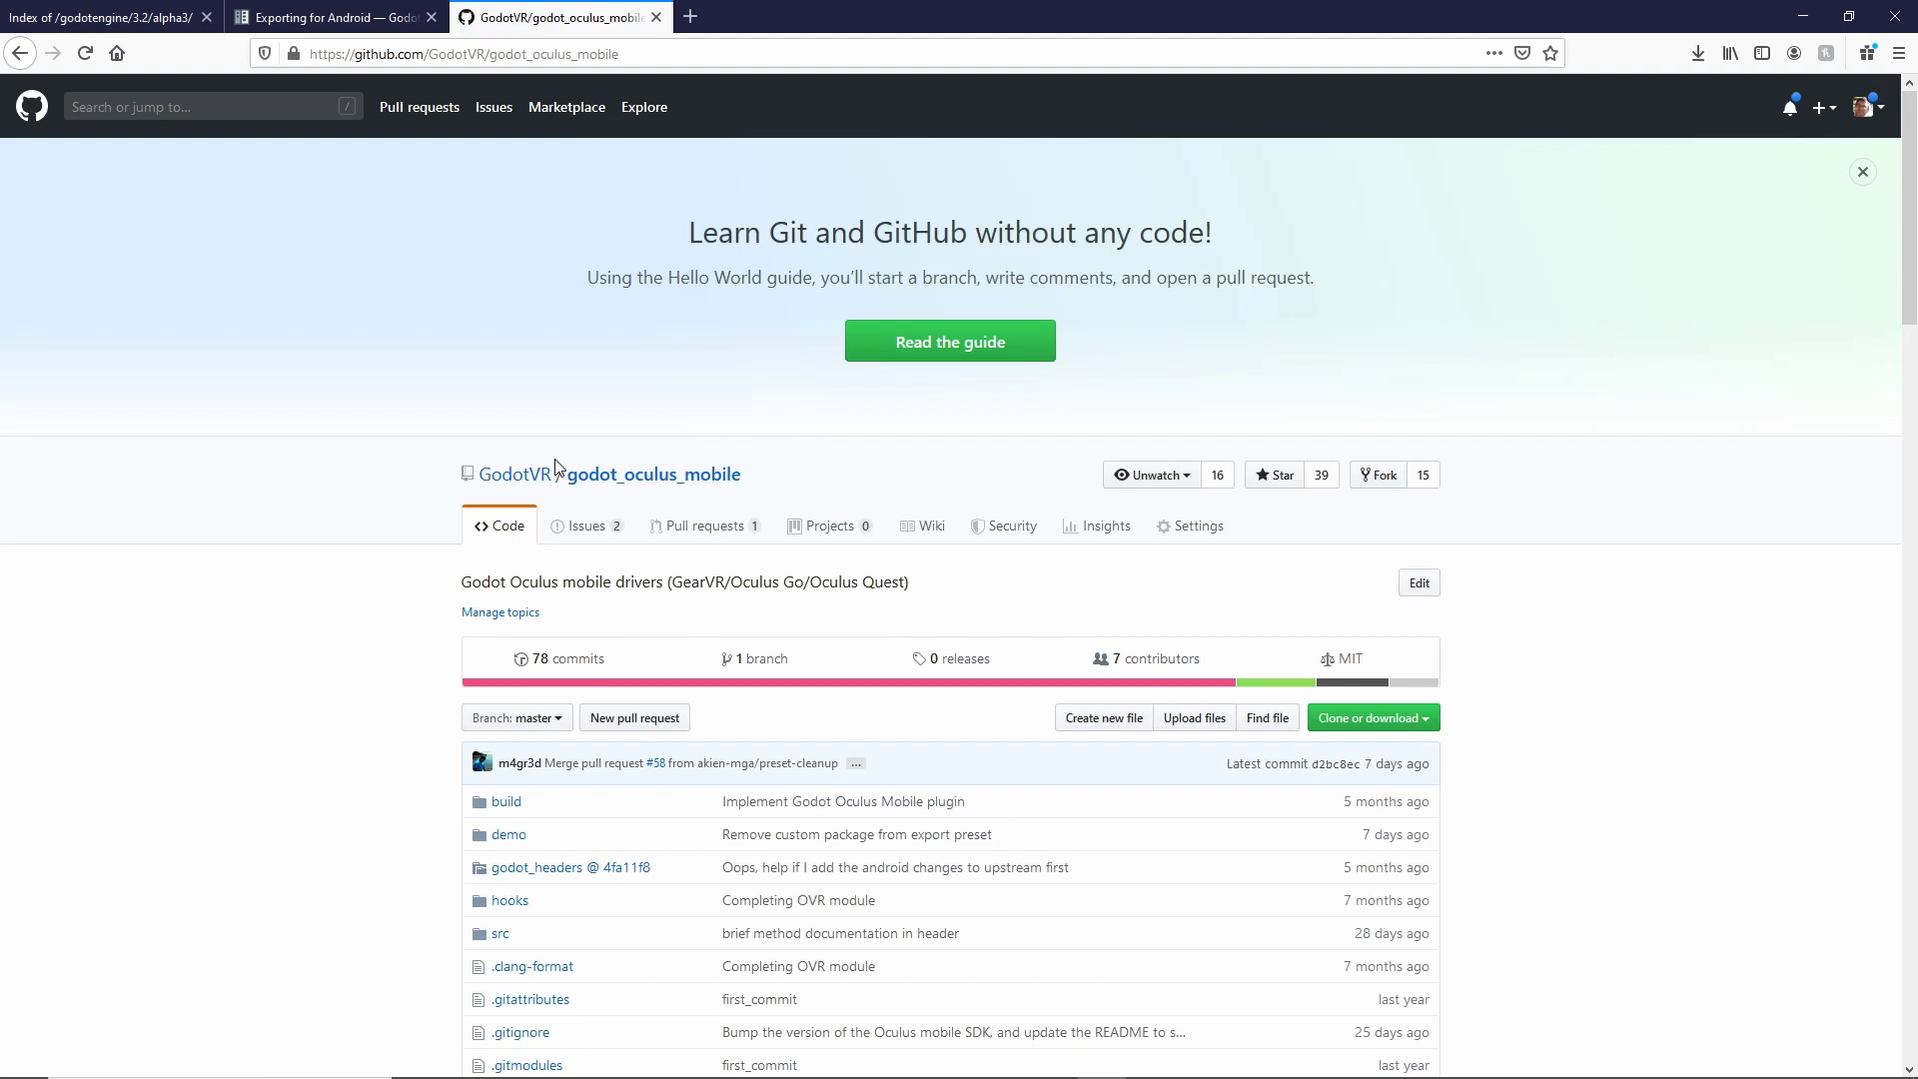
{"action": "mouse_move", "coordinate": [710, 1077]}
{"action": "left_click", "coordinate": [775, 54]}
{"action": "key", "text": "ctrl+c"}
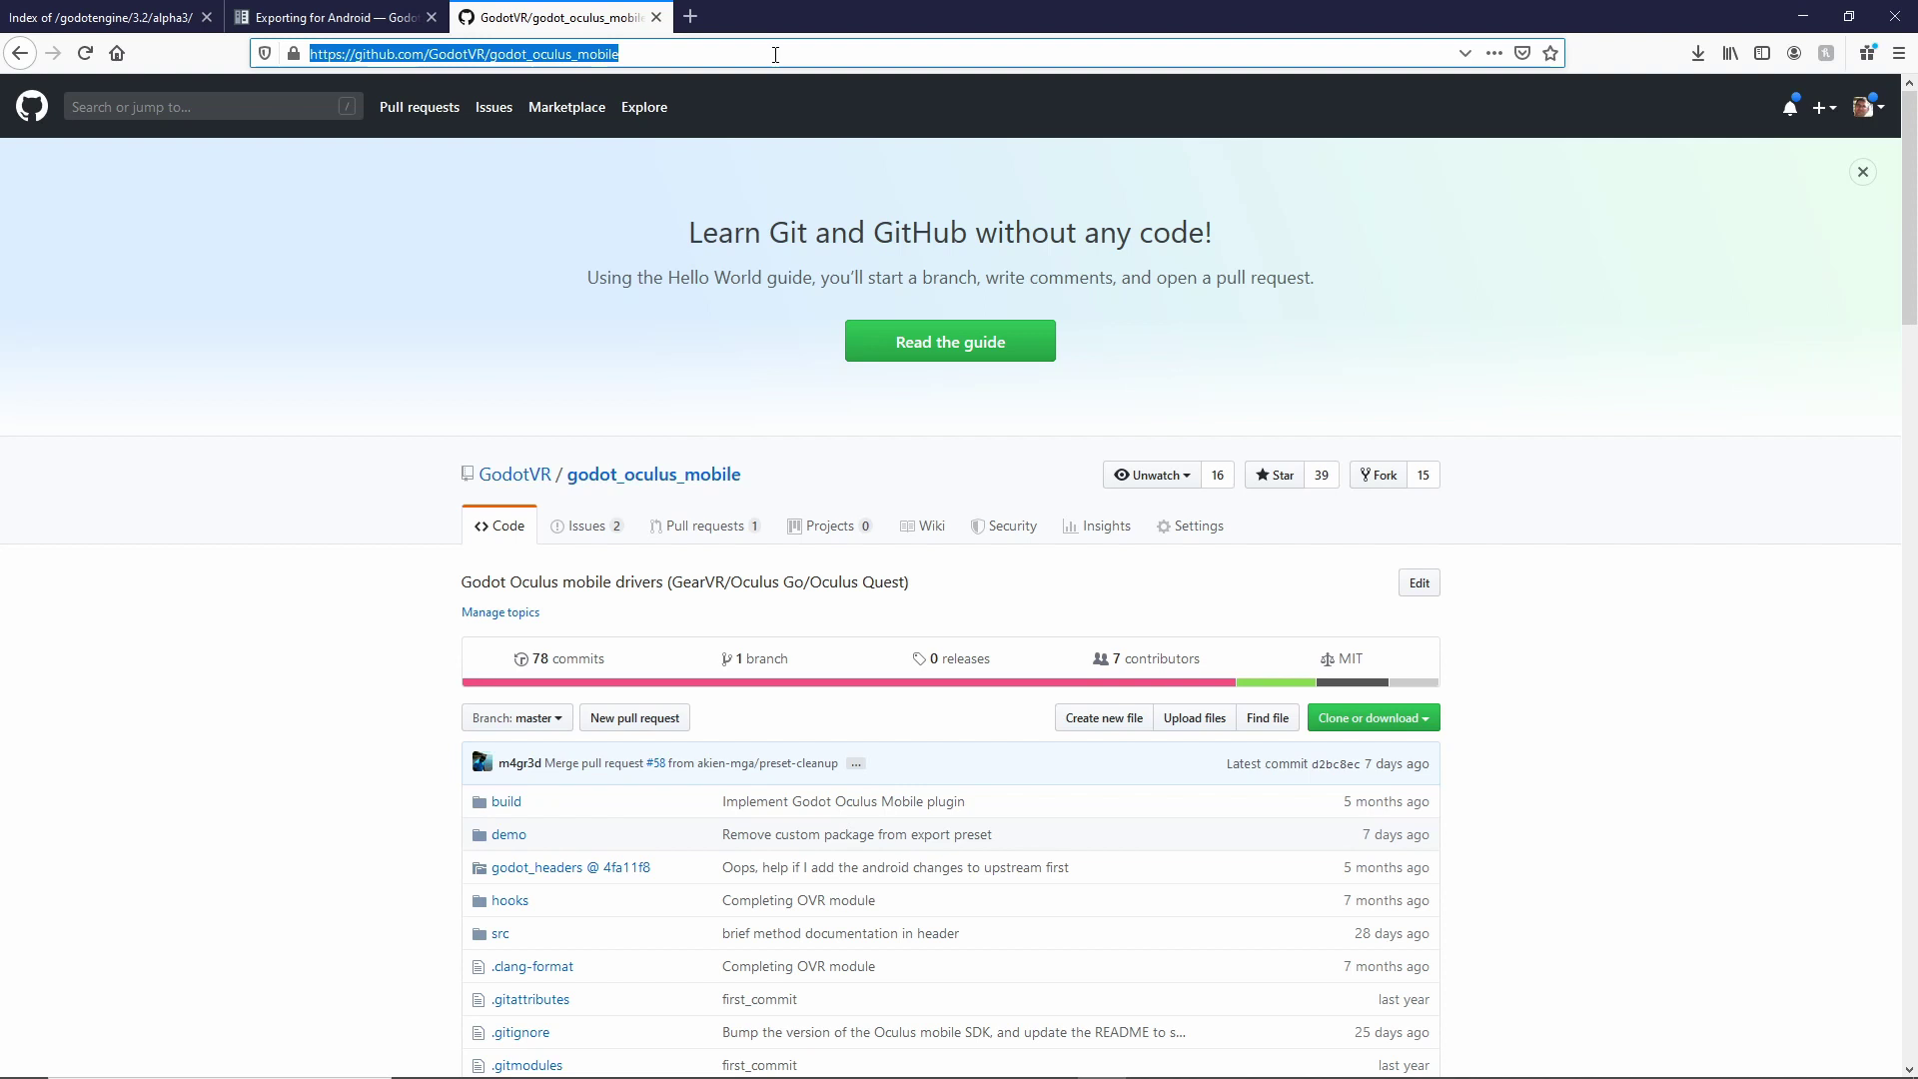
{"action": "key", "text": "alt+Tab"}
{"action": "type", "text": "g"}
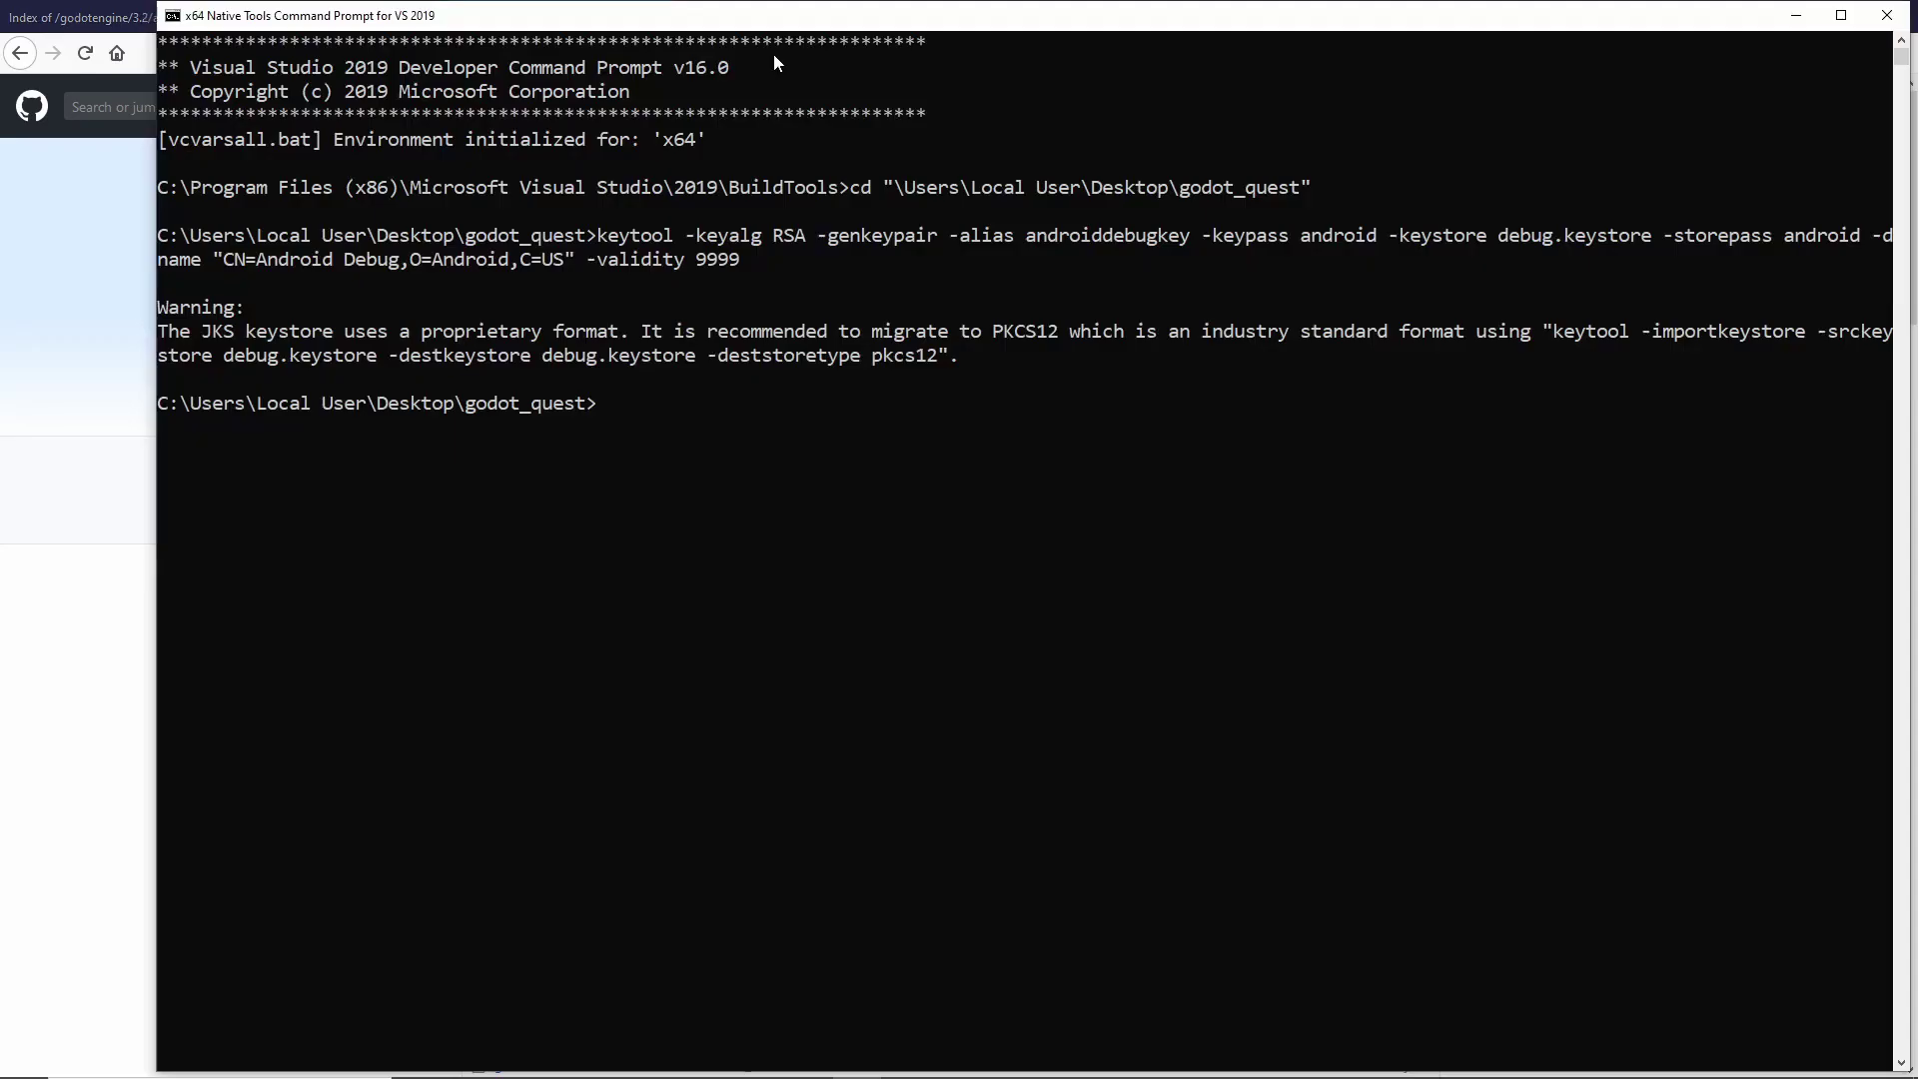
{"action": "key", "text": "ctrl+v"}
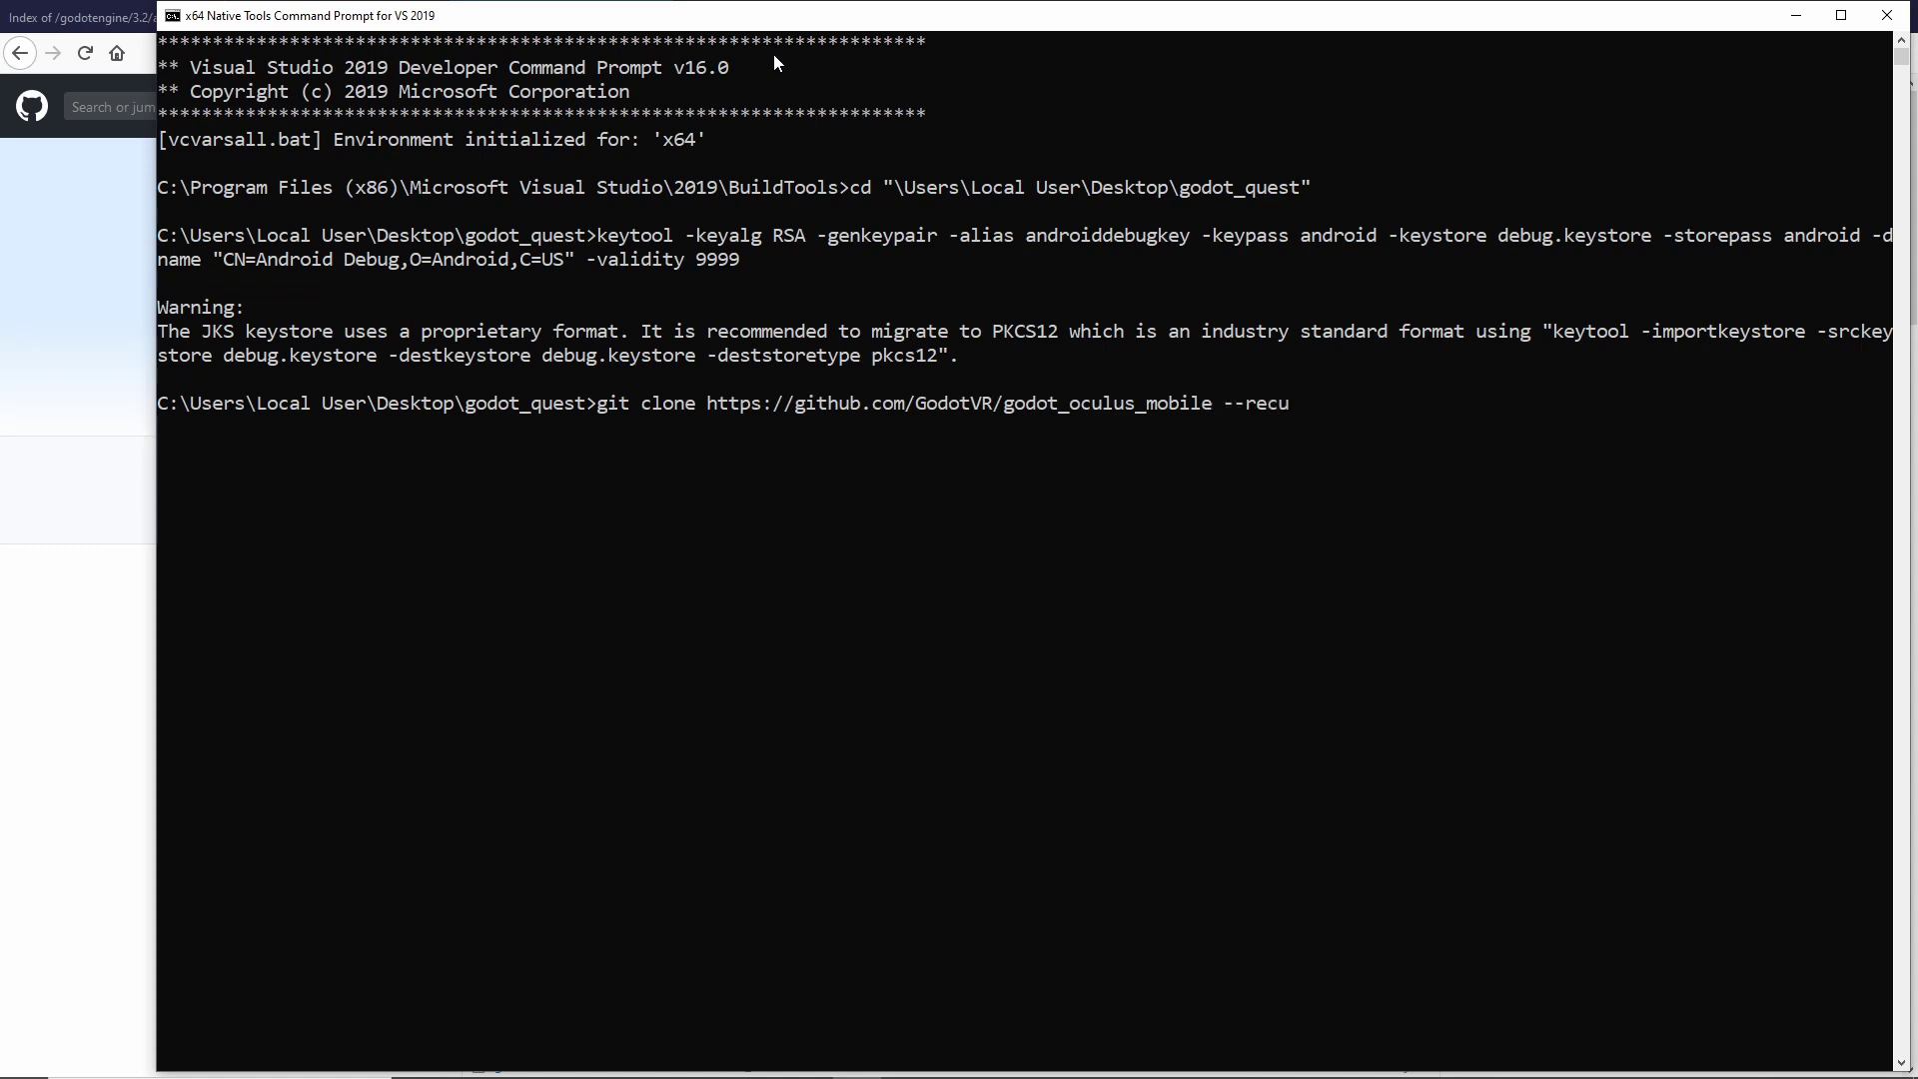
{"action": "type", "text": "--recursive"}
{"action": "key", "text": "Return"}
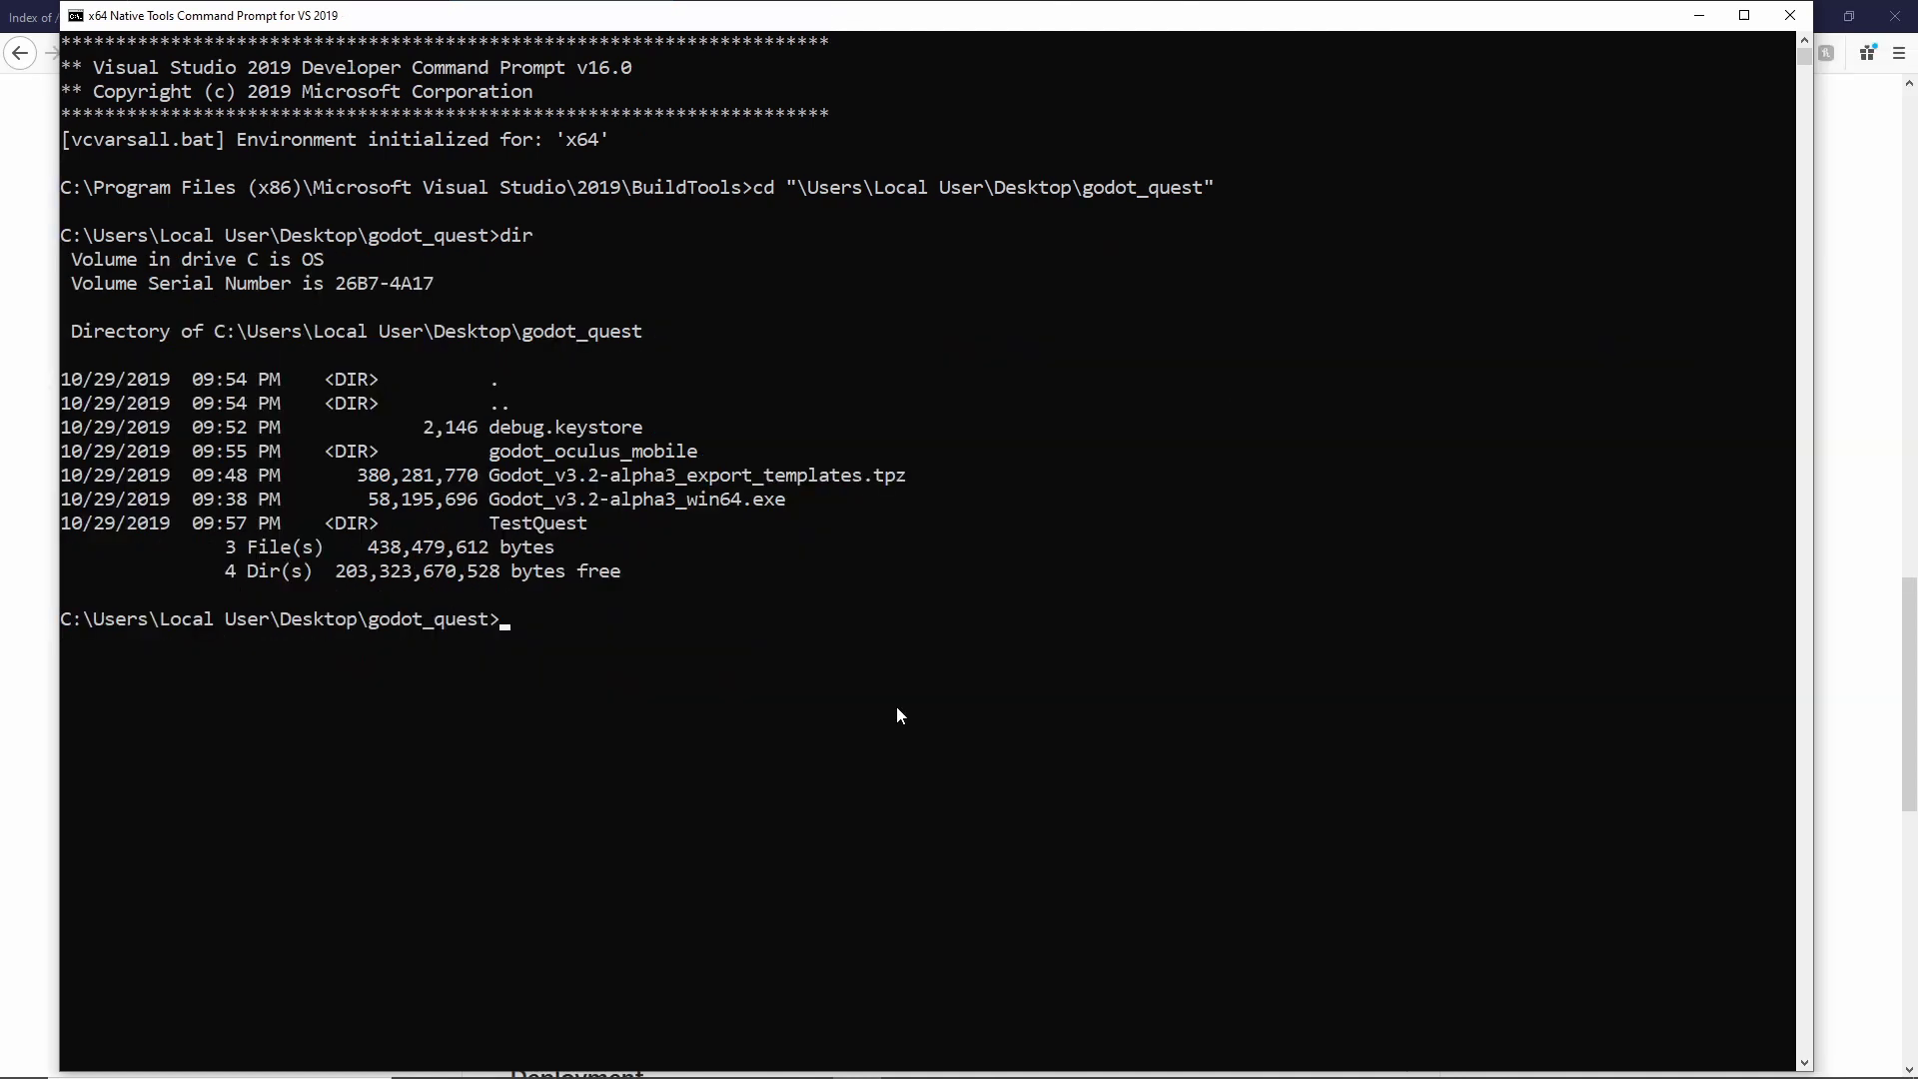
Change into the godot_oculus_mobile directory in the command prompt and list its contents.
{"action": "type", "text": "cd godot_o"}
{"action": "key", "text": "Tab"}
{"action": "key", "text": "Return"}
{"action": "type", "text": "dir"}
{"action": "key", "text": "Return"}
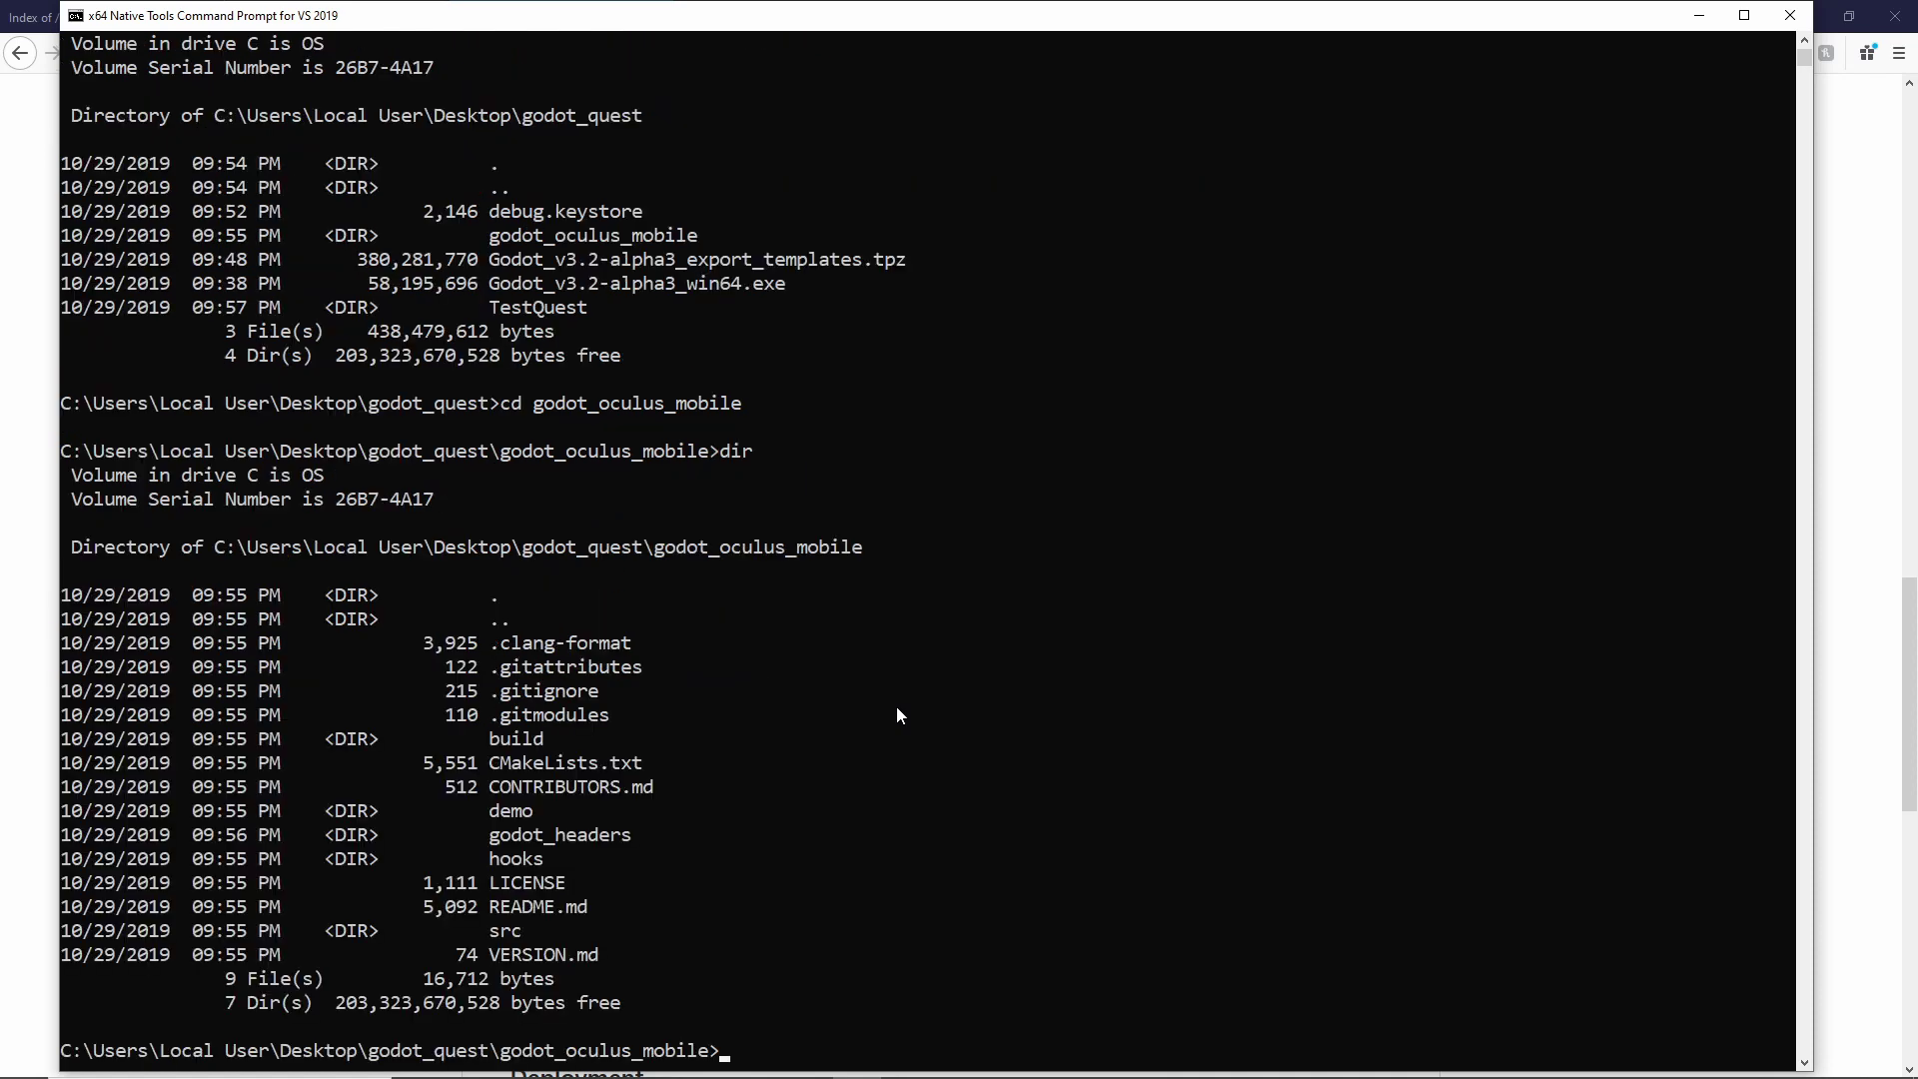
Switch to the browser, accept the Oculus Mobile SDK terms and save the download ovr_sdk_mobile_1.26.0.zip.
{"action": "key", "text": "alt+Tab"}
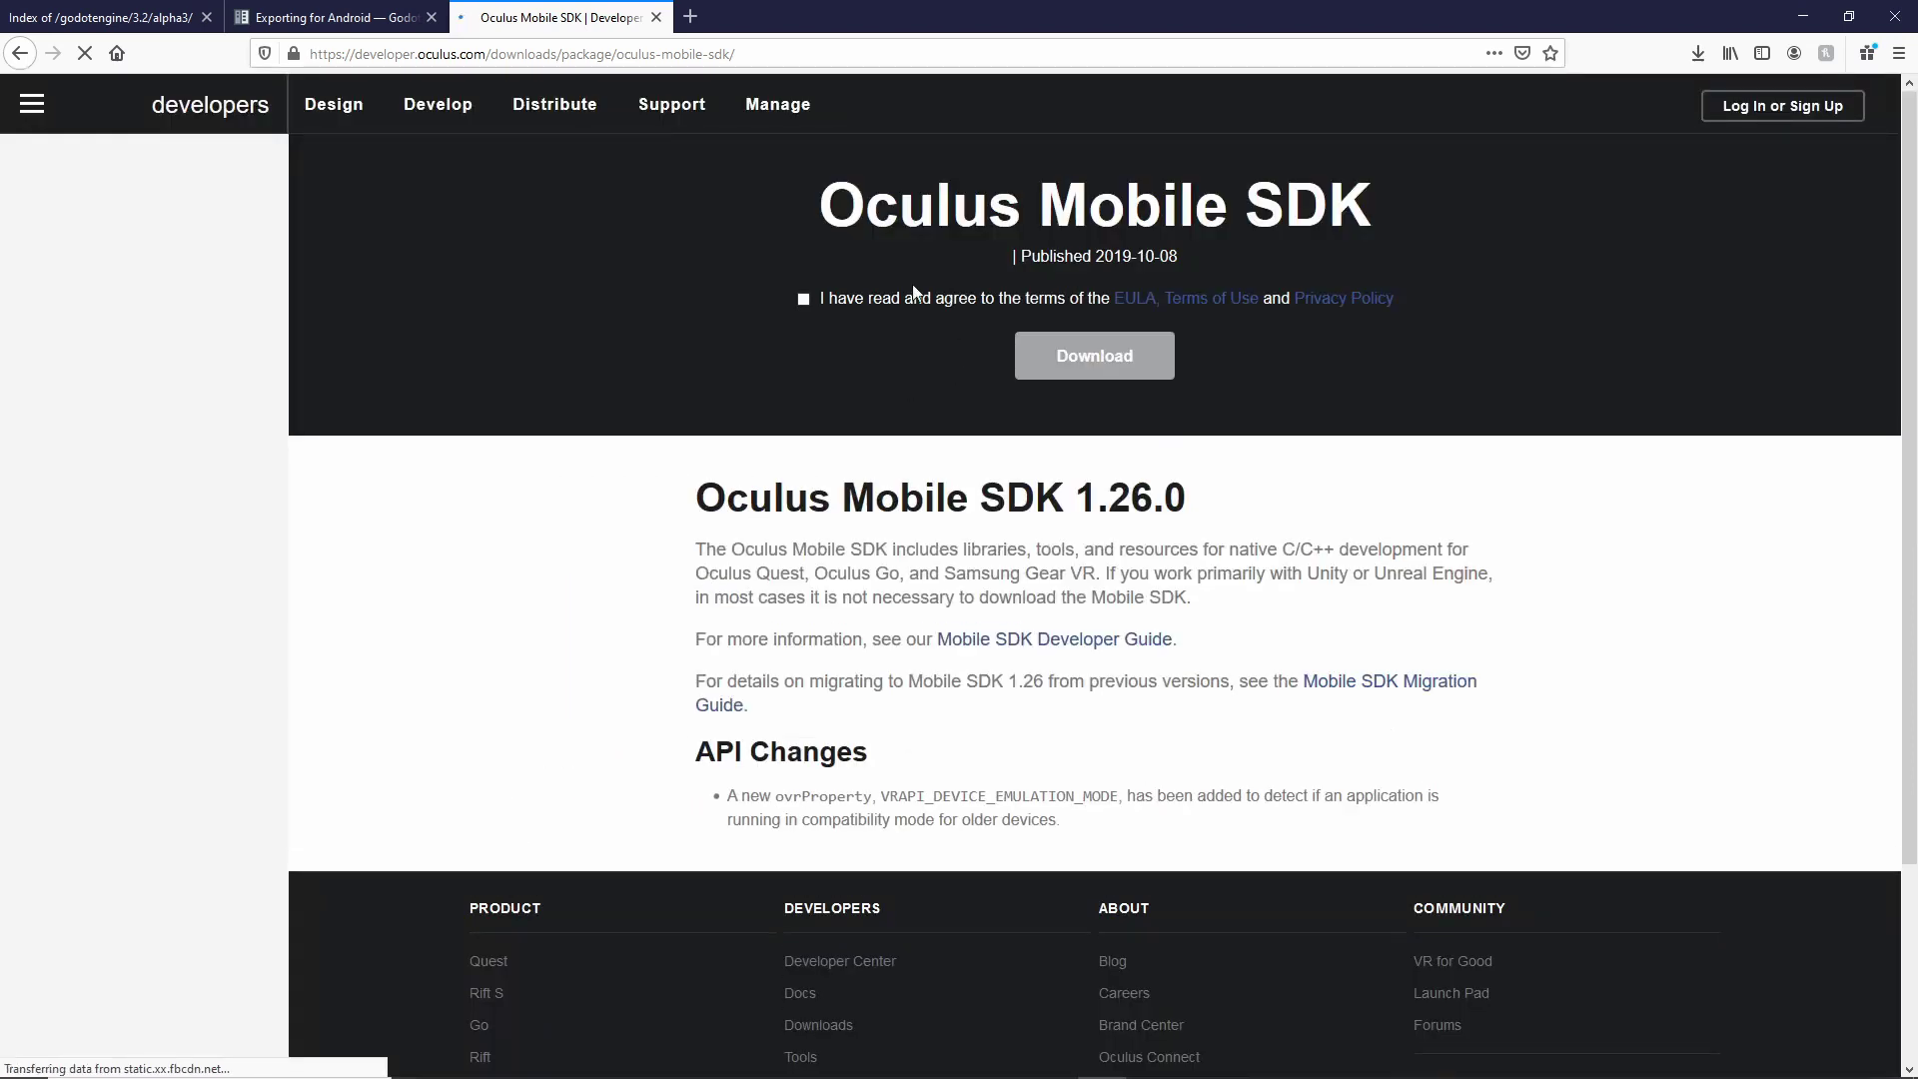
{"action": "left_click", "coordinate": [807, 299]}
{"action": "left_click", "coordinate": [1074, 357]}
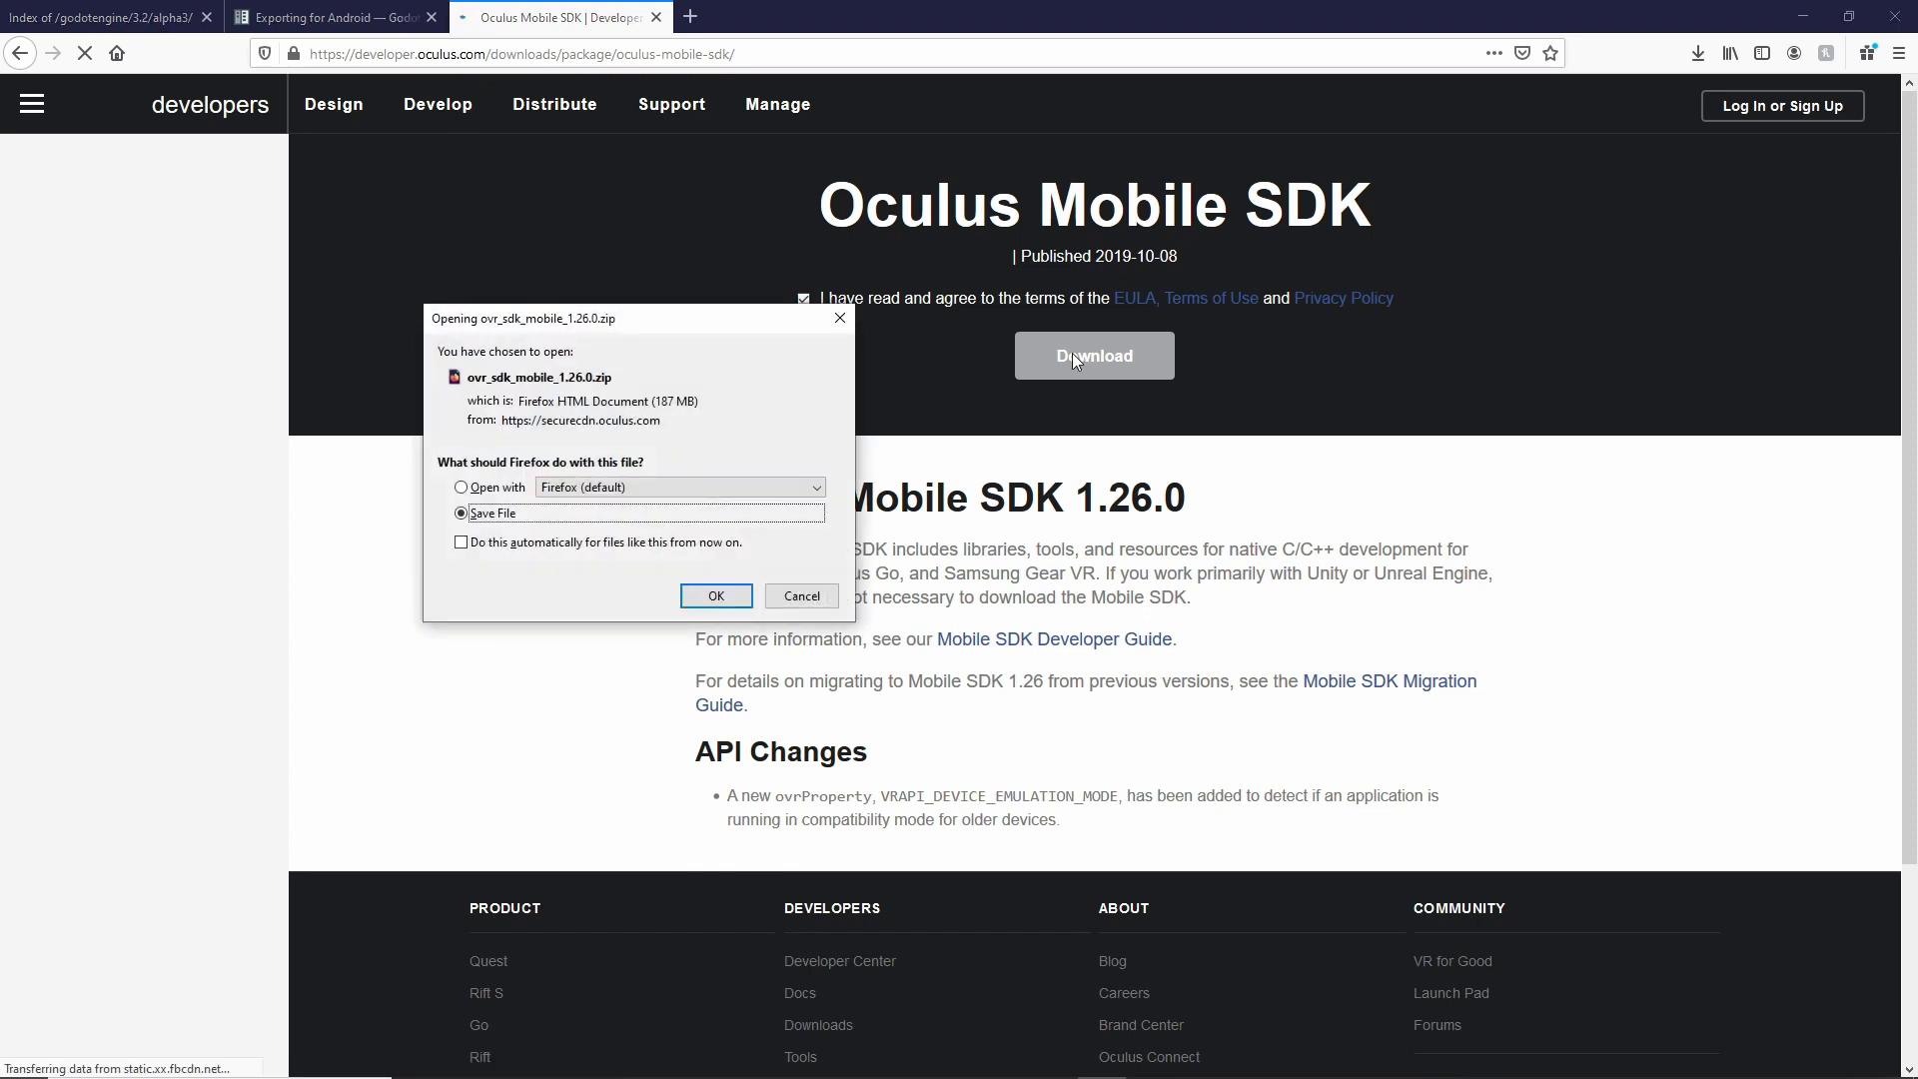
{"action": "left_click", "coordinate": [715, 595]}
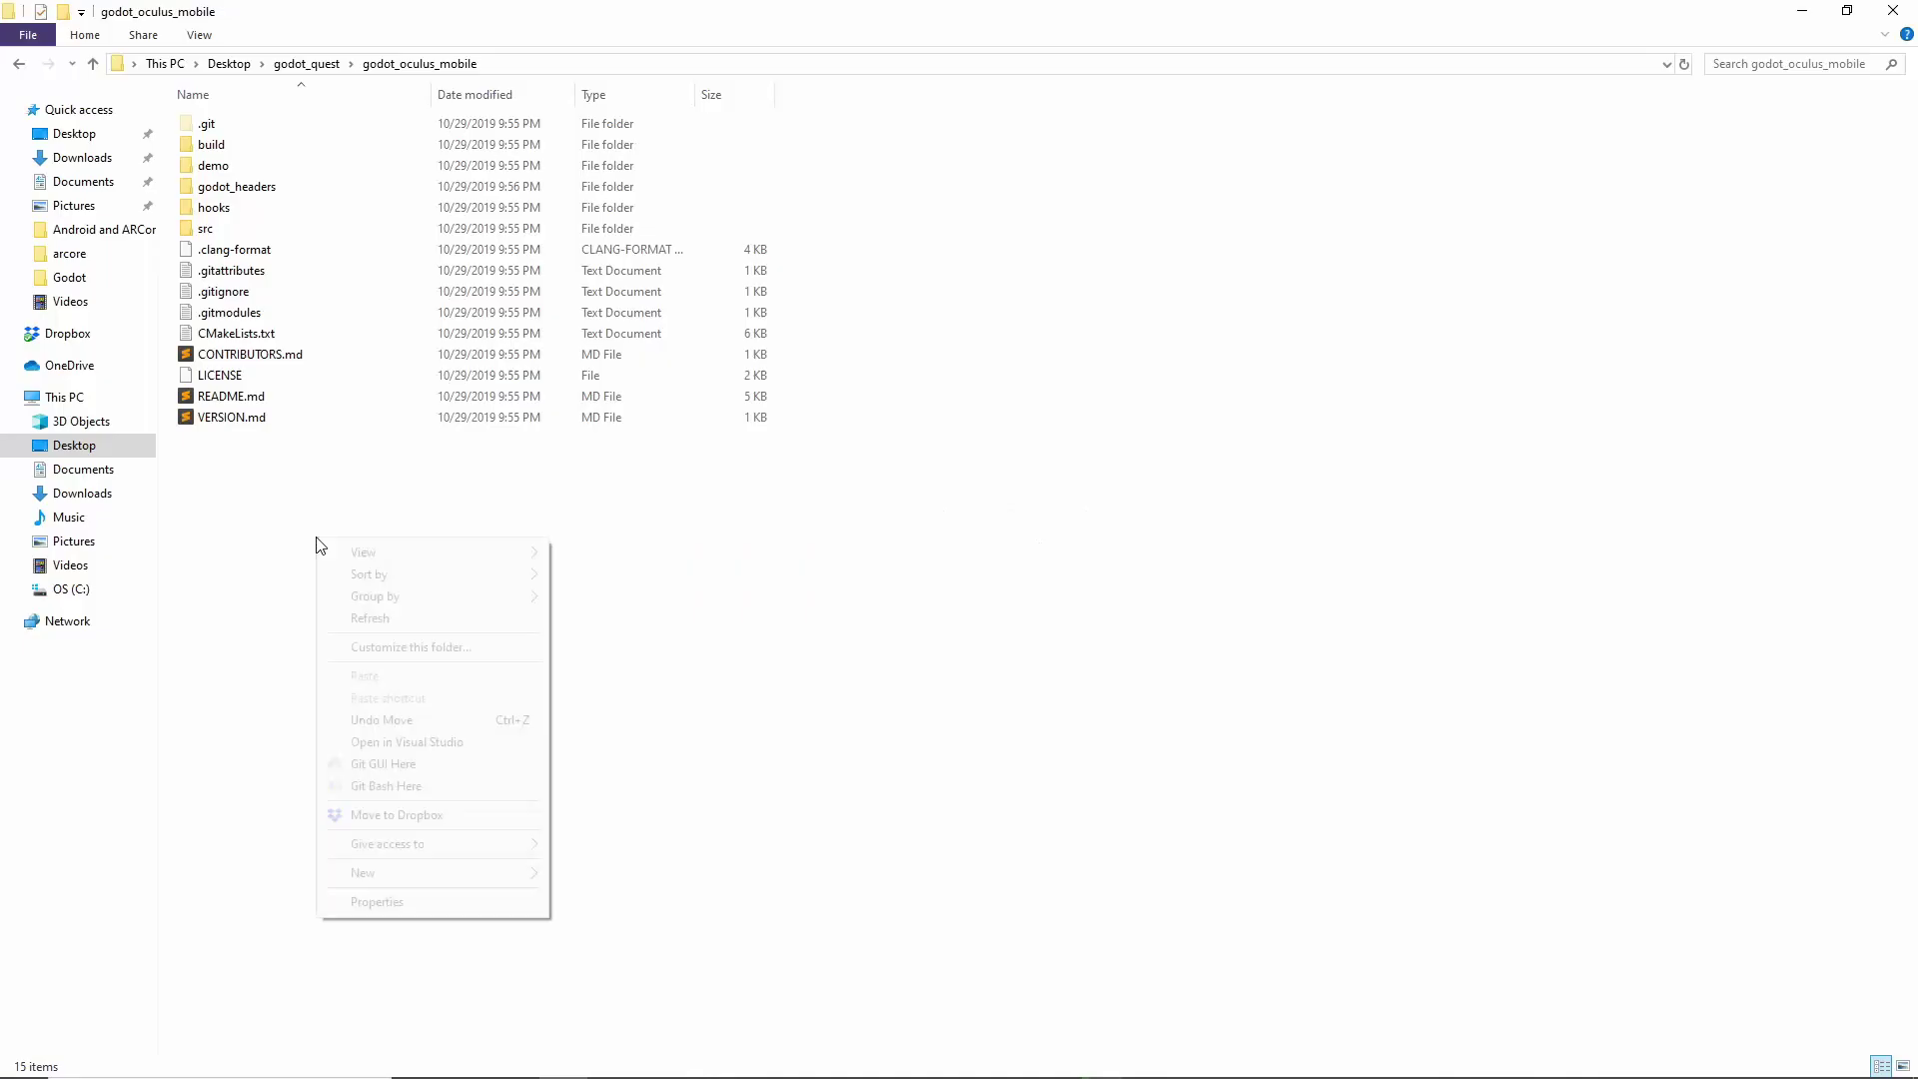
Create a new folder inside godot_oculus_mobile and open the downloaded ovr_sdk_mobile_1.26.0.zip archive.
{"action": "right_click", "coordinate": [316, 542]}
{"action": "mouse_move", "coordinate": [423, 874]}
{"action": "left_click", "coordinate": [669, 643]}
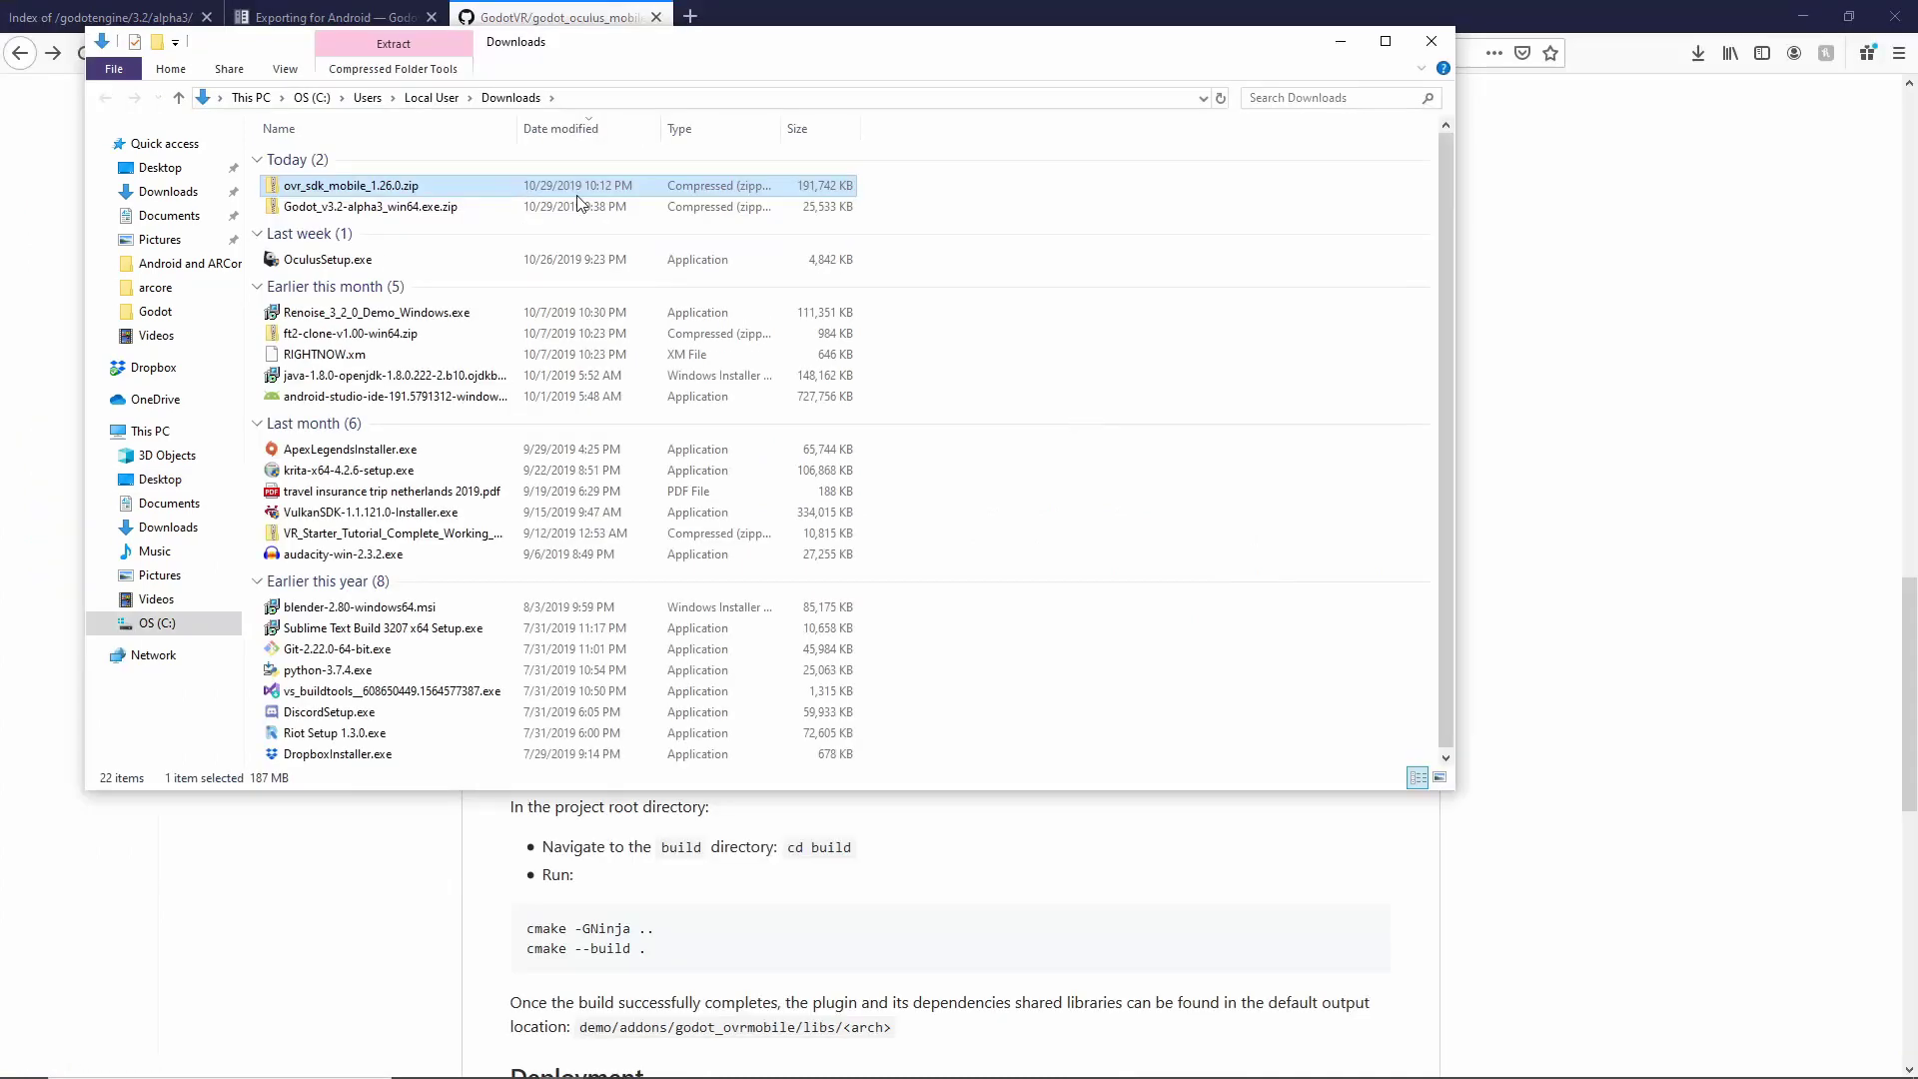
{"action": "double_click", "coordinate": [400, 186]}
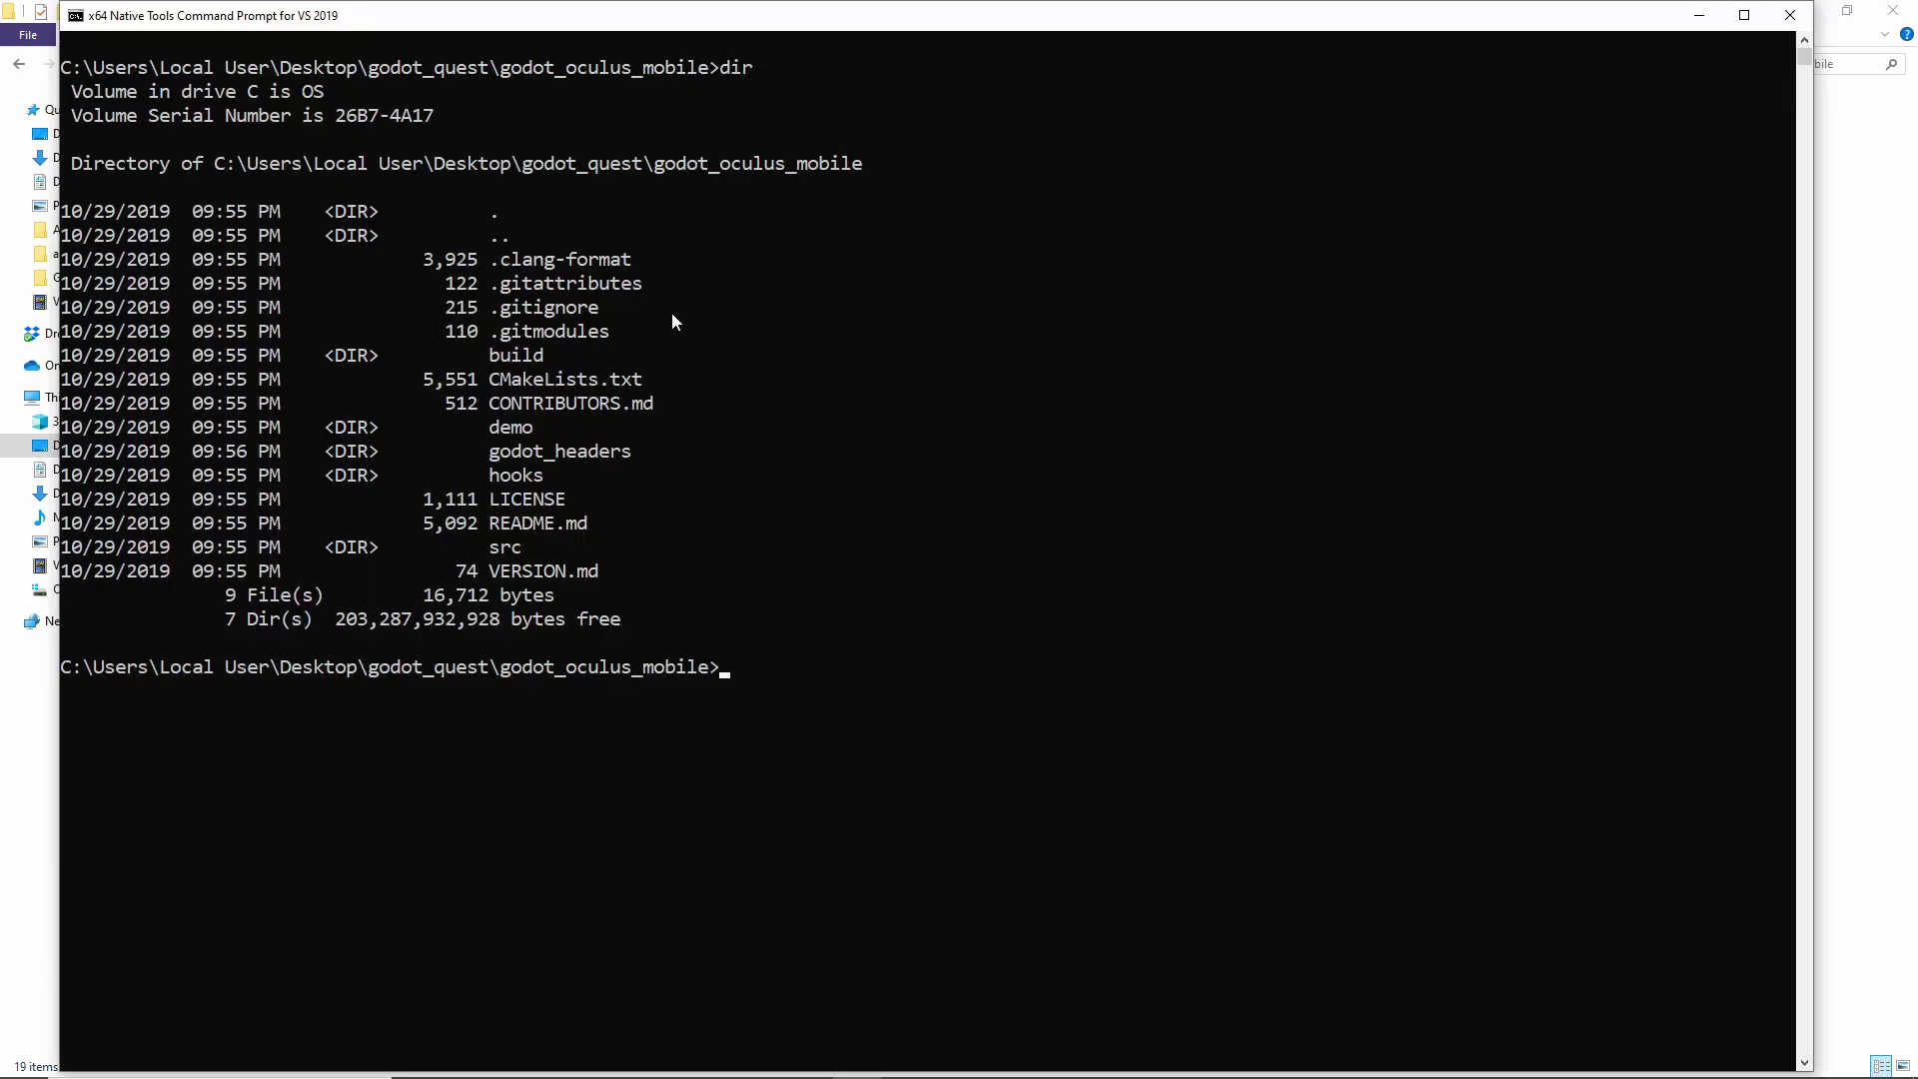
Change into the build directory of godot_oculus_mobile in the command prompt and list its contents.
{"action": "type", "text": "cd build"}
{"action": "key", "text": "Return"}
{"action": "type", "text": "dir"}
{"action": "key", "text": "Return"}
Configure the plugin build with cmake -GNinja .. and compile it with cmake --build.
{"action": "type", "text": "cmake -GNinja .."}
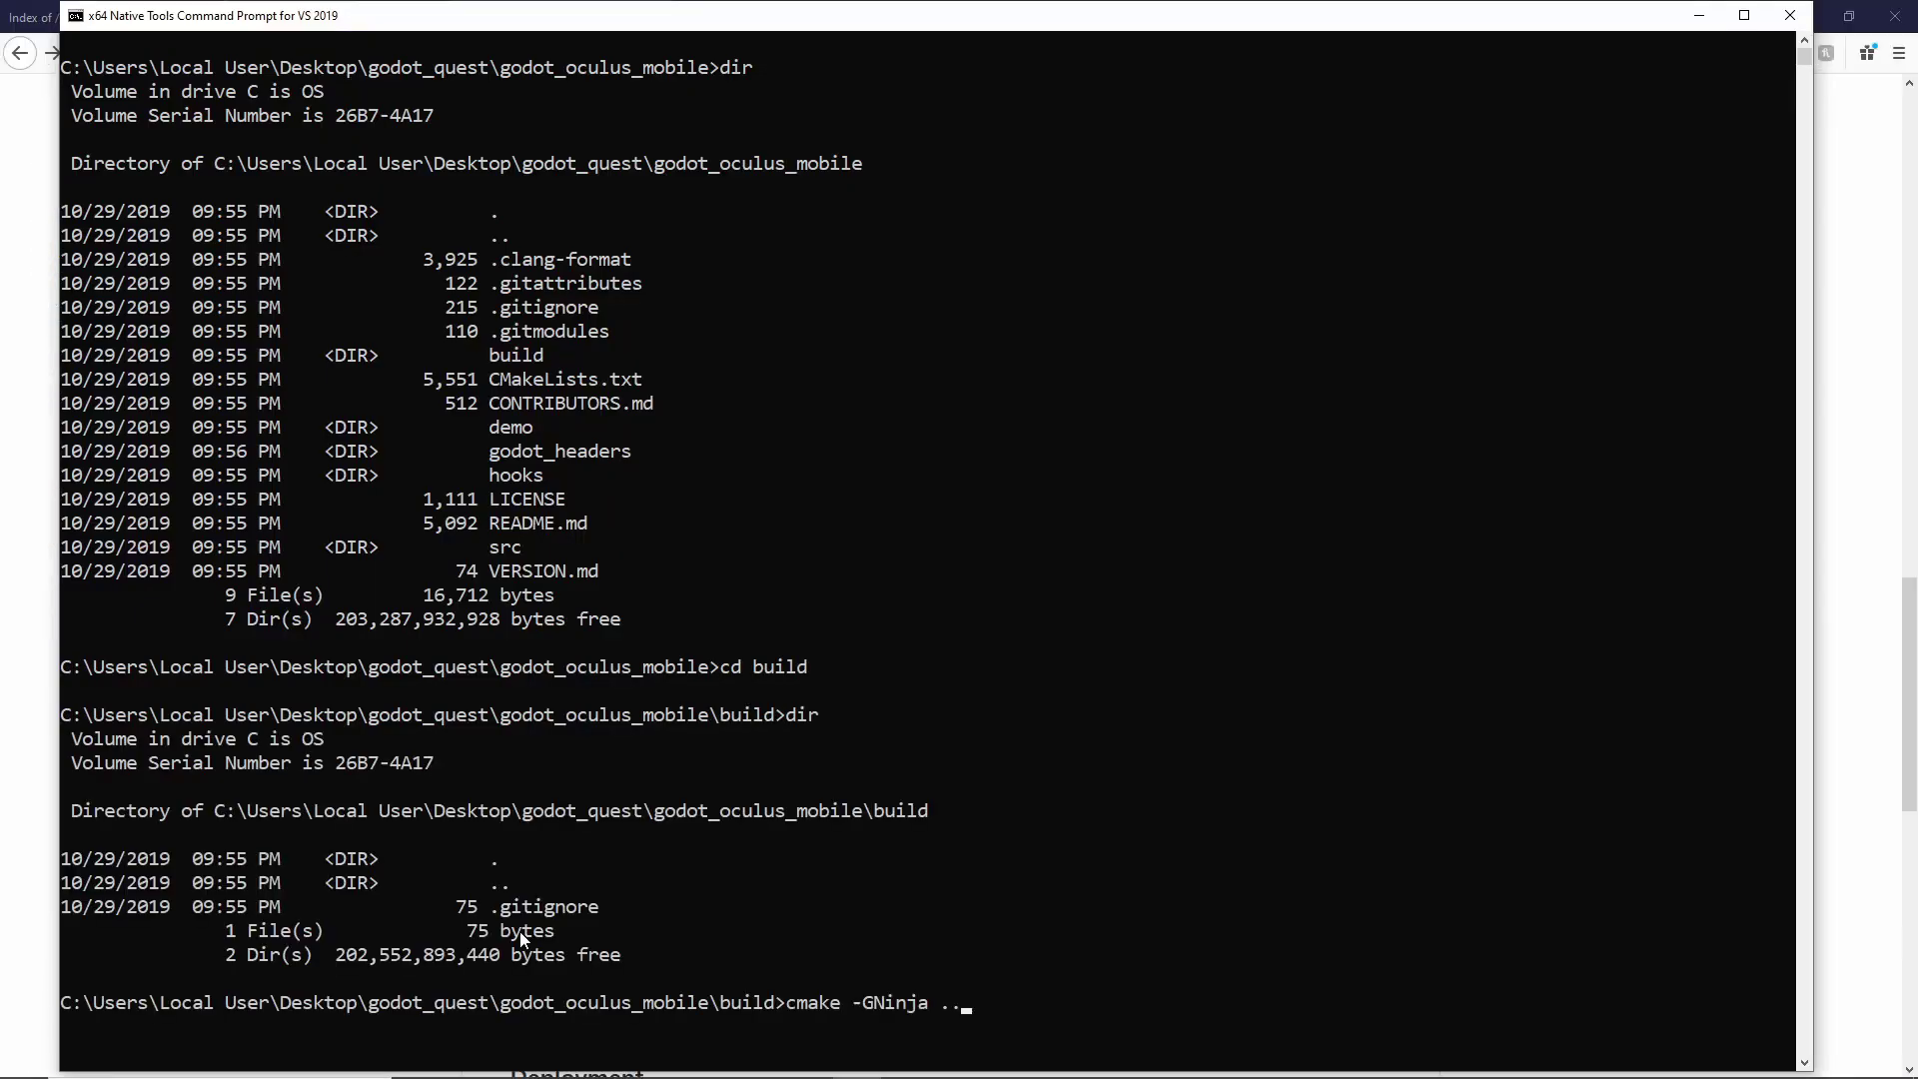
{"action": "key", "text": "Return"}
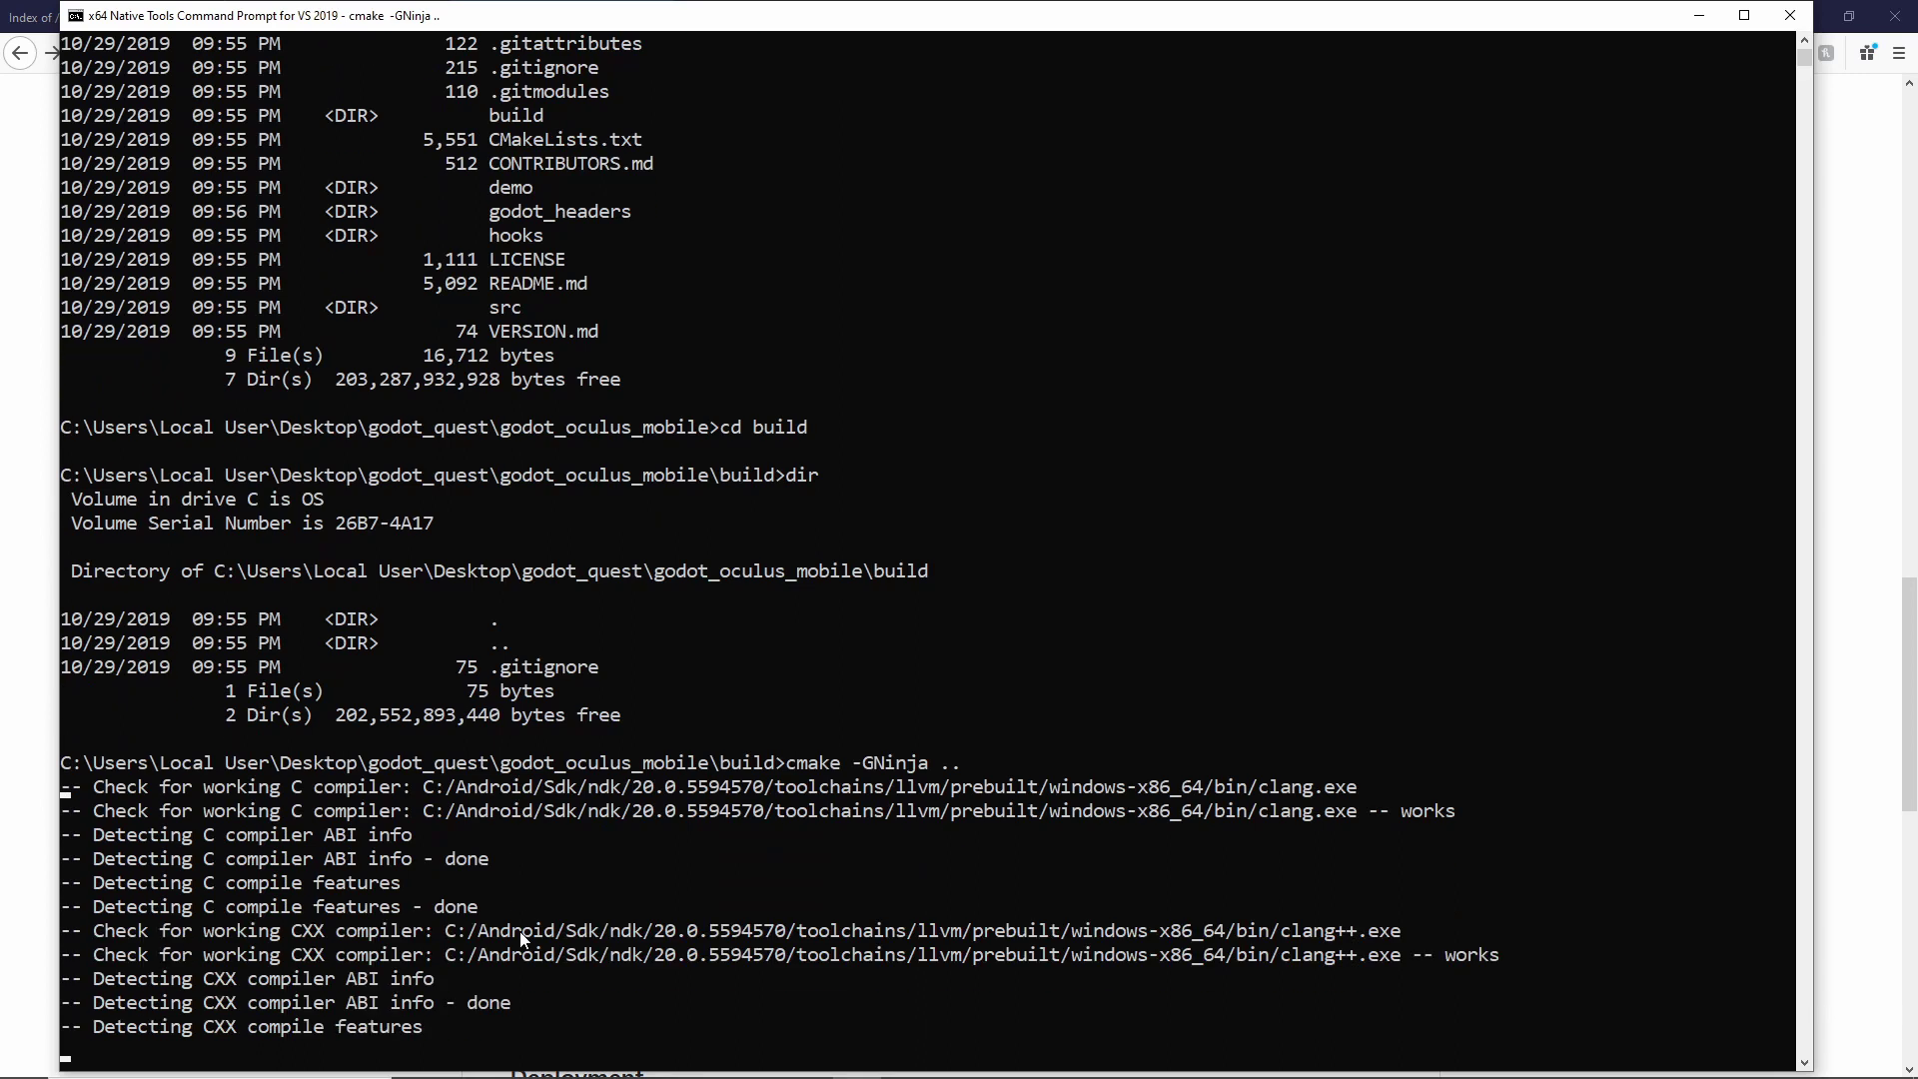
{"action": "type", "text": "cmake --build ."}
{"action": "key", "text": "Return"}
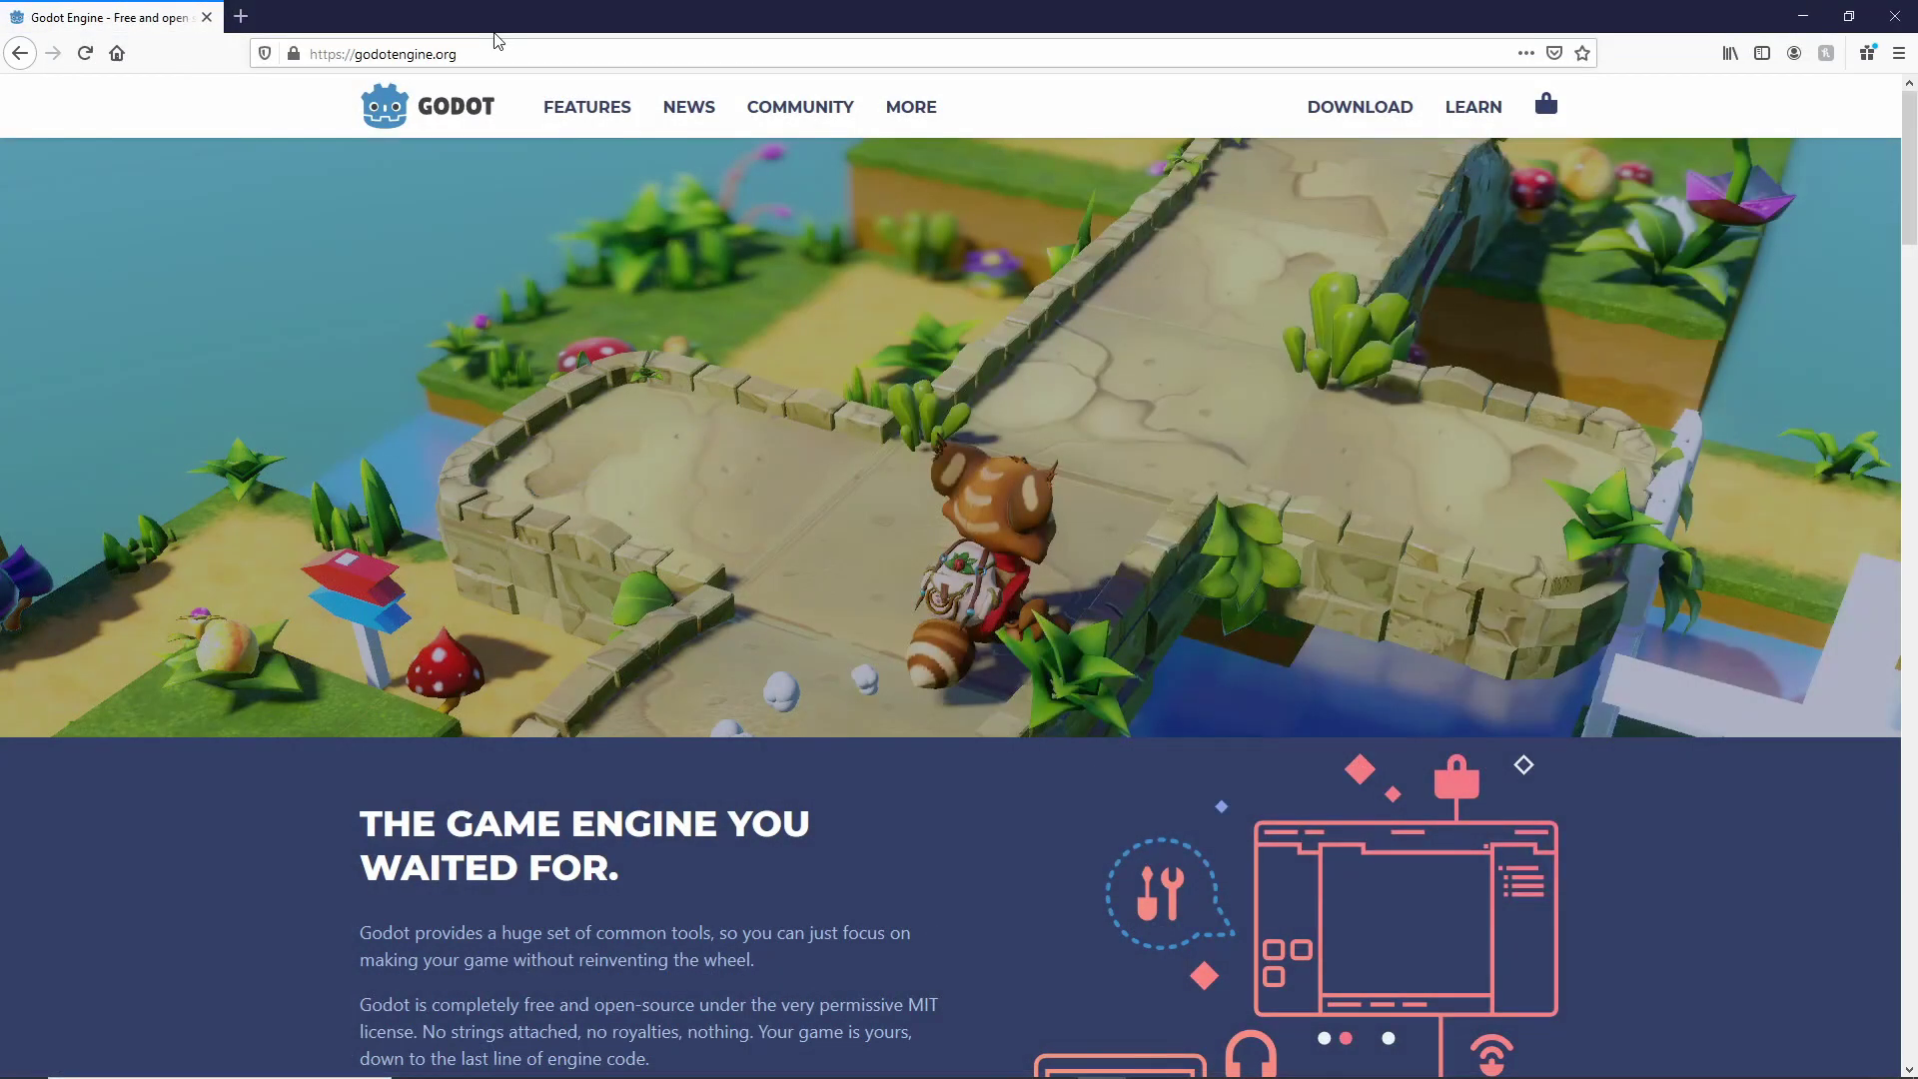
Open the download page on the Godot website and review the Windows versions and requirements.
{"action": "left_click", "coordinate": [1345, 115]}
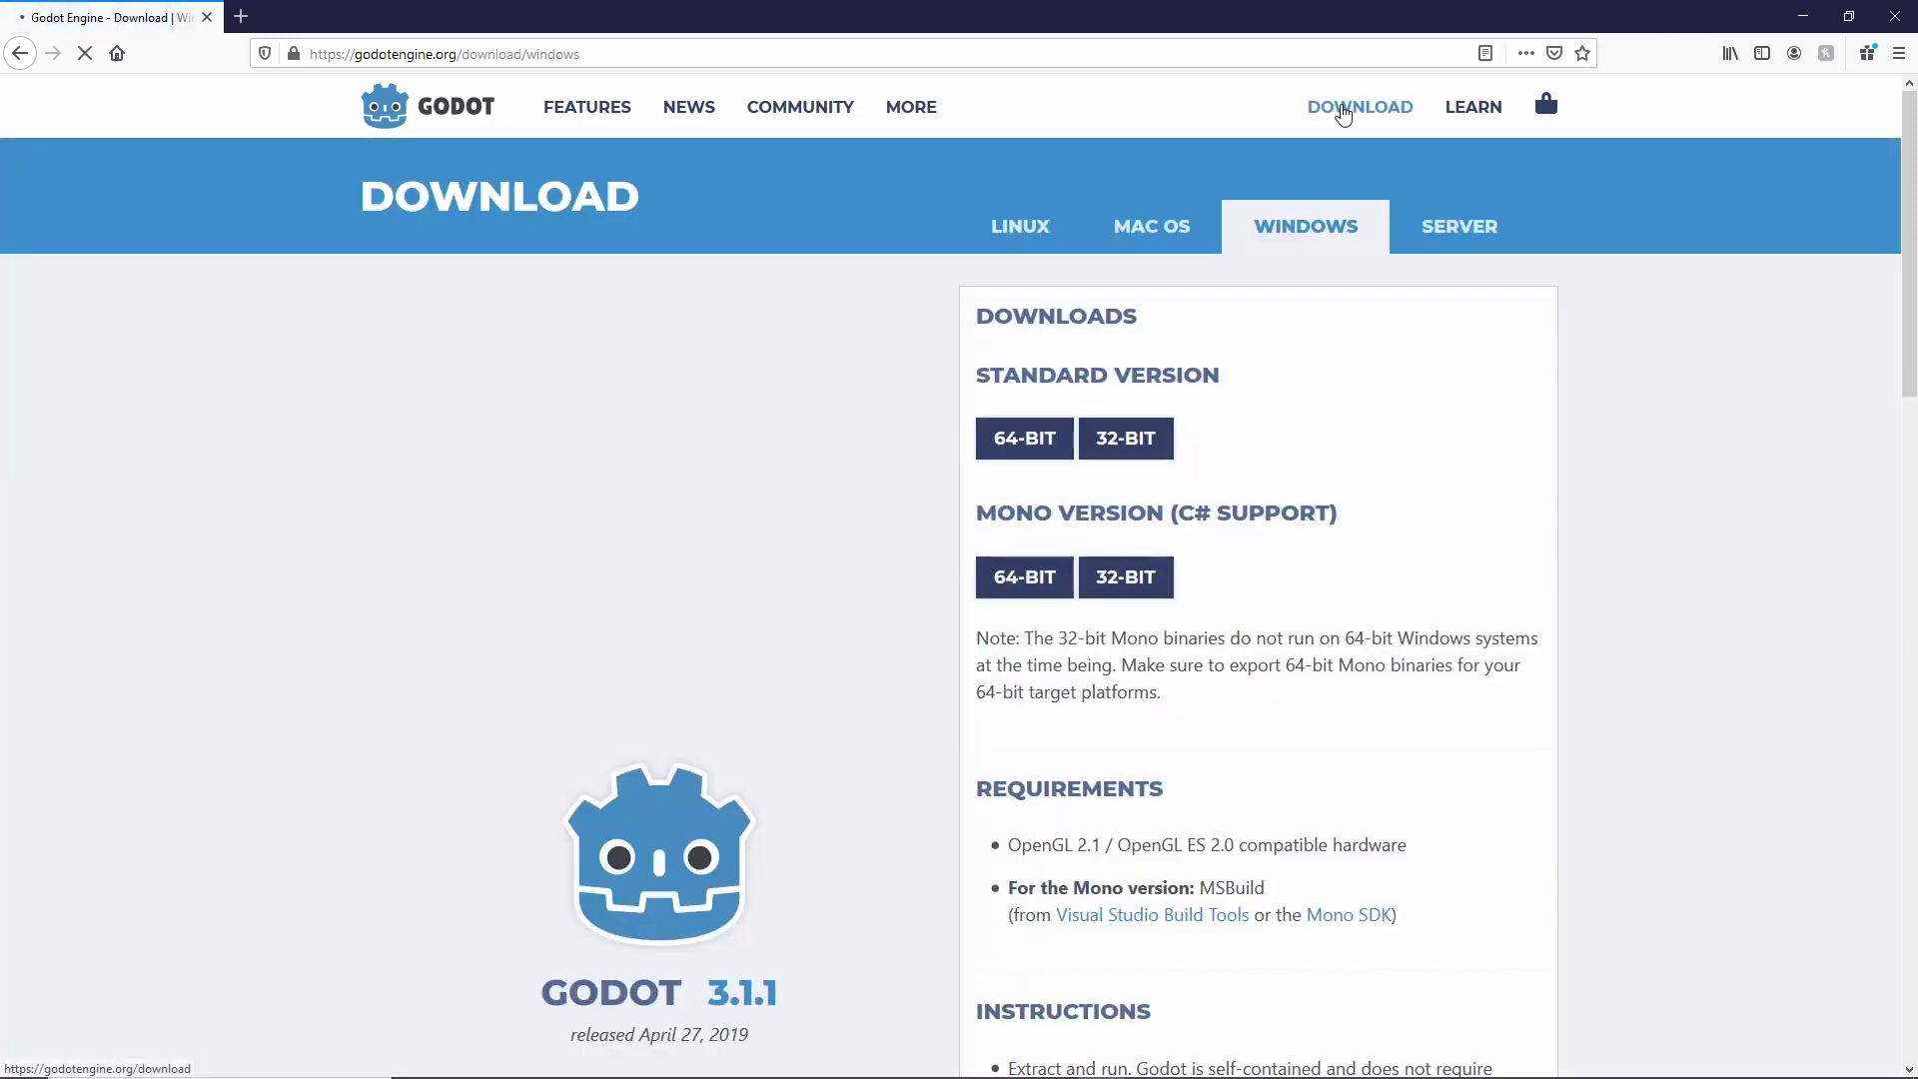
{"action": "scroll", "coordinate": [639, 730], "scroll_direction": "down", "scroll_amount": 2}
{"action": "scroll", "coordinate": [619, 857], "scroll_direction": "down", "scroll_amount": 1}
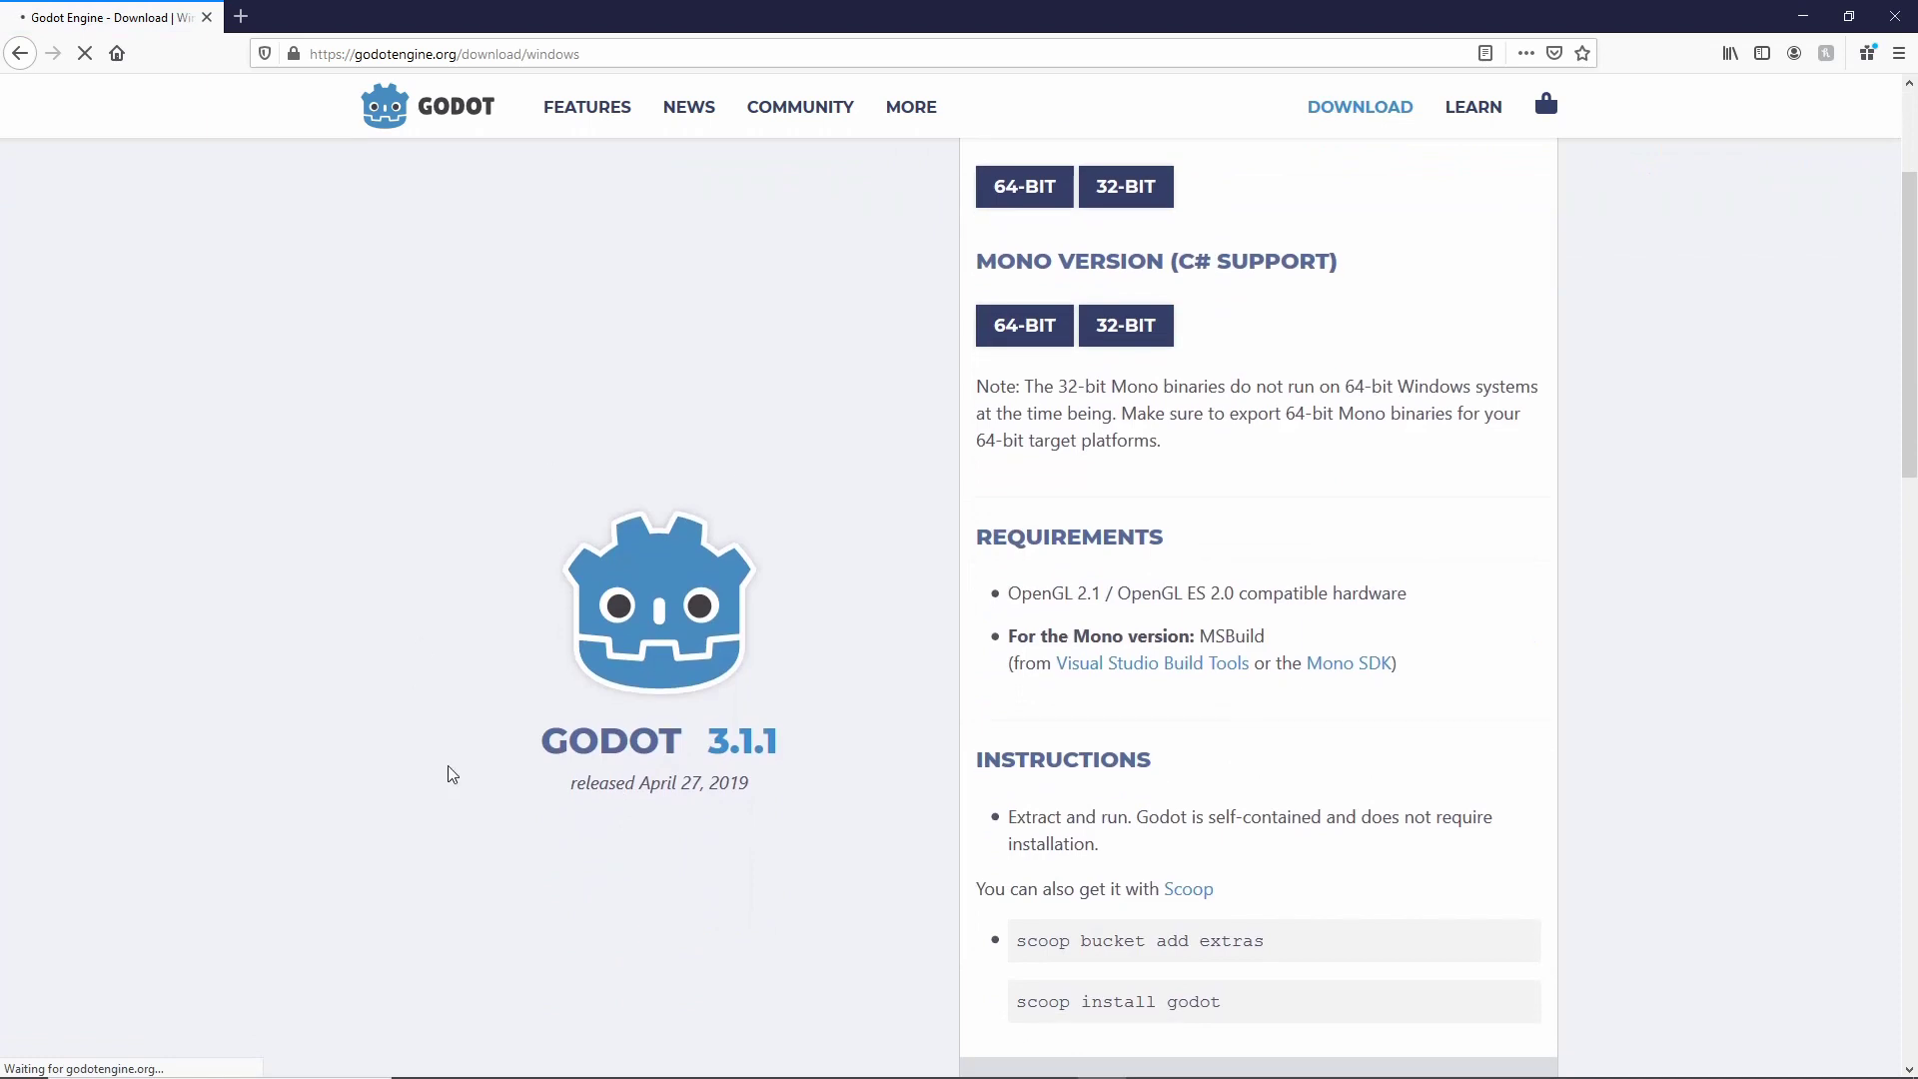
{"action": "scroll", "coordinate": [839, 693], "scroll_direction": "down", "scroll_amount": 3}
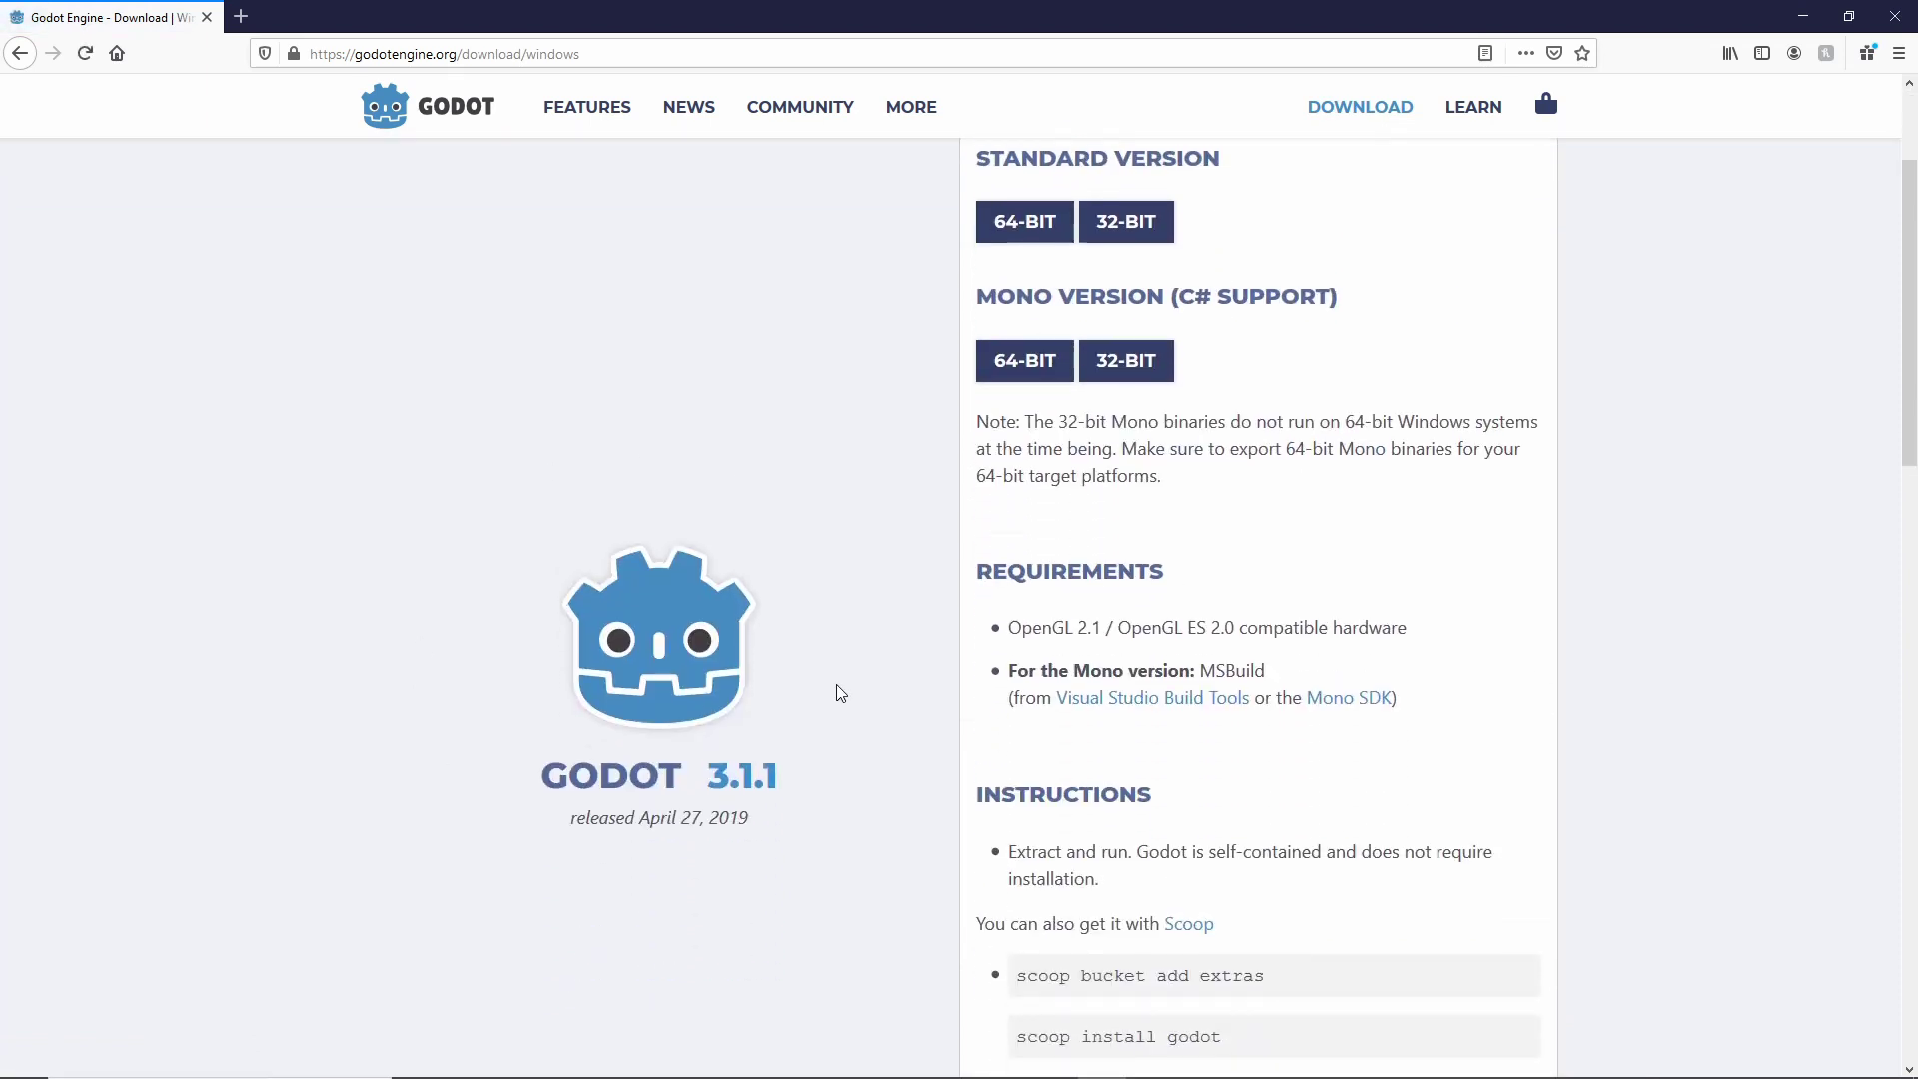
{"action": "scroll", "coordinate": [835, 690], "scroll_direction": "down", "scroll_amount": 1}
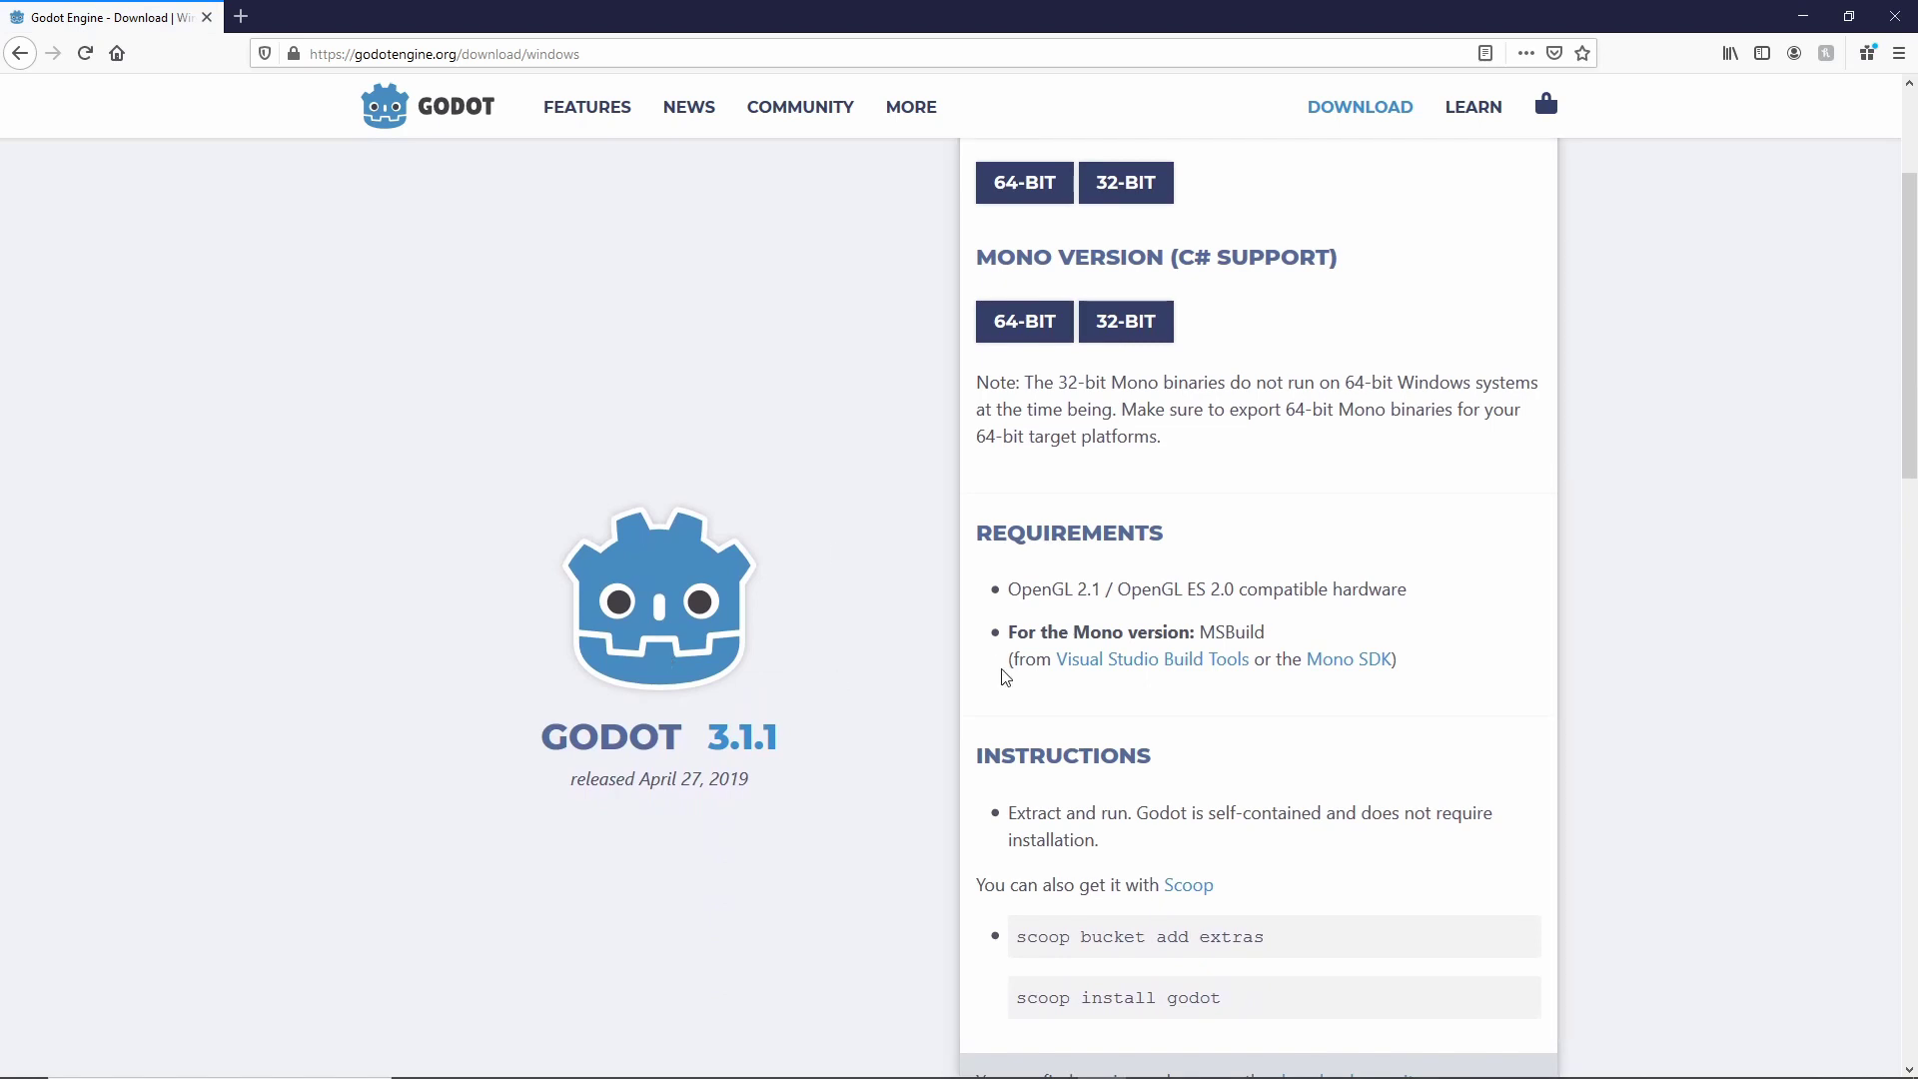
{"action": "scroll", "coordinate": [954, 449], "scroll_direction": "up", "scroll_amount": 3}
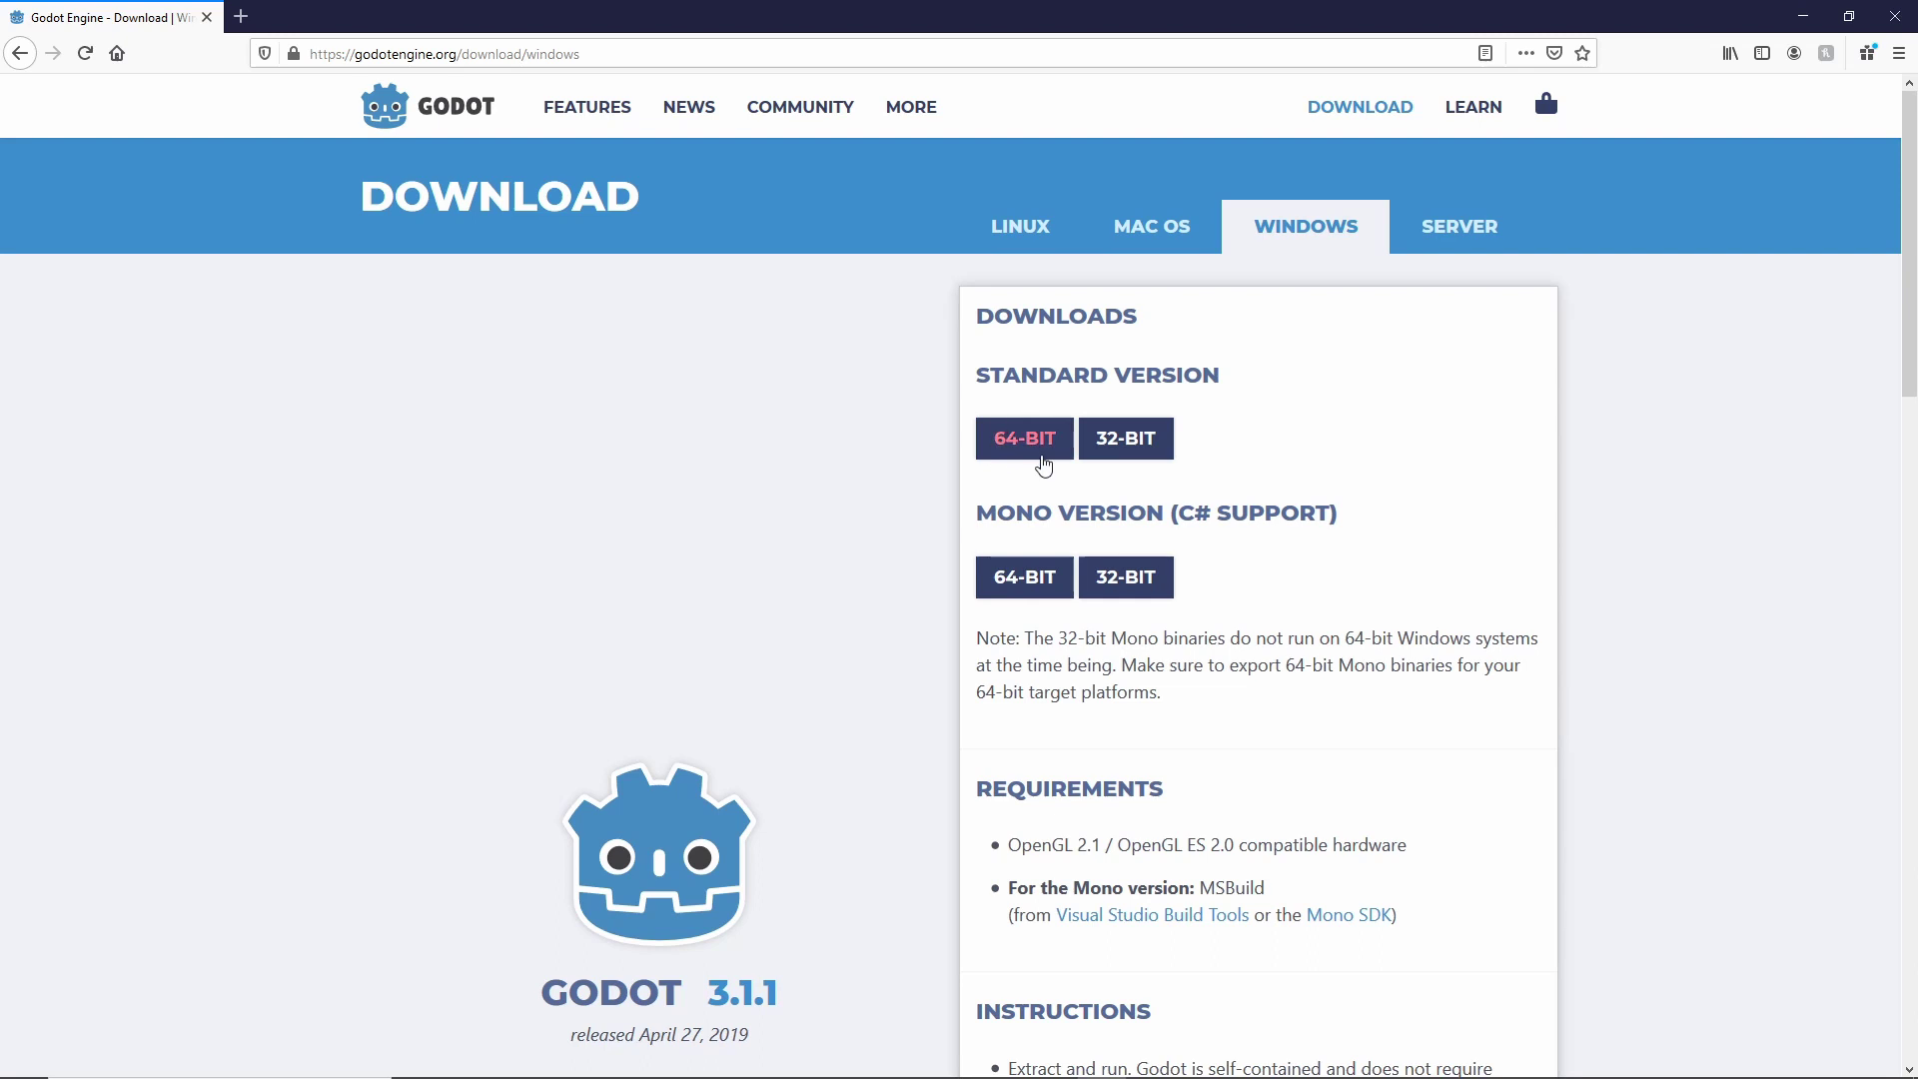
Open the Godot 3.2 alpha 3 dev snapshot article in the news and go to the classical build's download repository.
{"action": "left_click", "coordinate": [698, 118]}
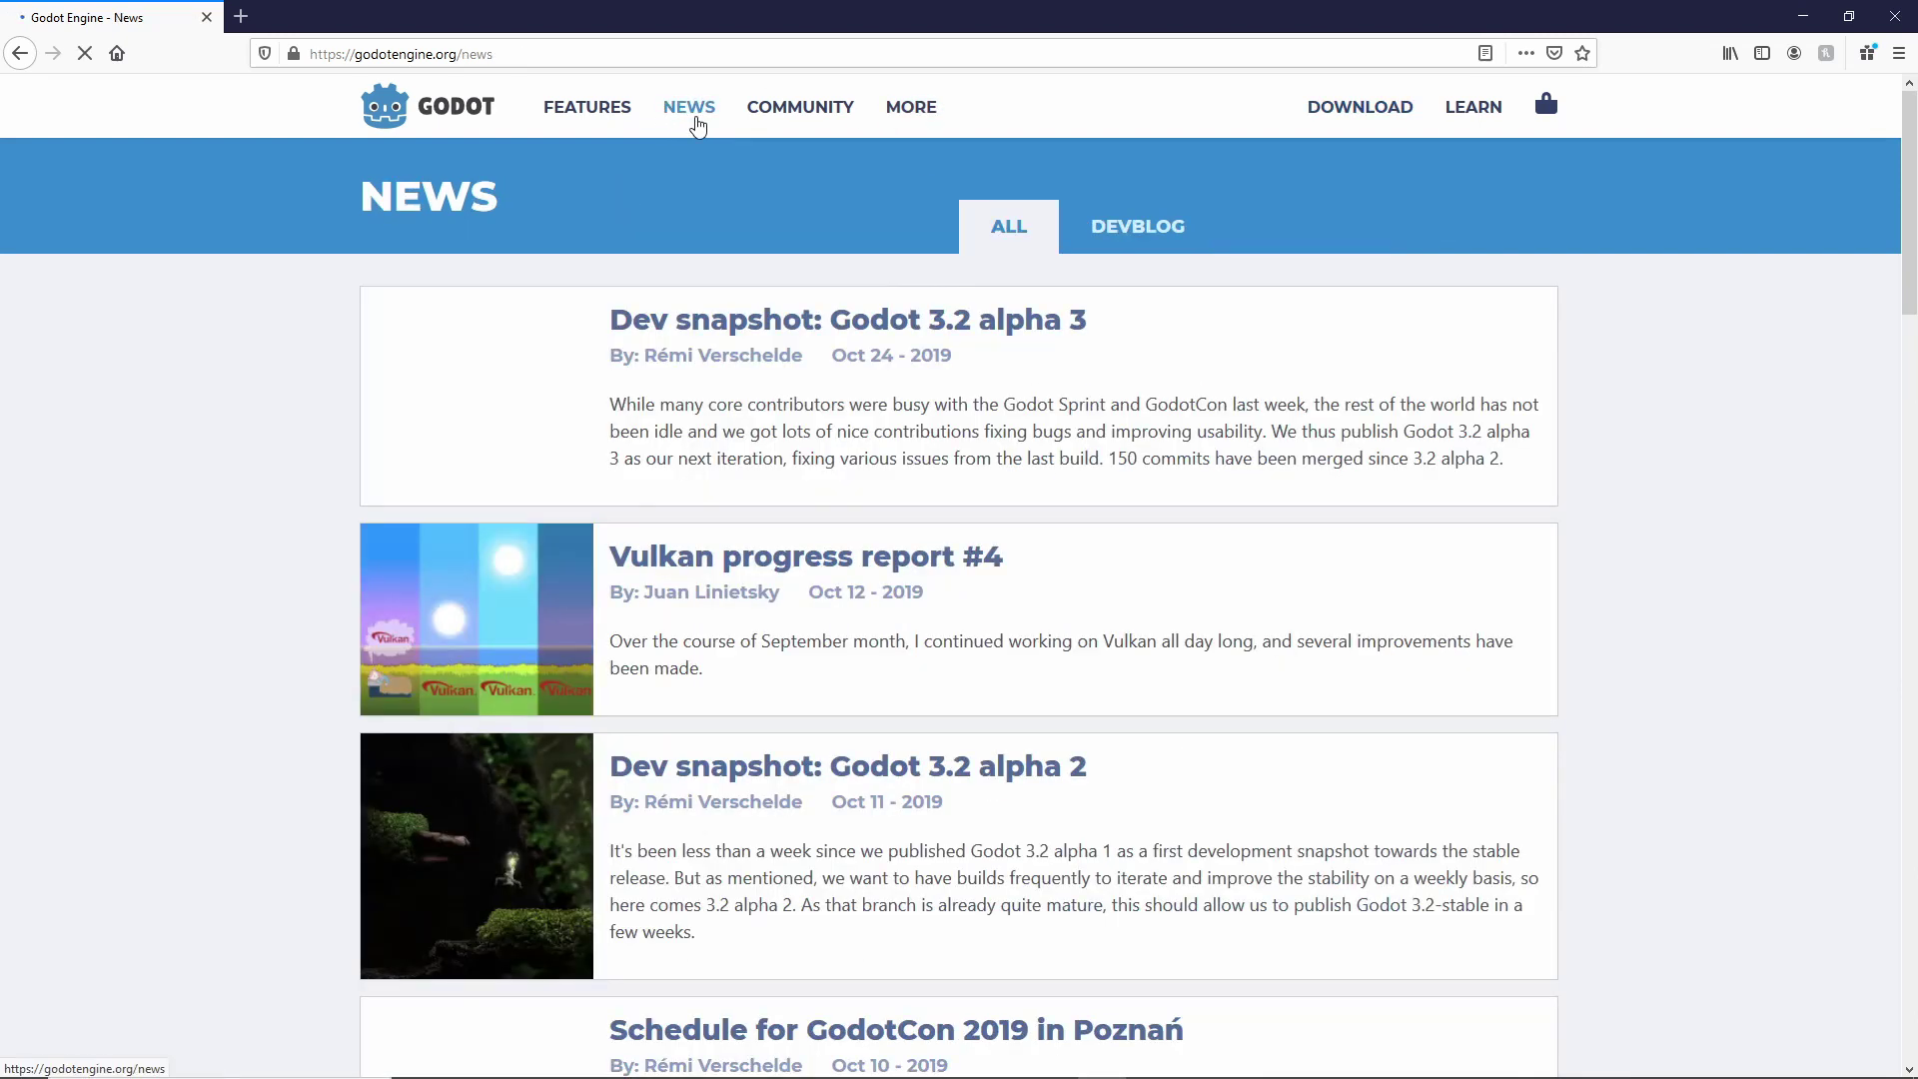
{"action": "left_click", "coordinate": [969, 337]}
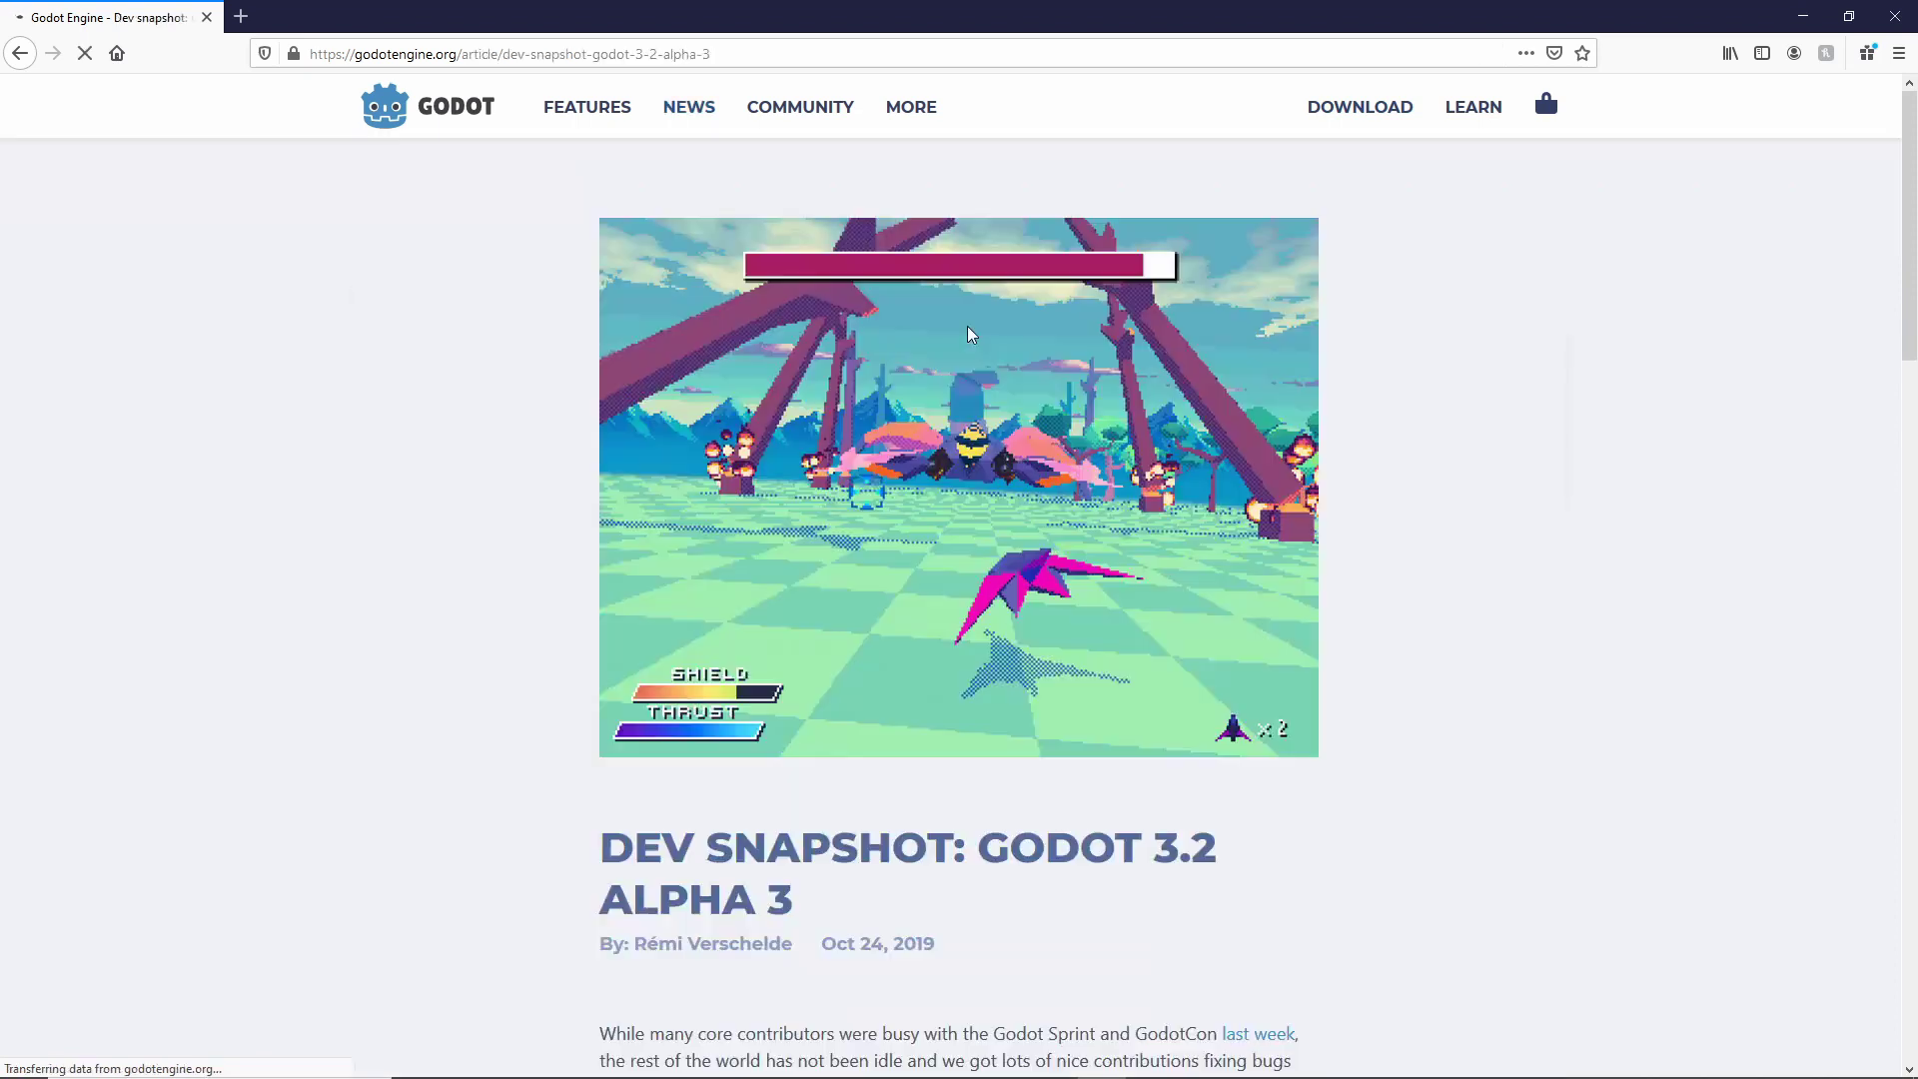
{"action": "scroll", "coordinate": [984, 704], "scroll_direction": "down", "scroll_amount": 10}
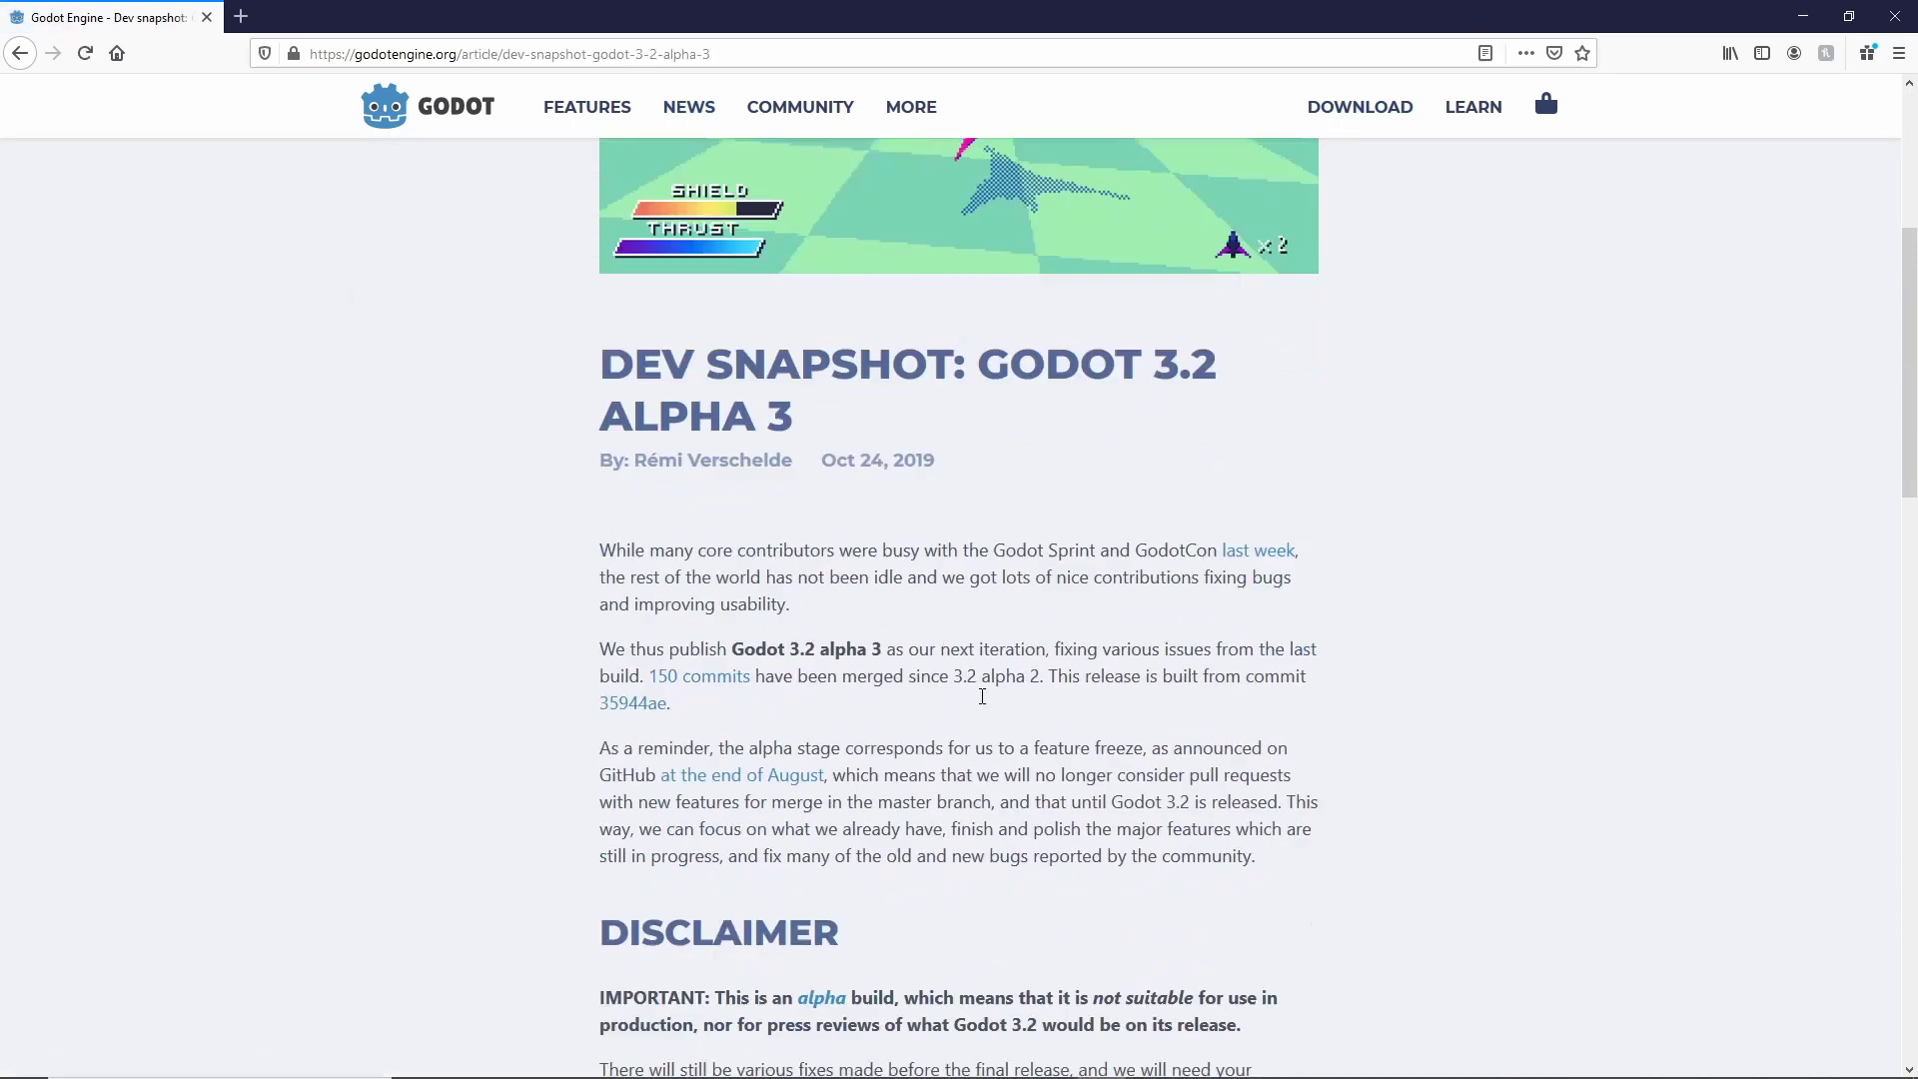
{"action": "scroll", "coordinate": [983, 699], "scroll_direction": "down", "scroll_amount": 5}
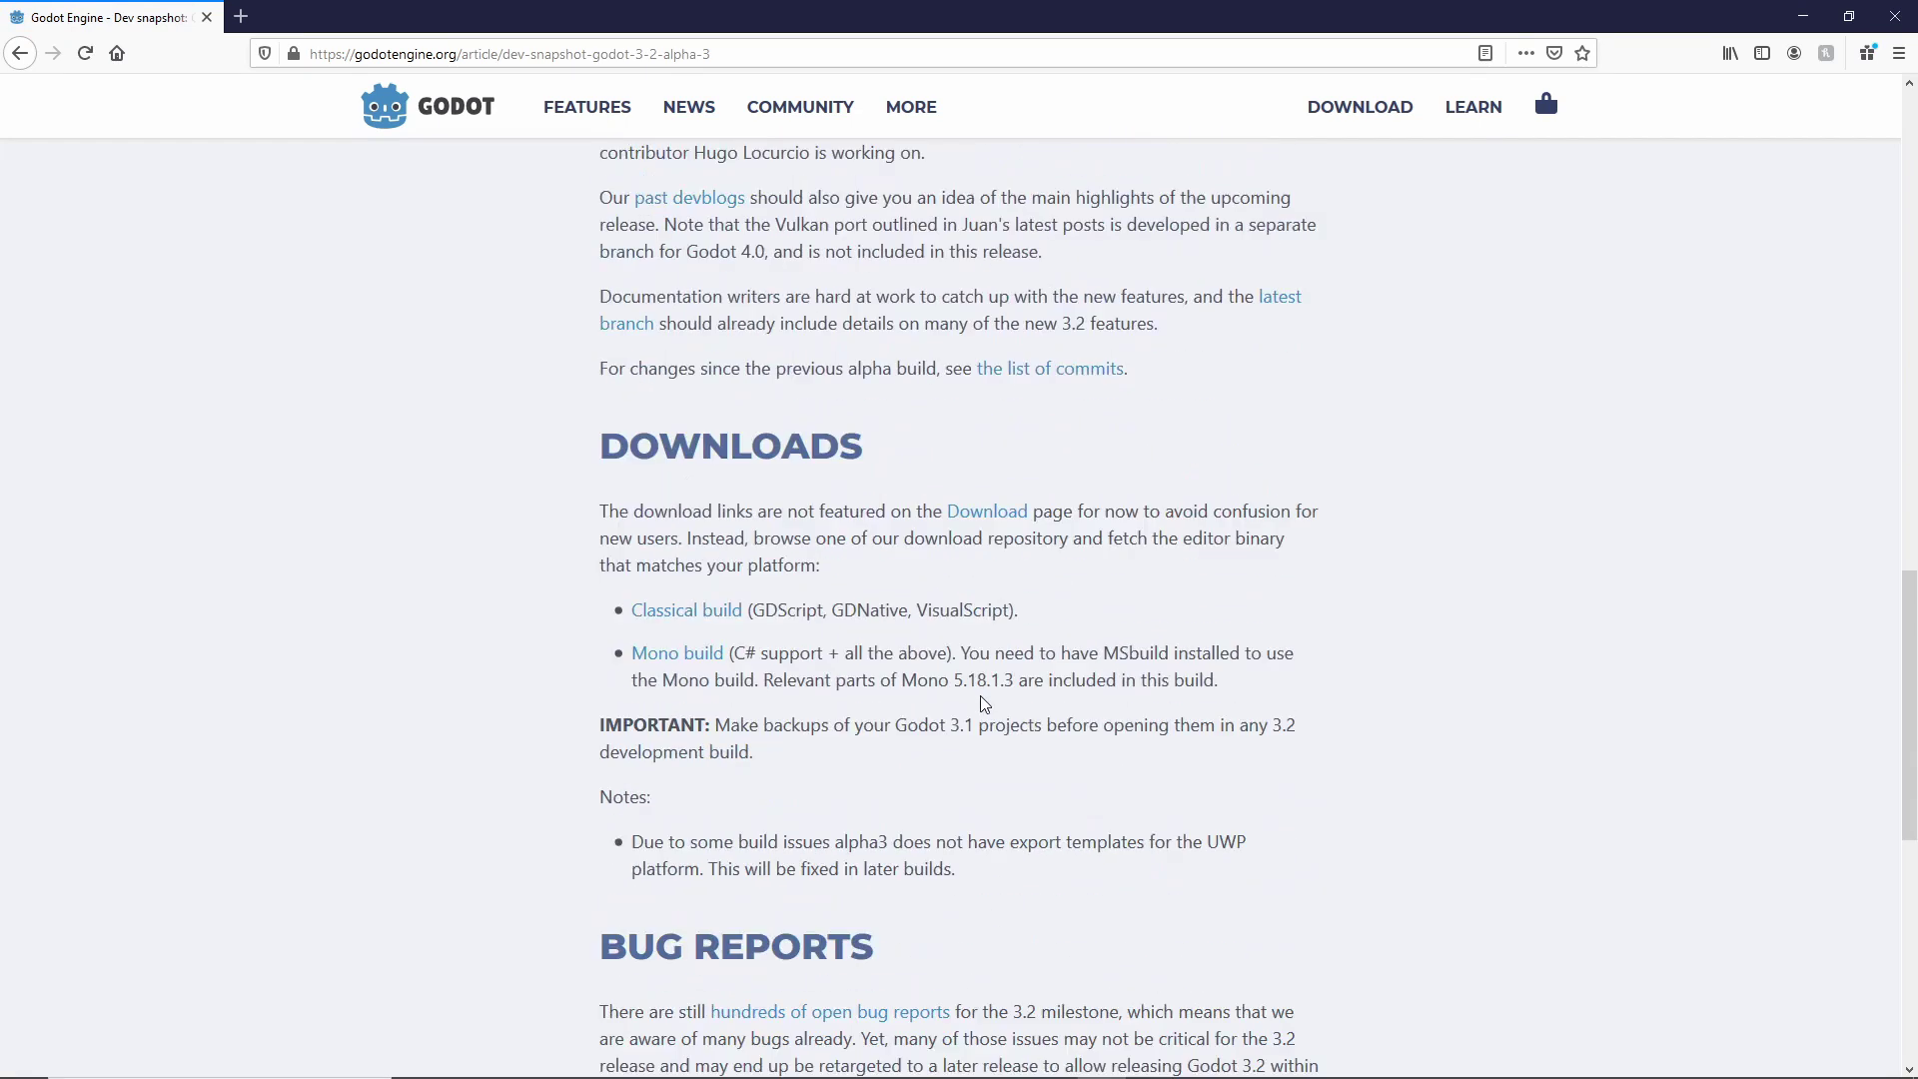
{"action": "left_click", "coordinate": [672, 512]}
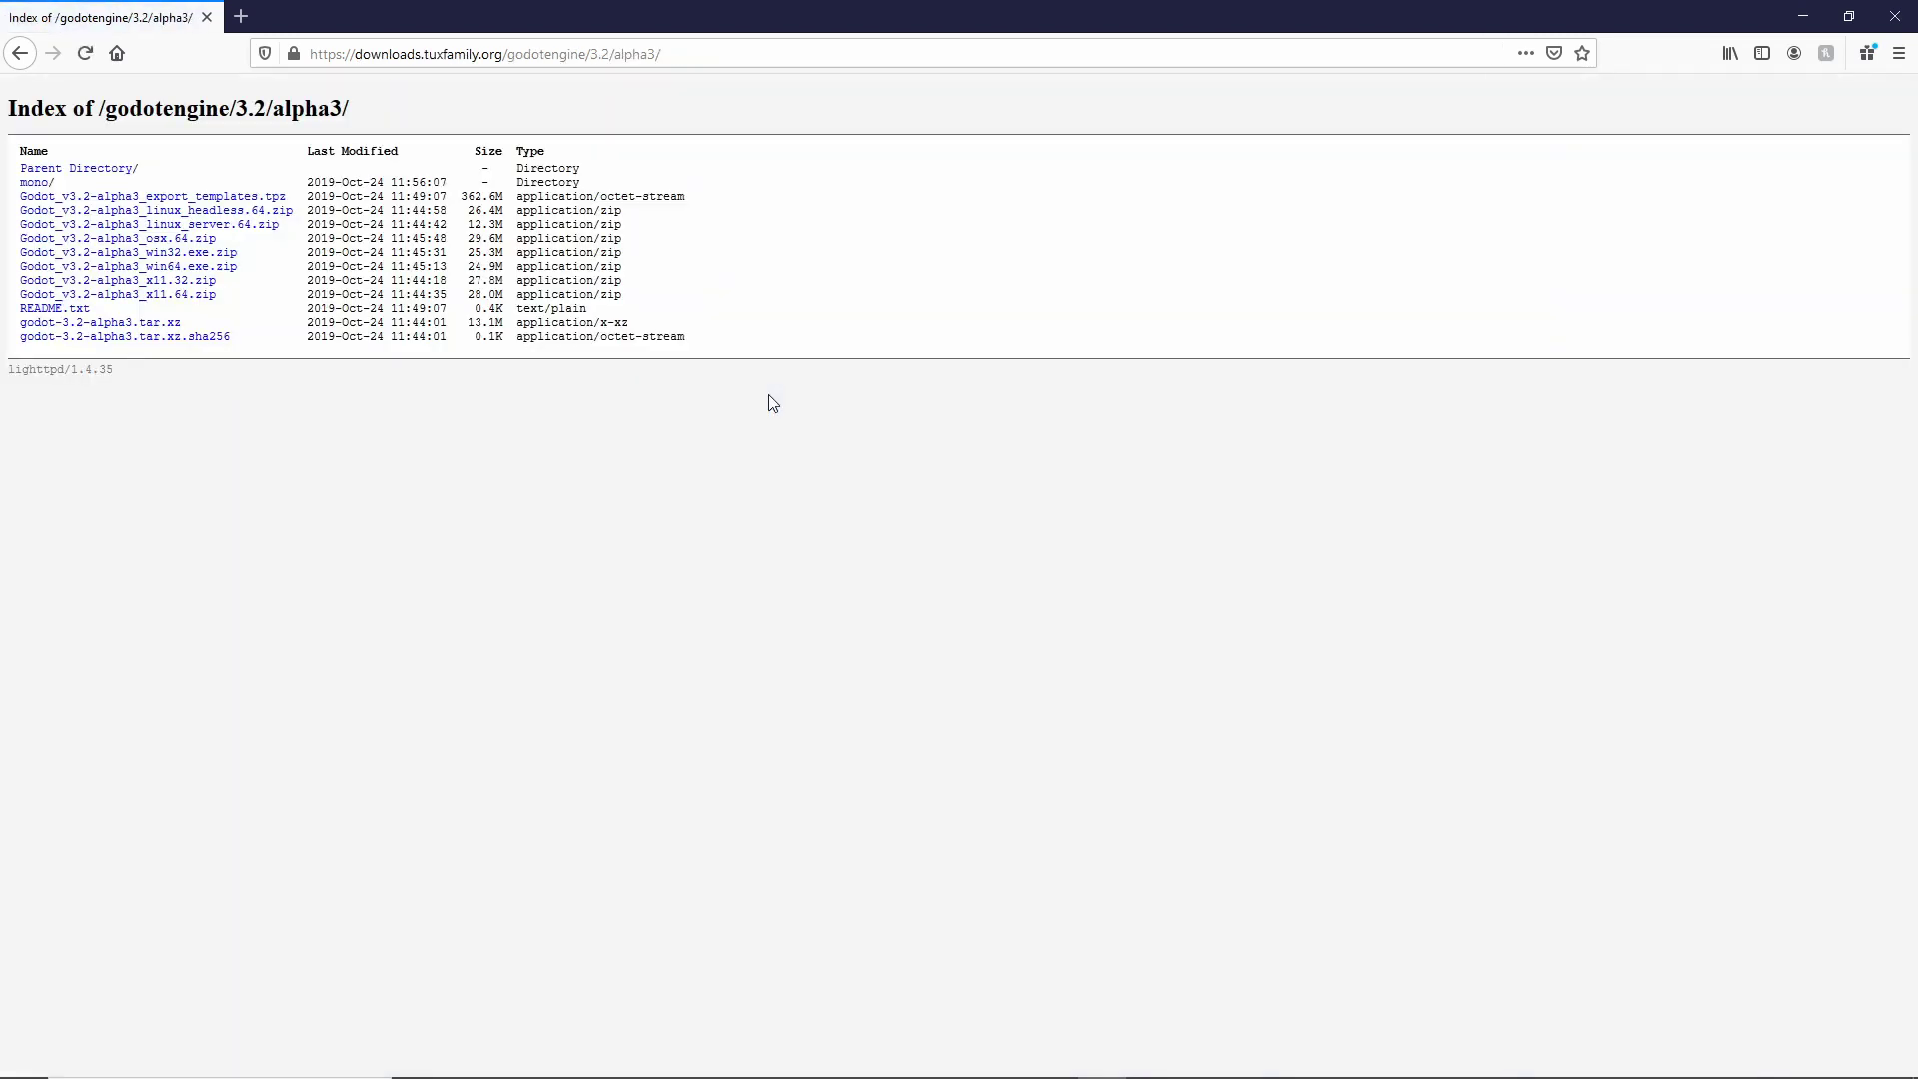
Download and save Godot_v3.2-alpha3_win64.exe.zip and Godot_v3.2-alpha3_export_templates.tpz.
{"action": "left_click", "coordinate": [160, 265]}
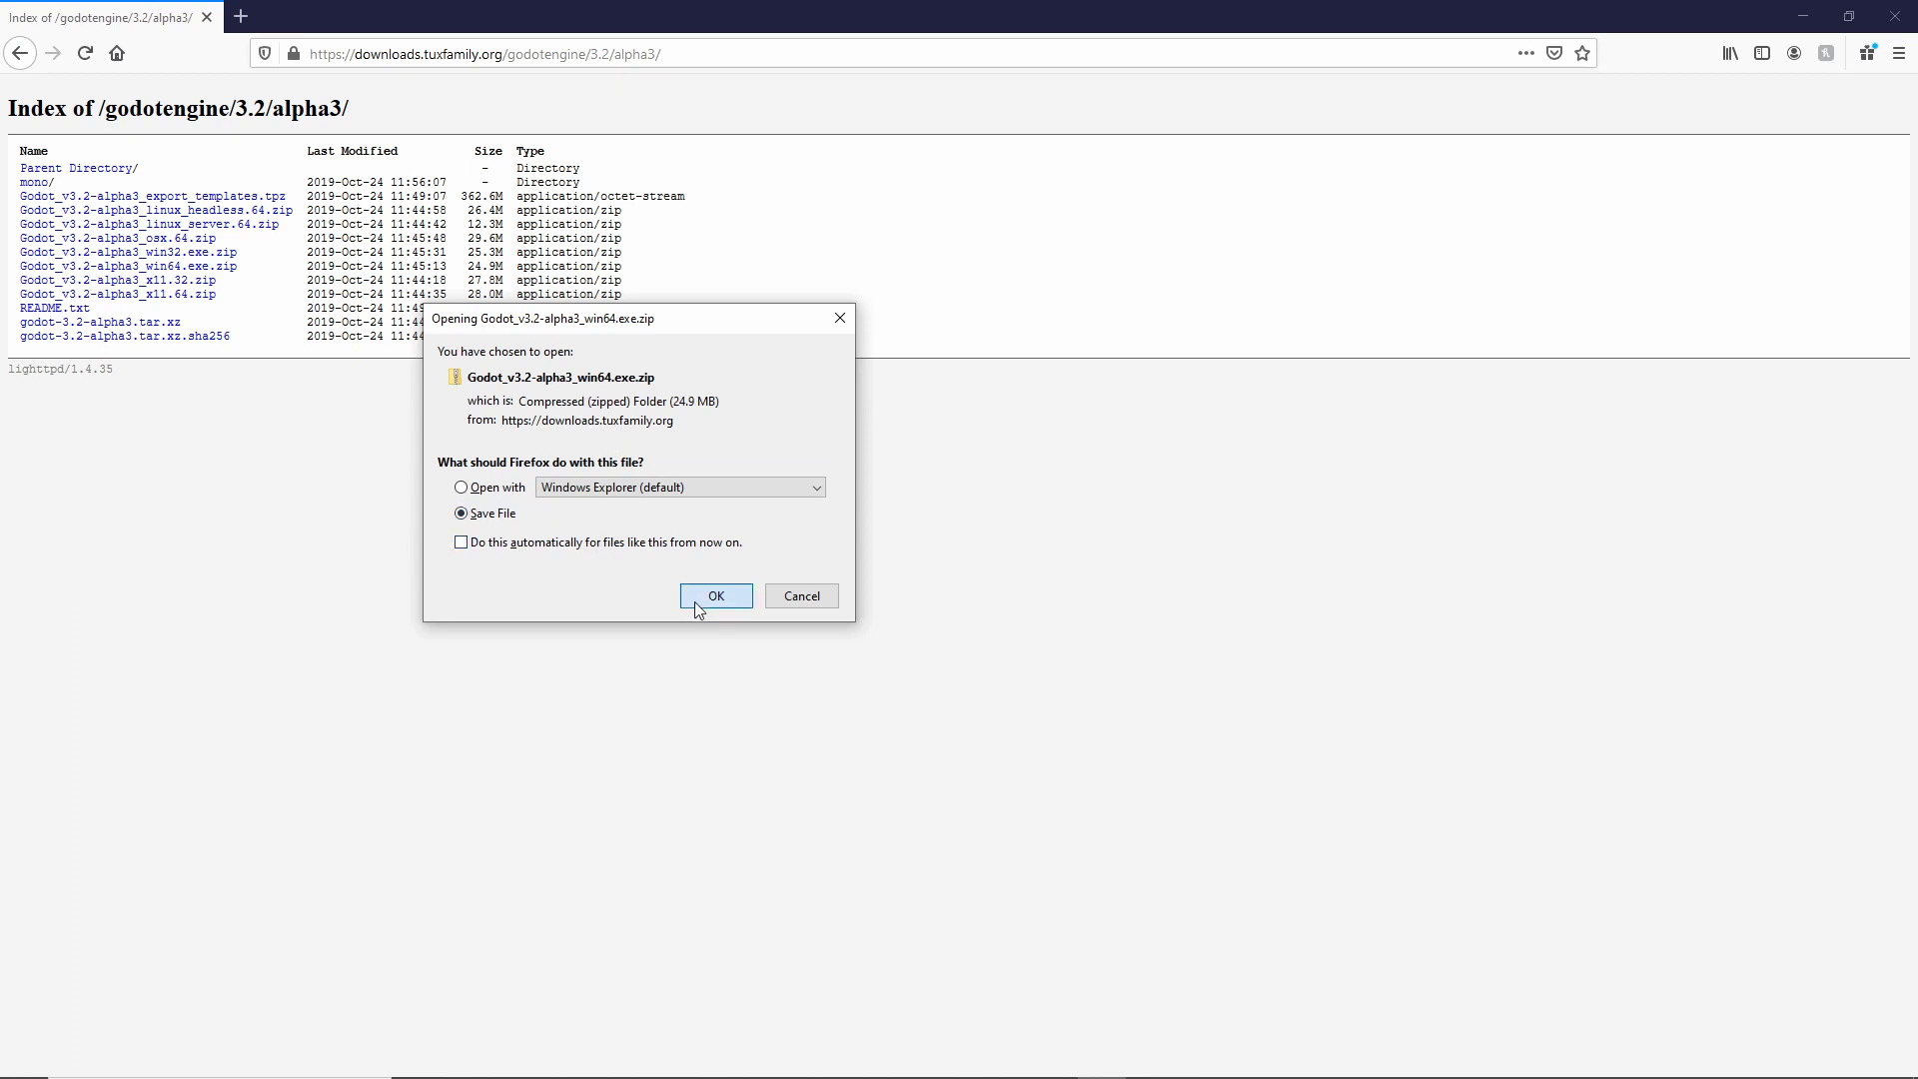
{"action": "left_click", "coordinate": [715, 595]}
{"action": "left_click", "coordinate": [163, 200]}
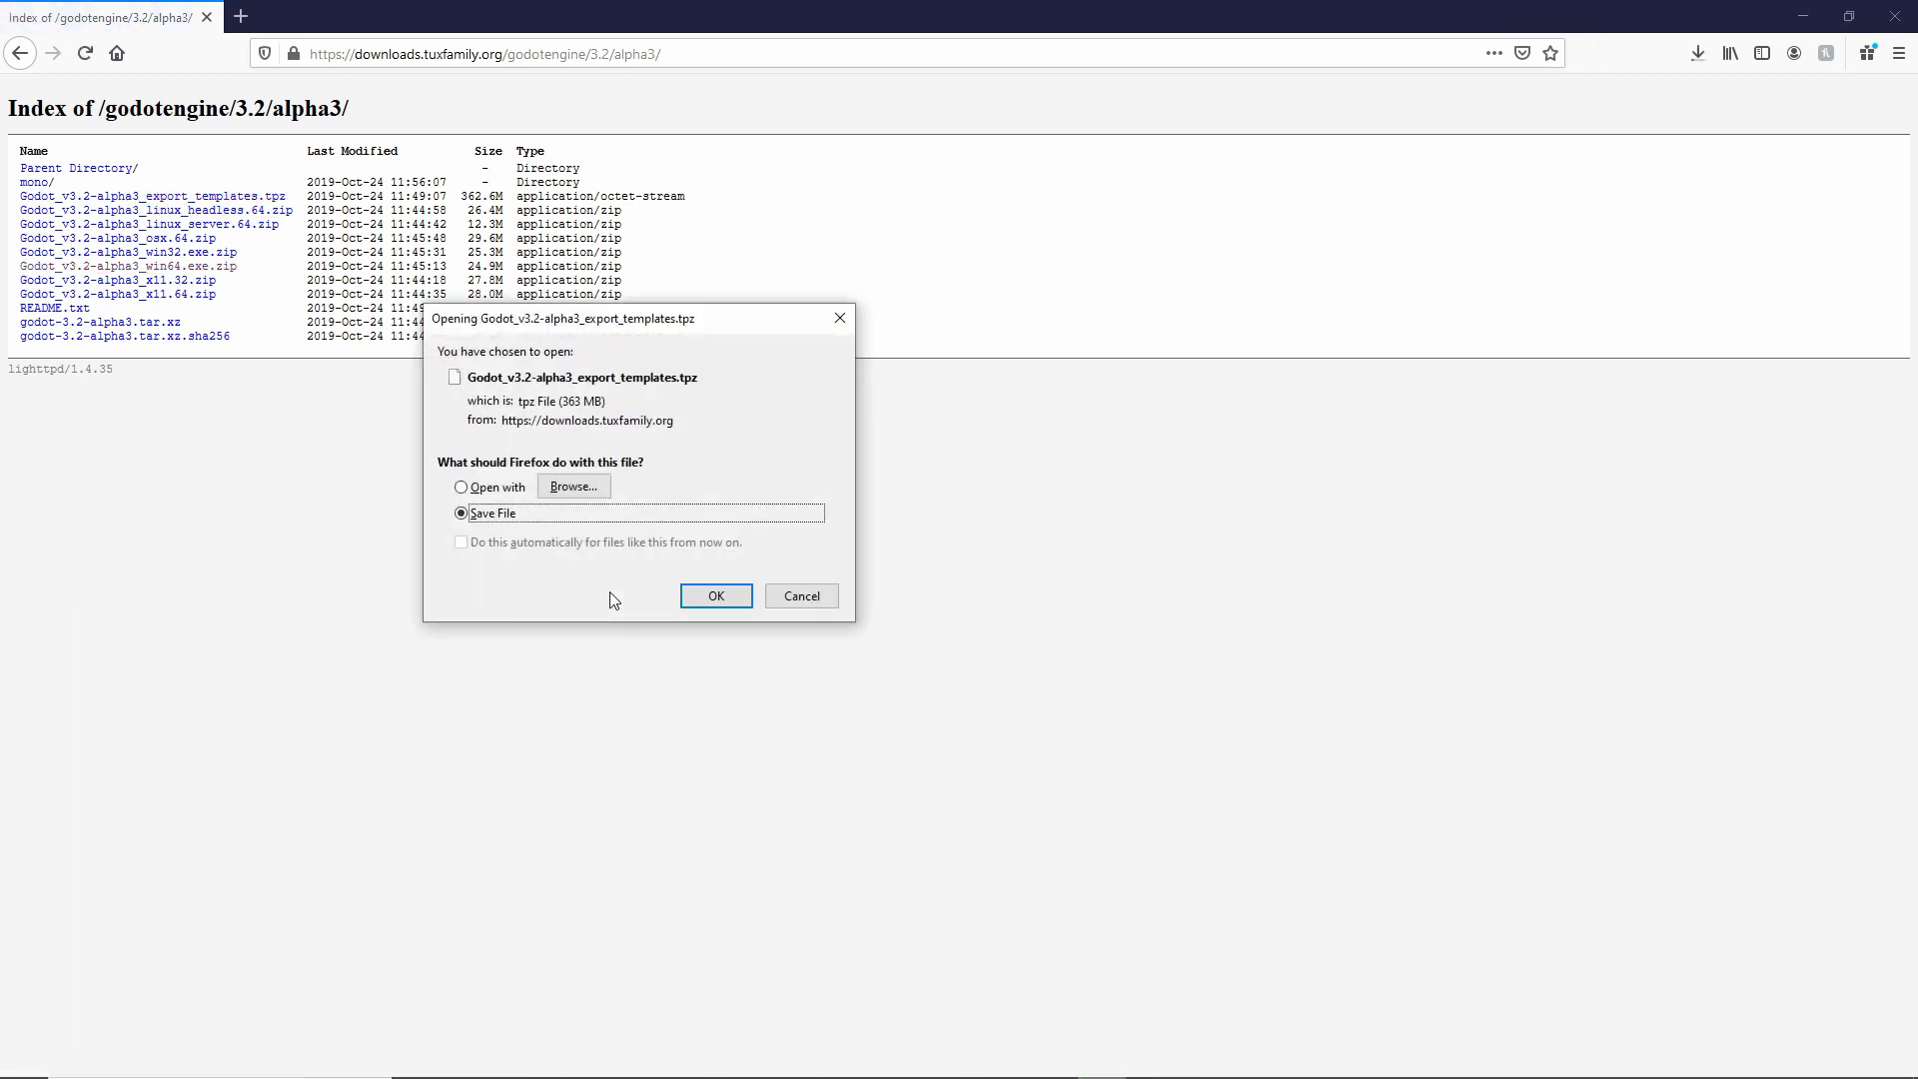
{"action": "left_click", "coordinate": [715, 595]}
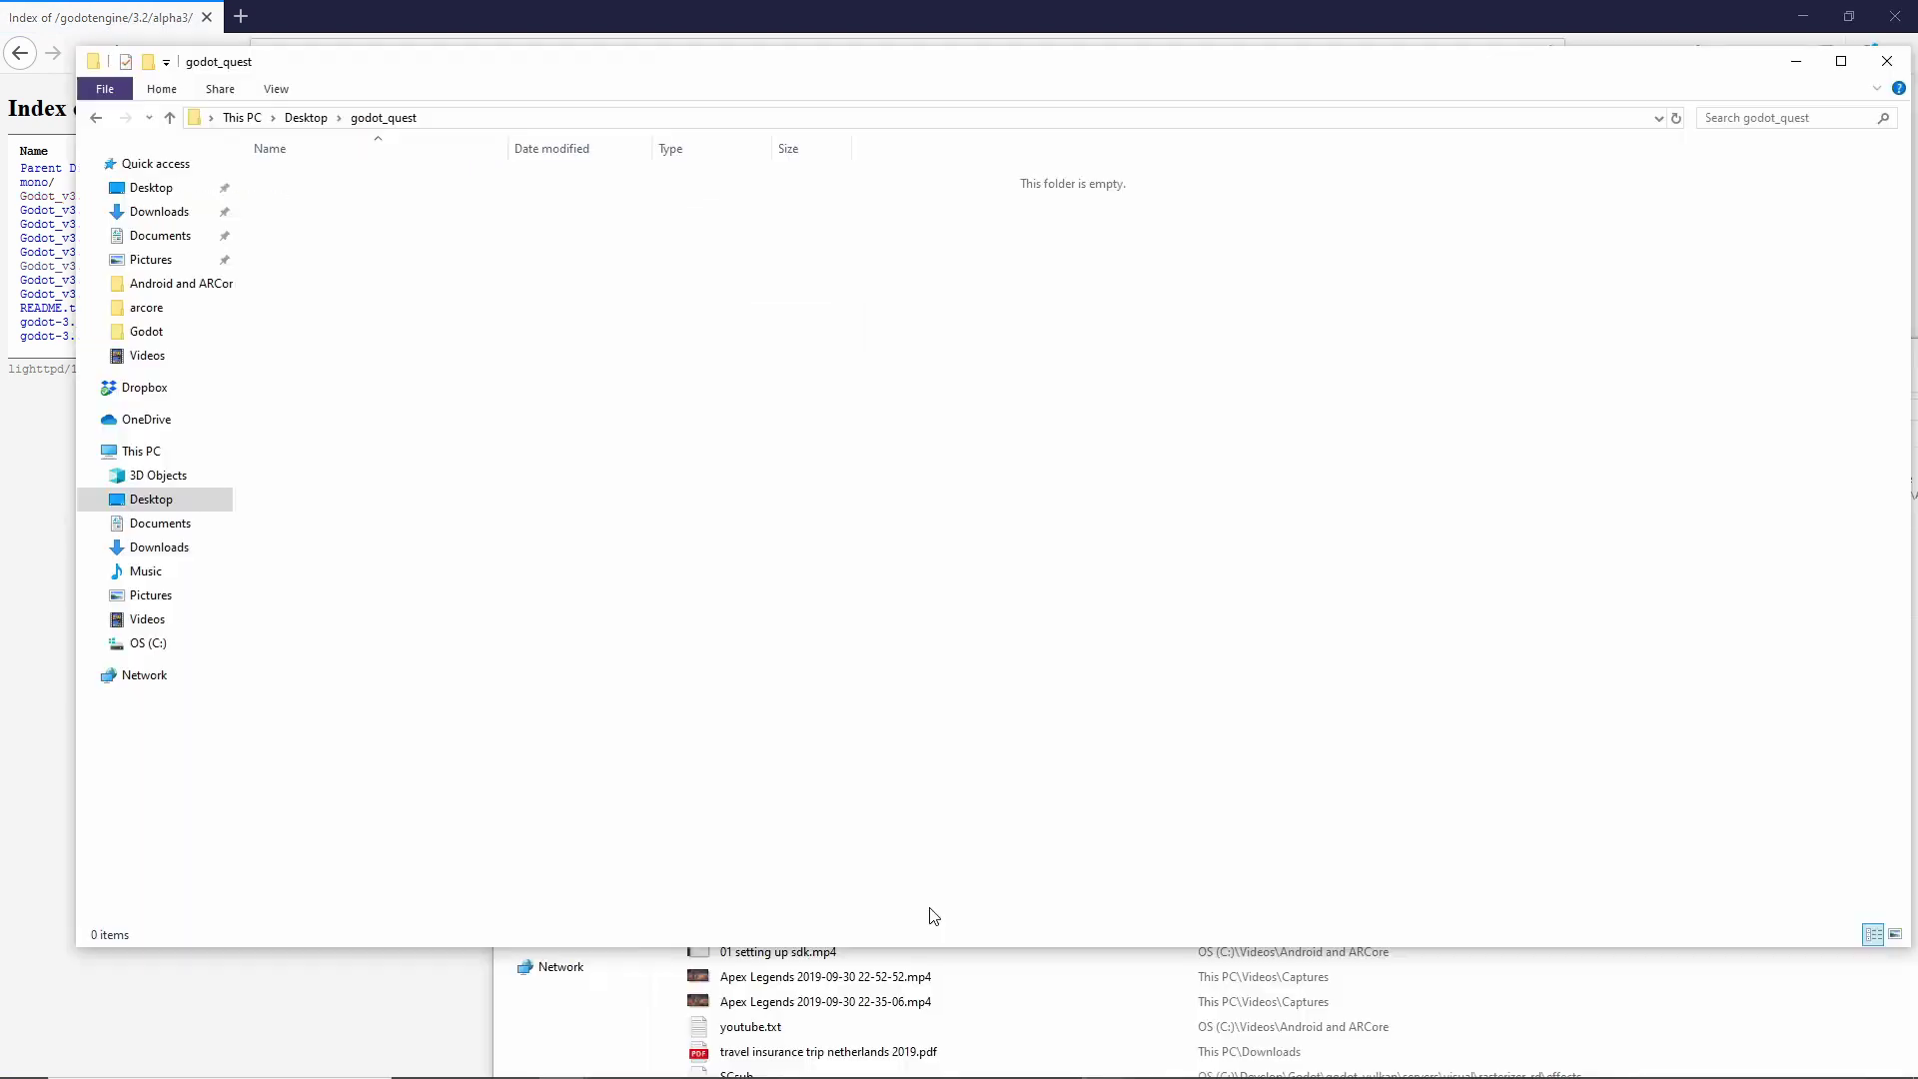
Place the downloaded win64 zip in the godot_quest folder and extract Godot_v3.2-alpha3_win64.exe from it there.
{"action": "left_click", "coordinate": [1040, 1014]}
{"action": "left_click_drag", "start_coordinate": [799, 651], "coordinate": [557, 256]}
{"action": "double_click", "coordinate": [425, 182]}
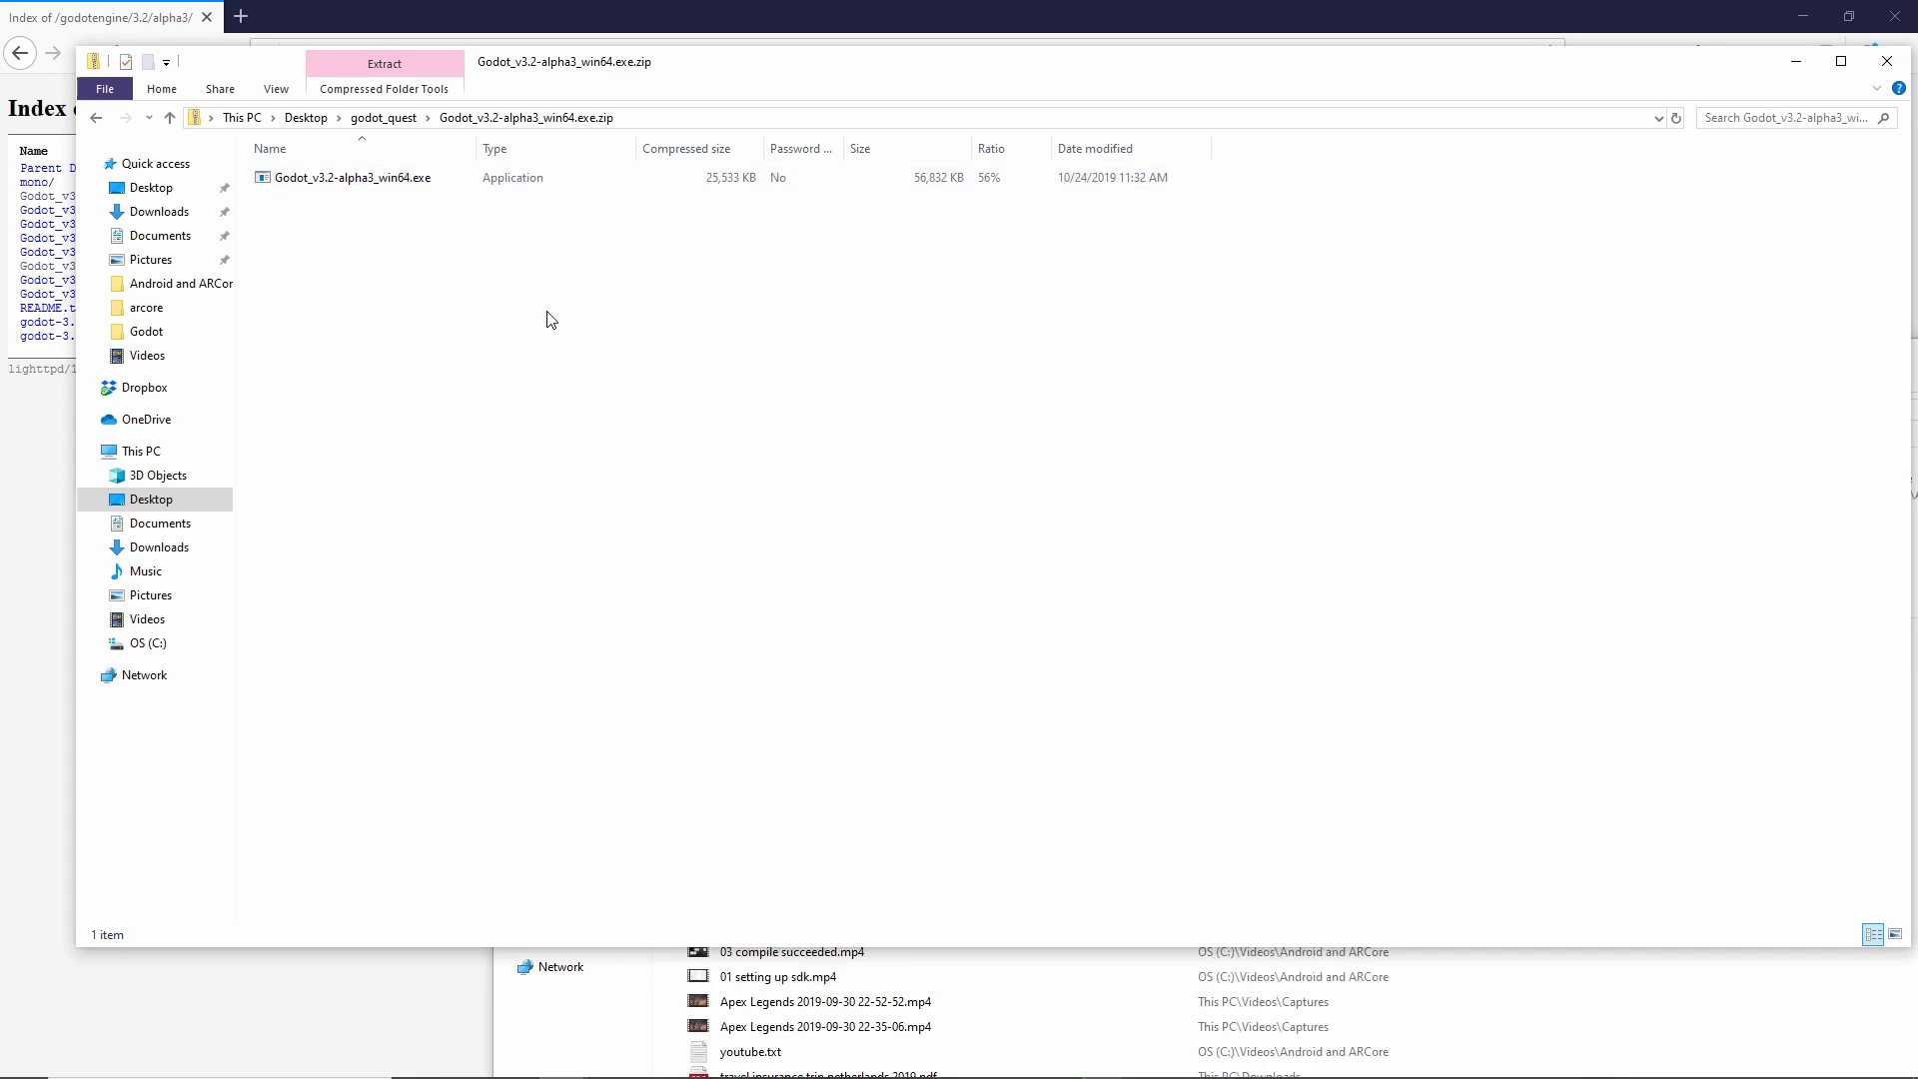
{"action": "left_click", "coordinate": [399, 177]}
{"action": "left_click_drag", "start_coordinate": [399, 180], "coordinate": [437, 343]}
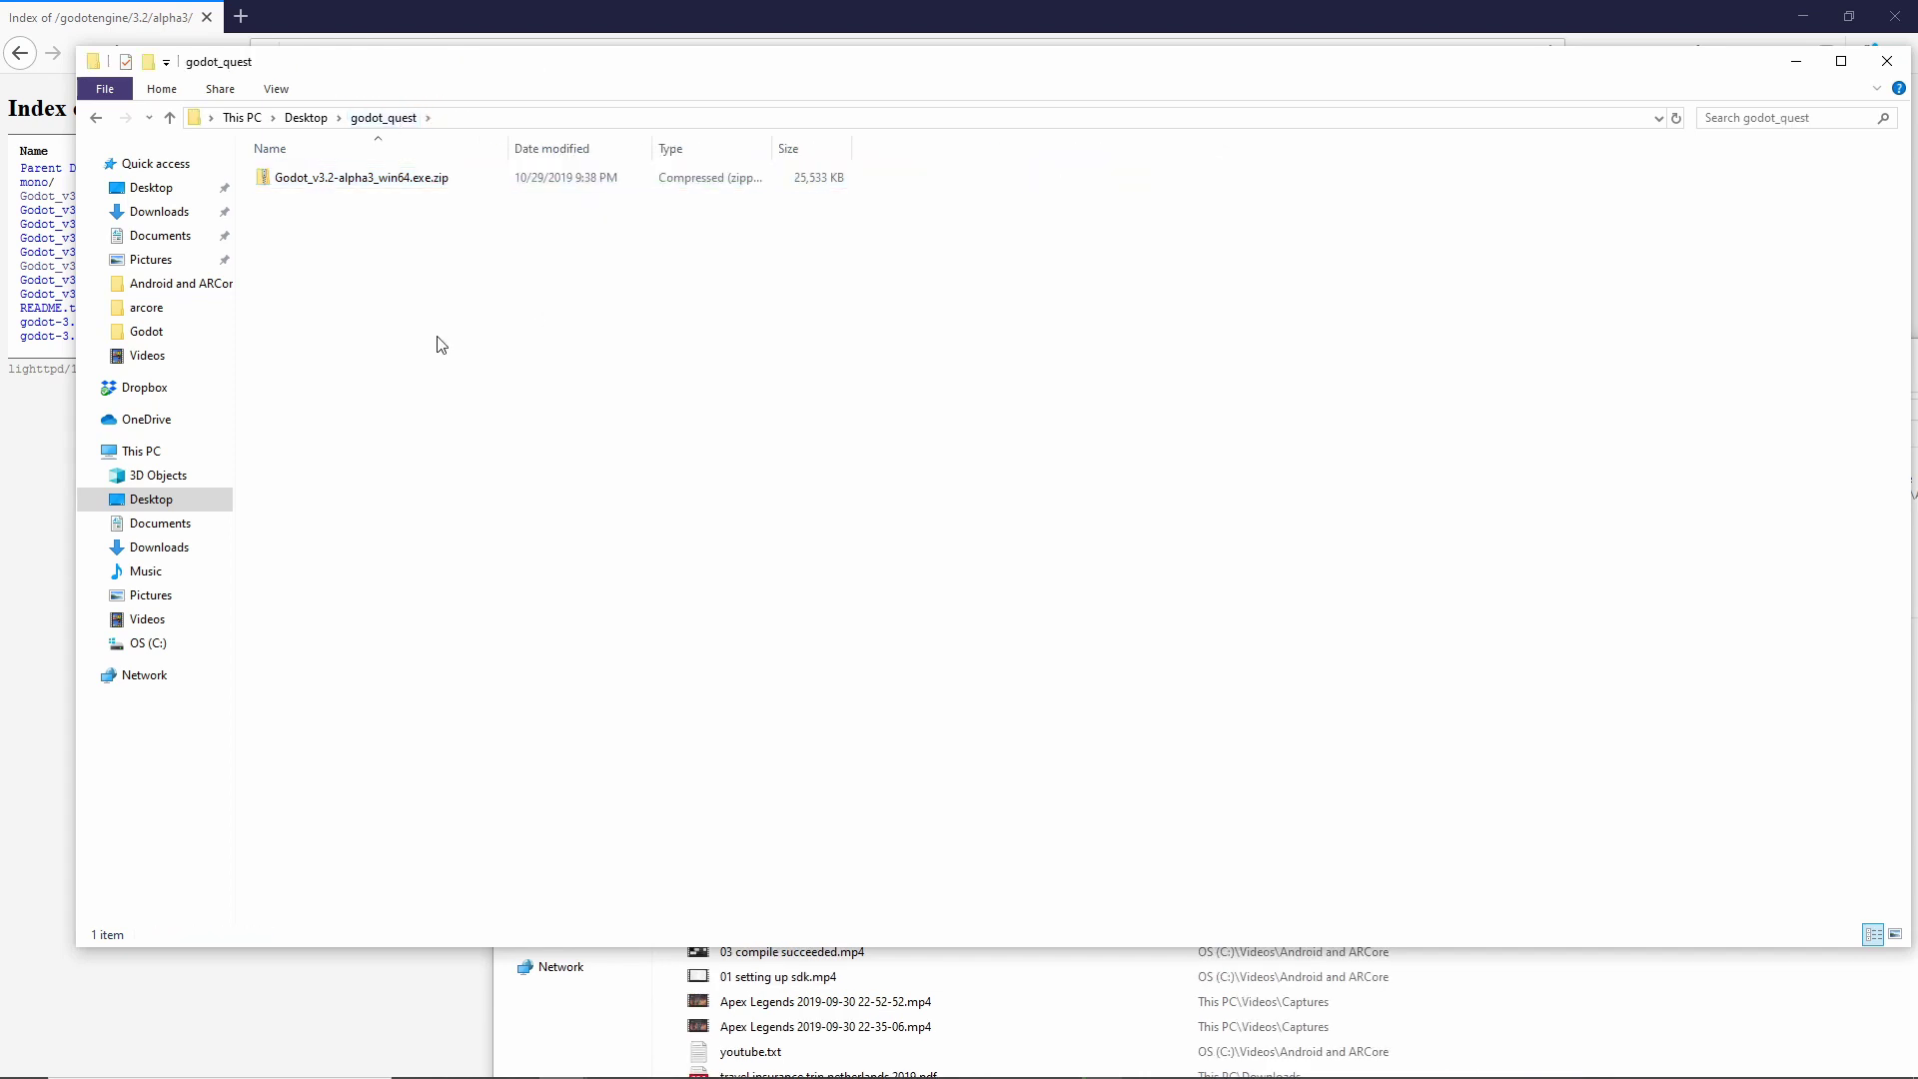
Delete Godot_v3.2-alpha3_win64.exe.zip from the godot_quest folder.
{"action": "left_click", "coordinate": [412, 183]}
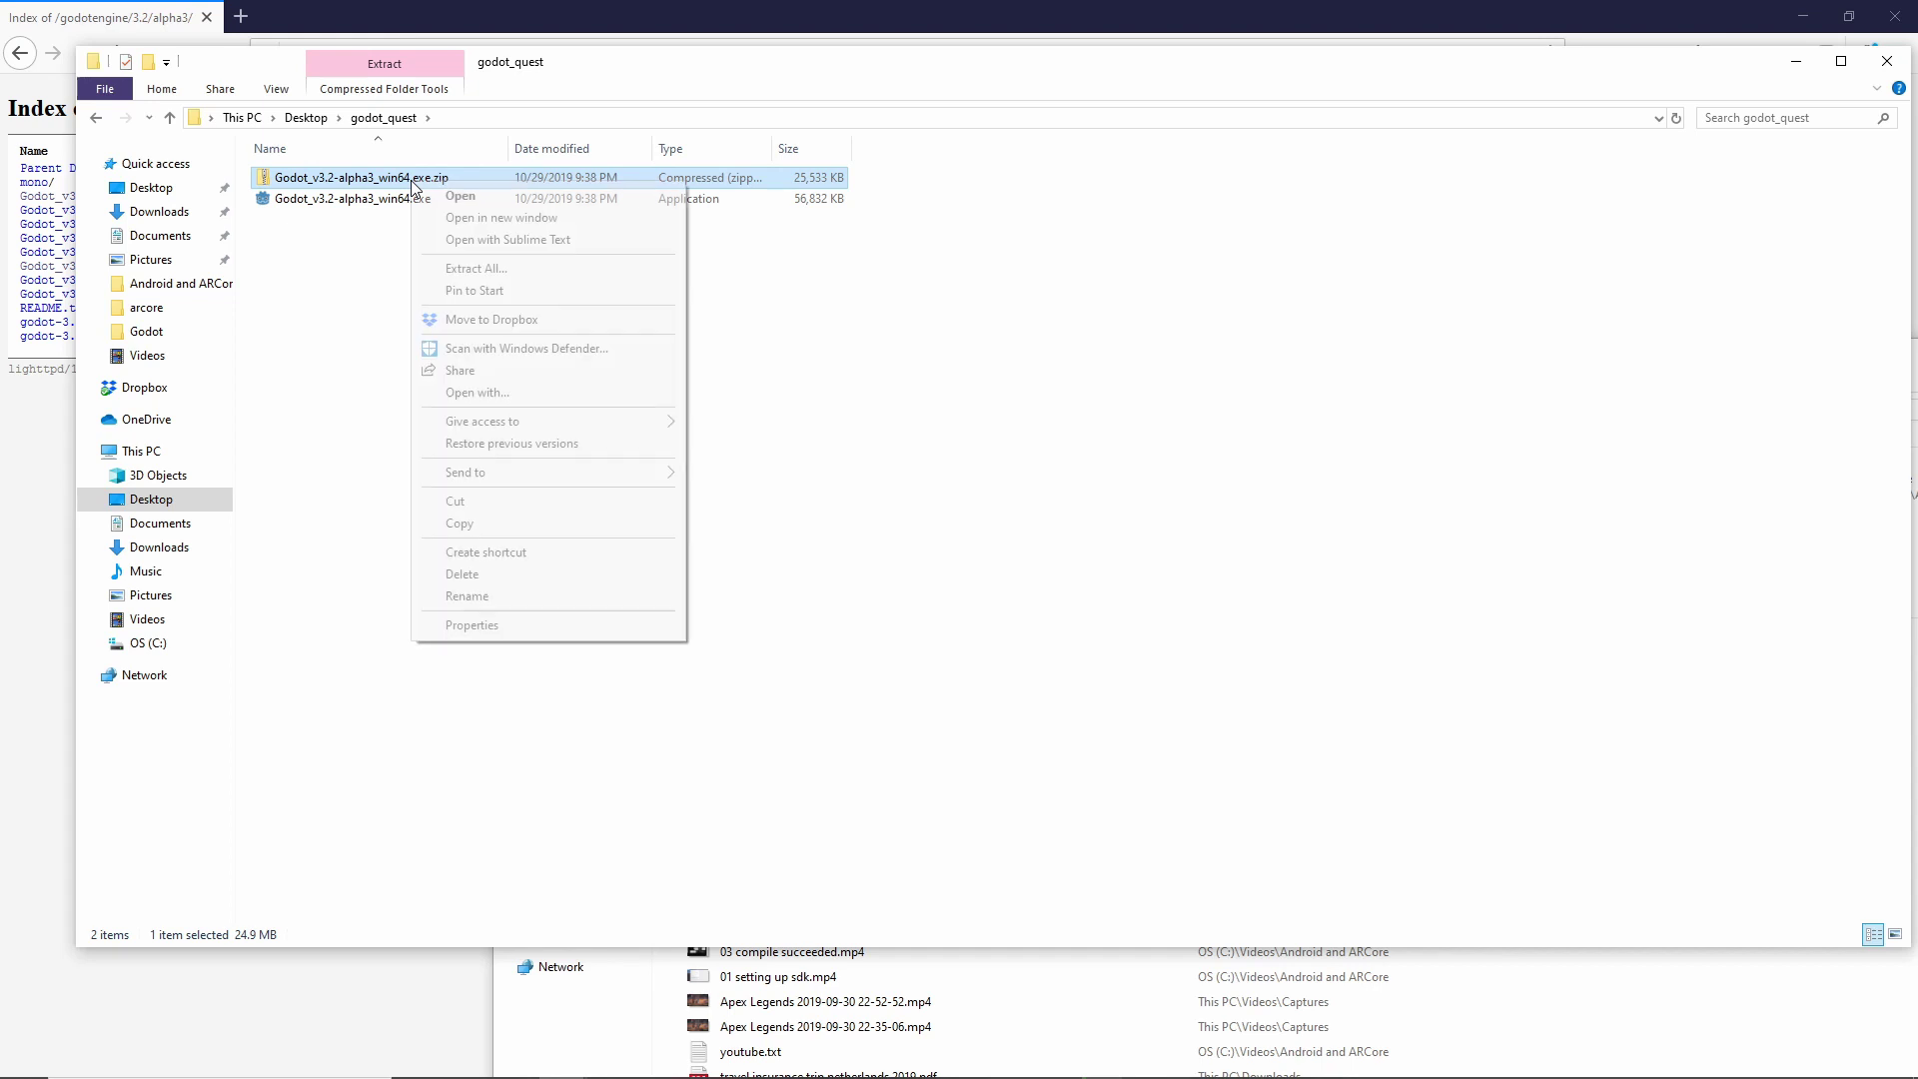
{"action": "right_click", "coordinate": [412, 183]}
{"action": "left_click", "coordinate": [449, 560]}
{"action": "key", "text": "ctrl+w"}
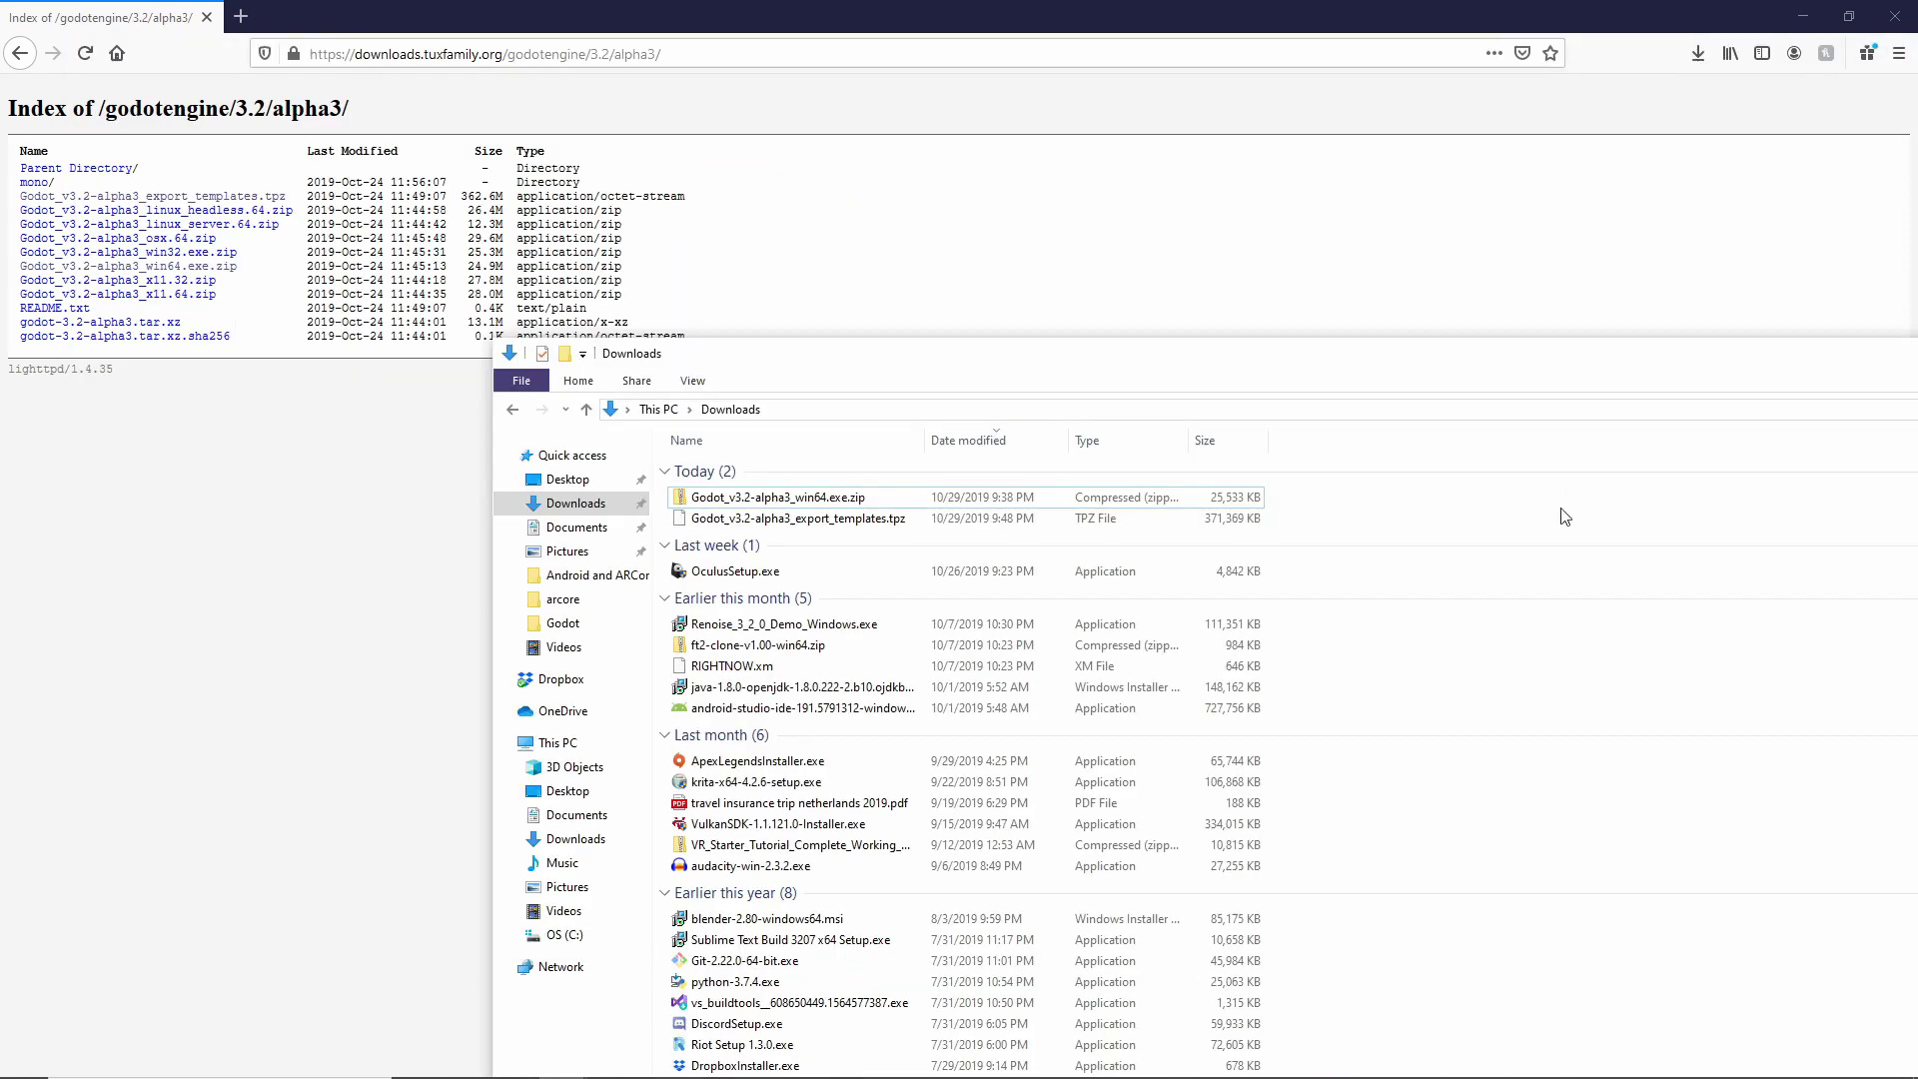
Move Godot_v3.2-alpha3_export_templates.tpz from Downloads into the godot_quest folder.
{"action": "left_click_drag", "start_coordinate": [958, 521], "coordinate": [869, 518]}
{"action": "key", "text": "alt+Tab"}
{"action": "key", "text": "alt+Tab"}
{"action": "key", "text": "alt+Tab"}
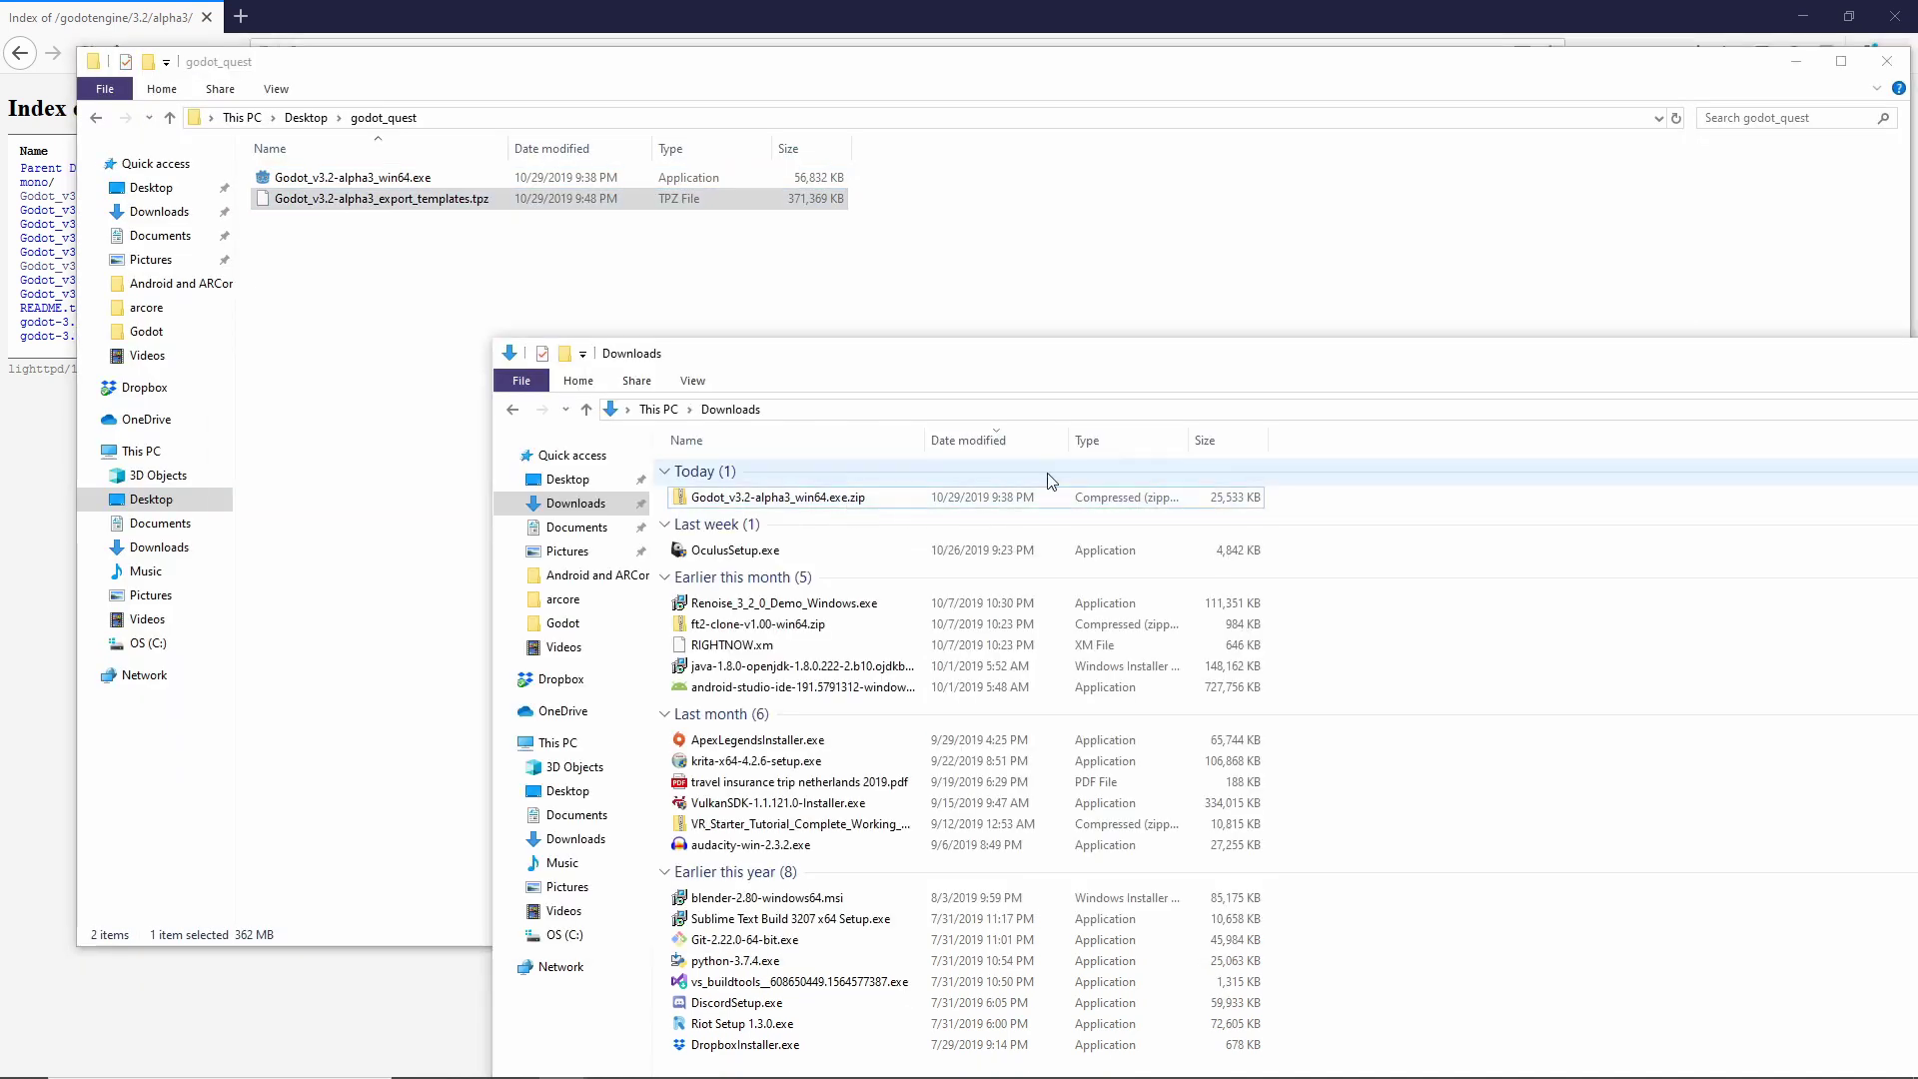
Start a new project in the Godot Project Manager and set its path to the godot_quest folder on the Desktop.
{"action": "left_click", "coordinate": [1420, 423]}
{"action": "left_click", "coordinate": [1138, 489]}
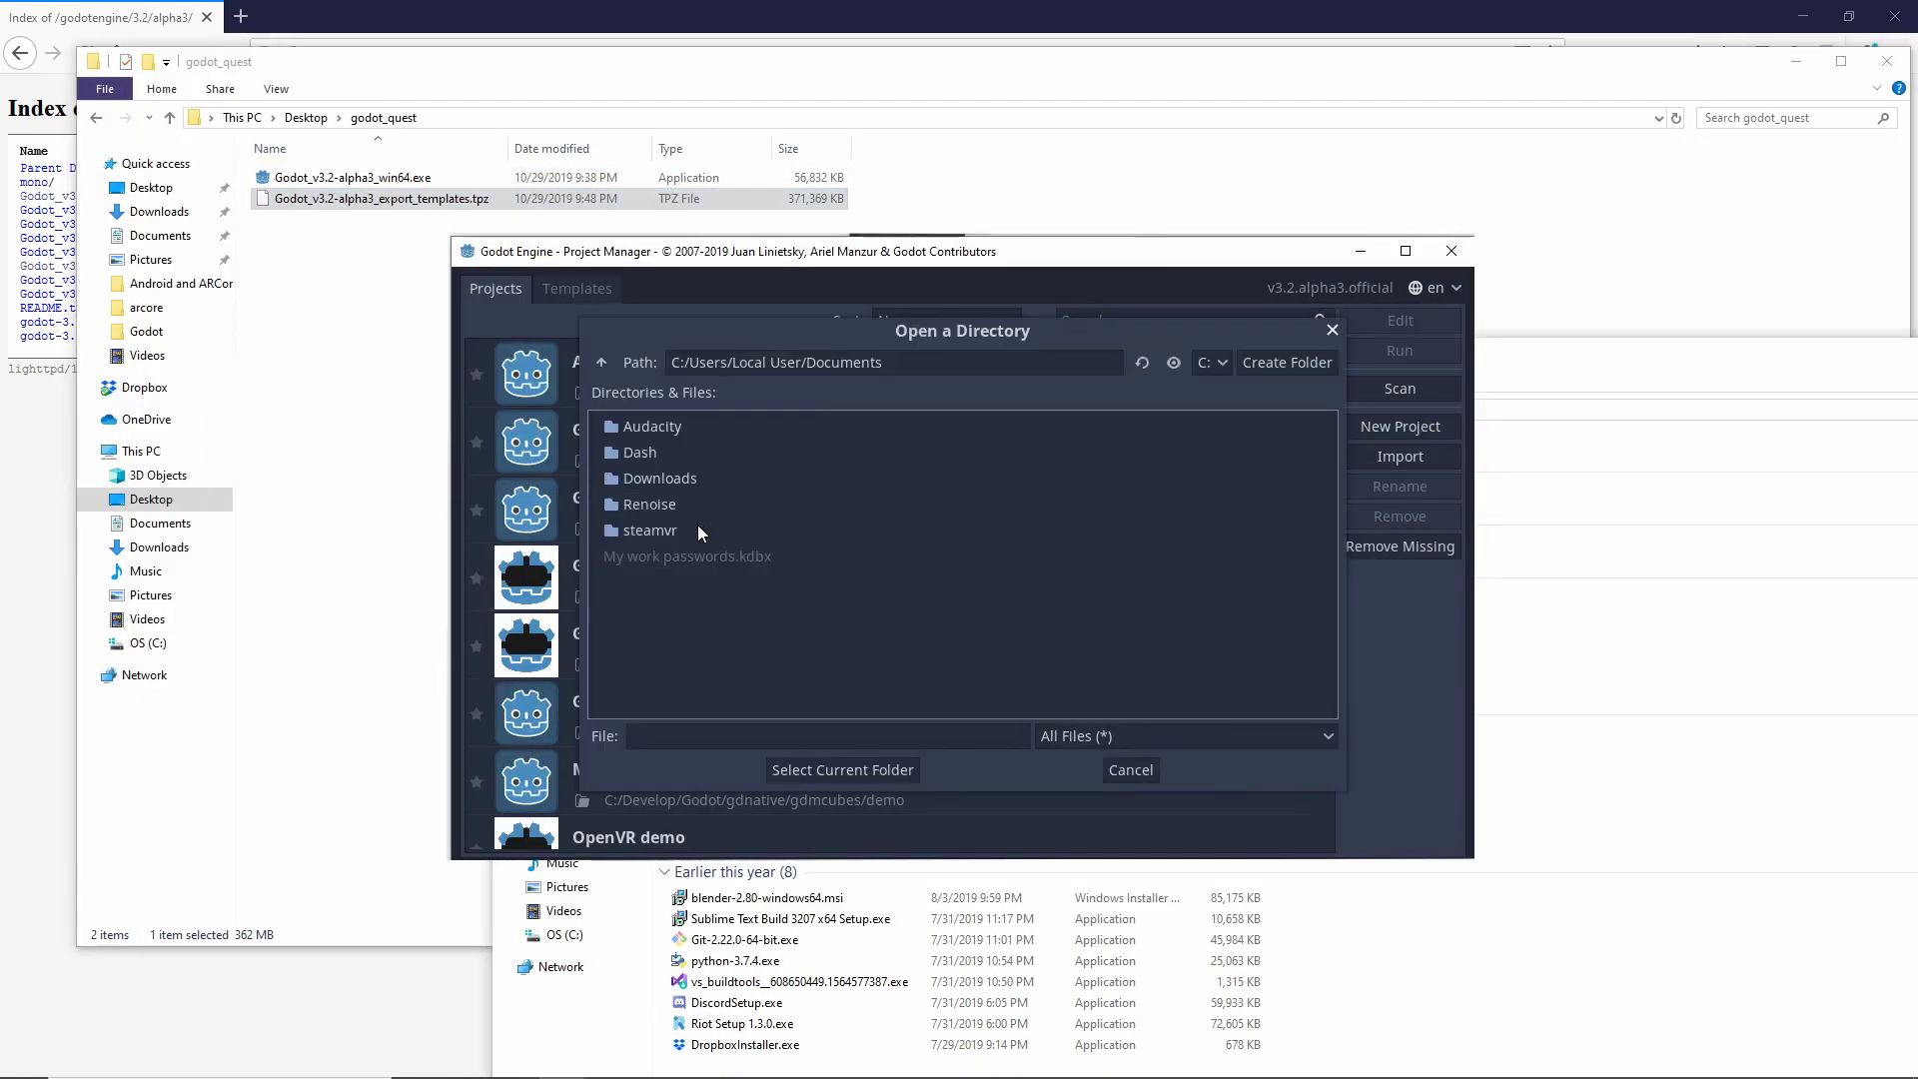
{"action": "left_click", "coordinate": [601, 362]}
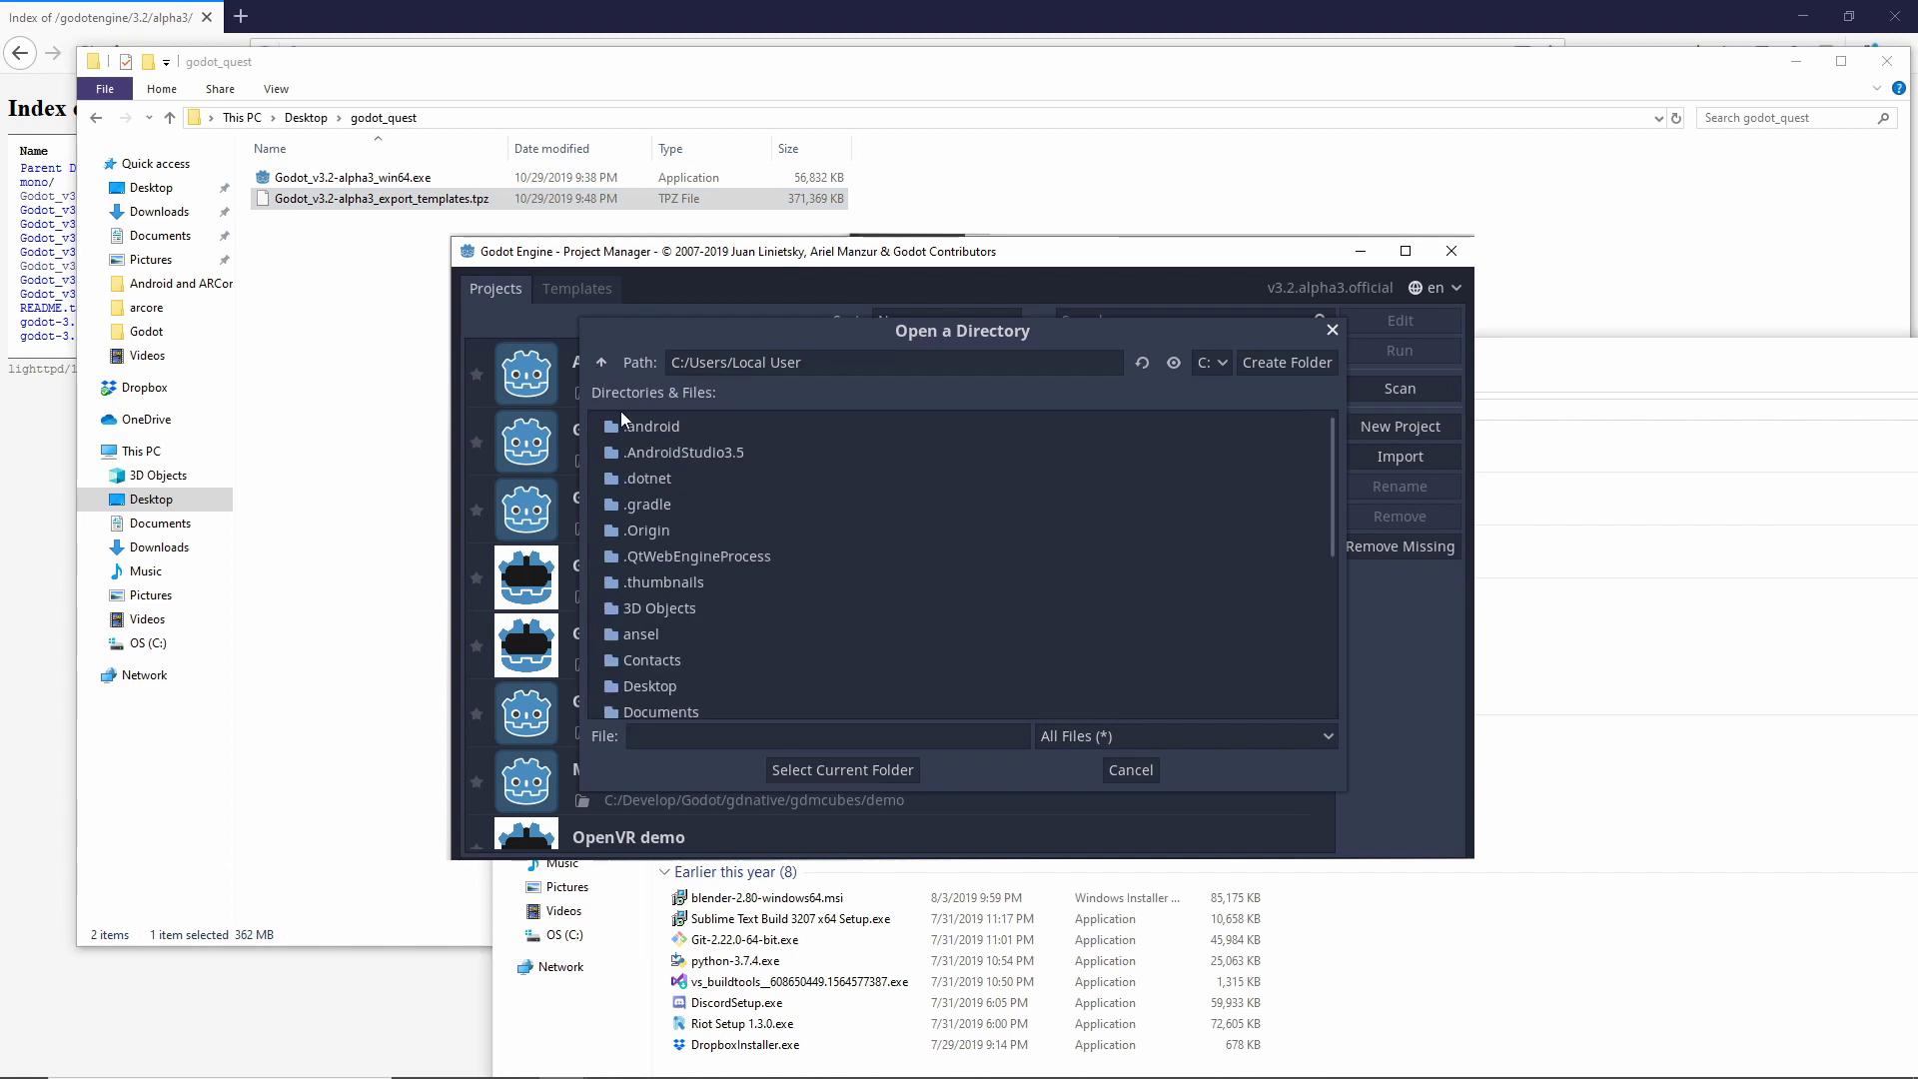
{"action": "double_click", "coordinate": [680, 425]}
{"action": "double_click", "coordinate": [686, 427]}
{"action": "left_click", "coordinate": [842, 769]}
Name the project TestQuest, choose the OpenGL ES 2.0 renderer and create the project in its own folder.
{"action": "key", "text": "BackSpace"}
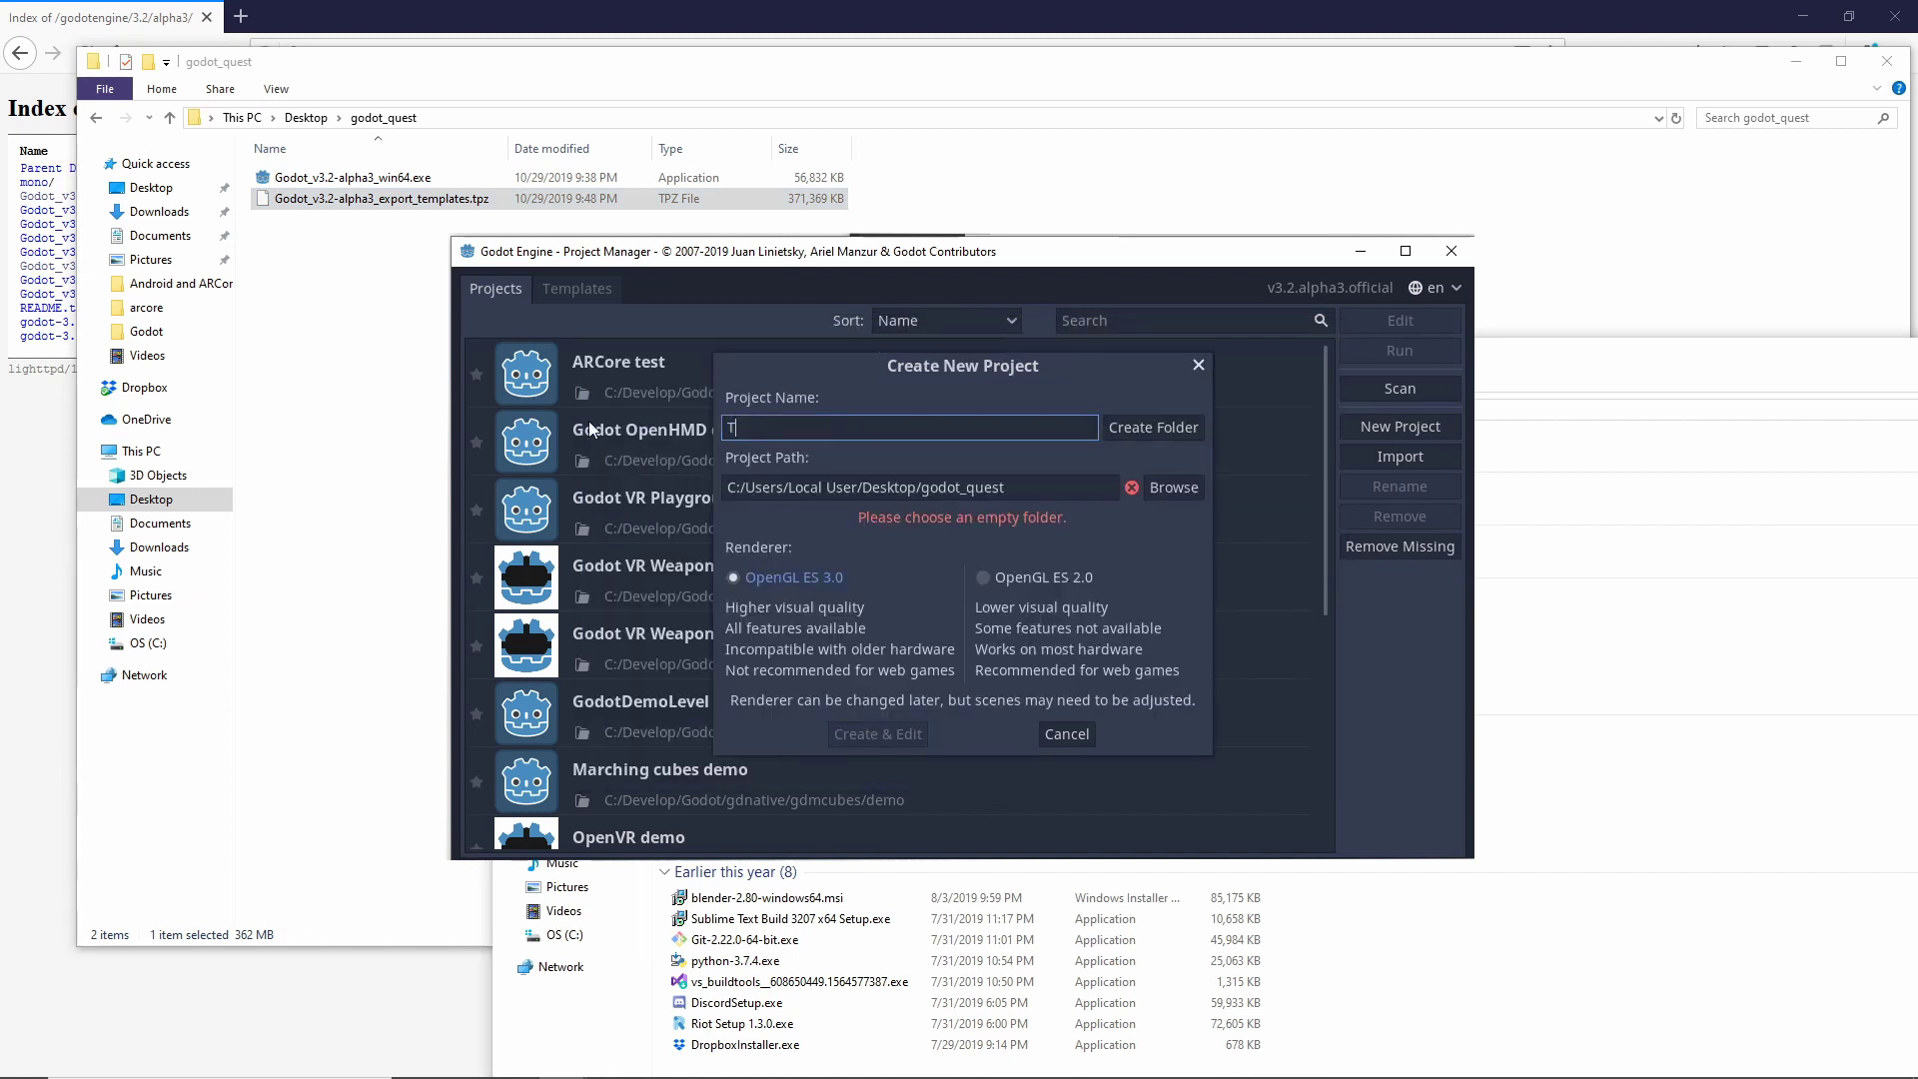
{"action": "type", "text": "TestQuest"}
{"action": "left_click", "coordinate": [987, 571]}
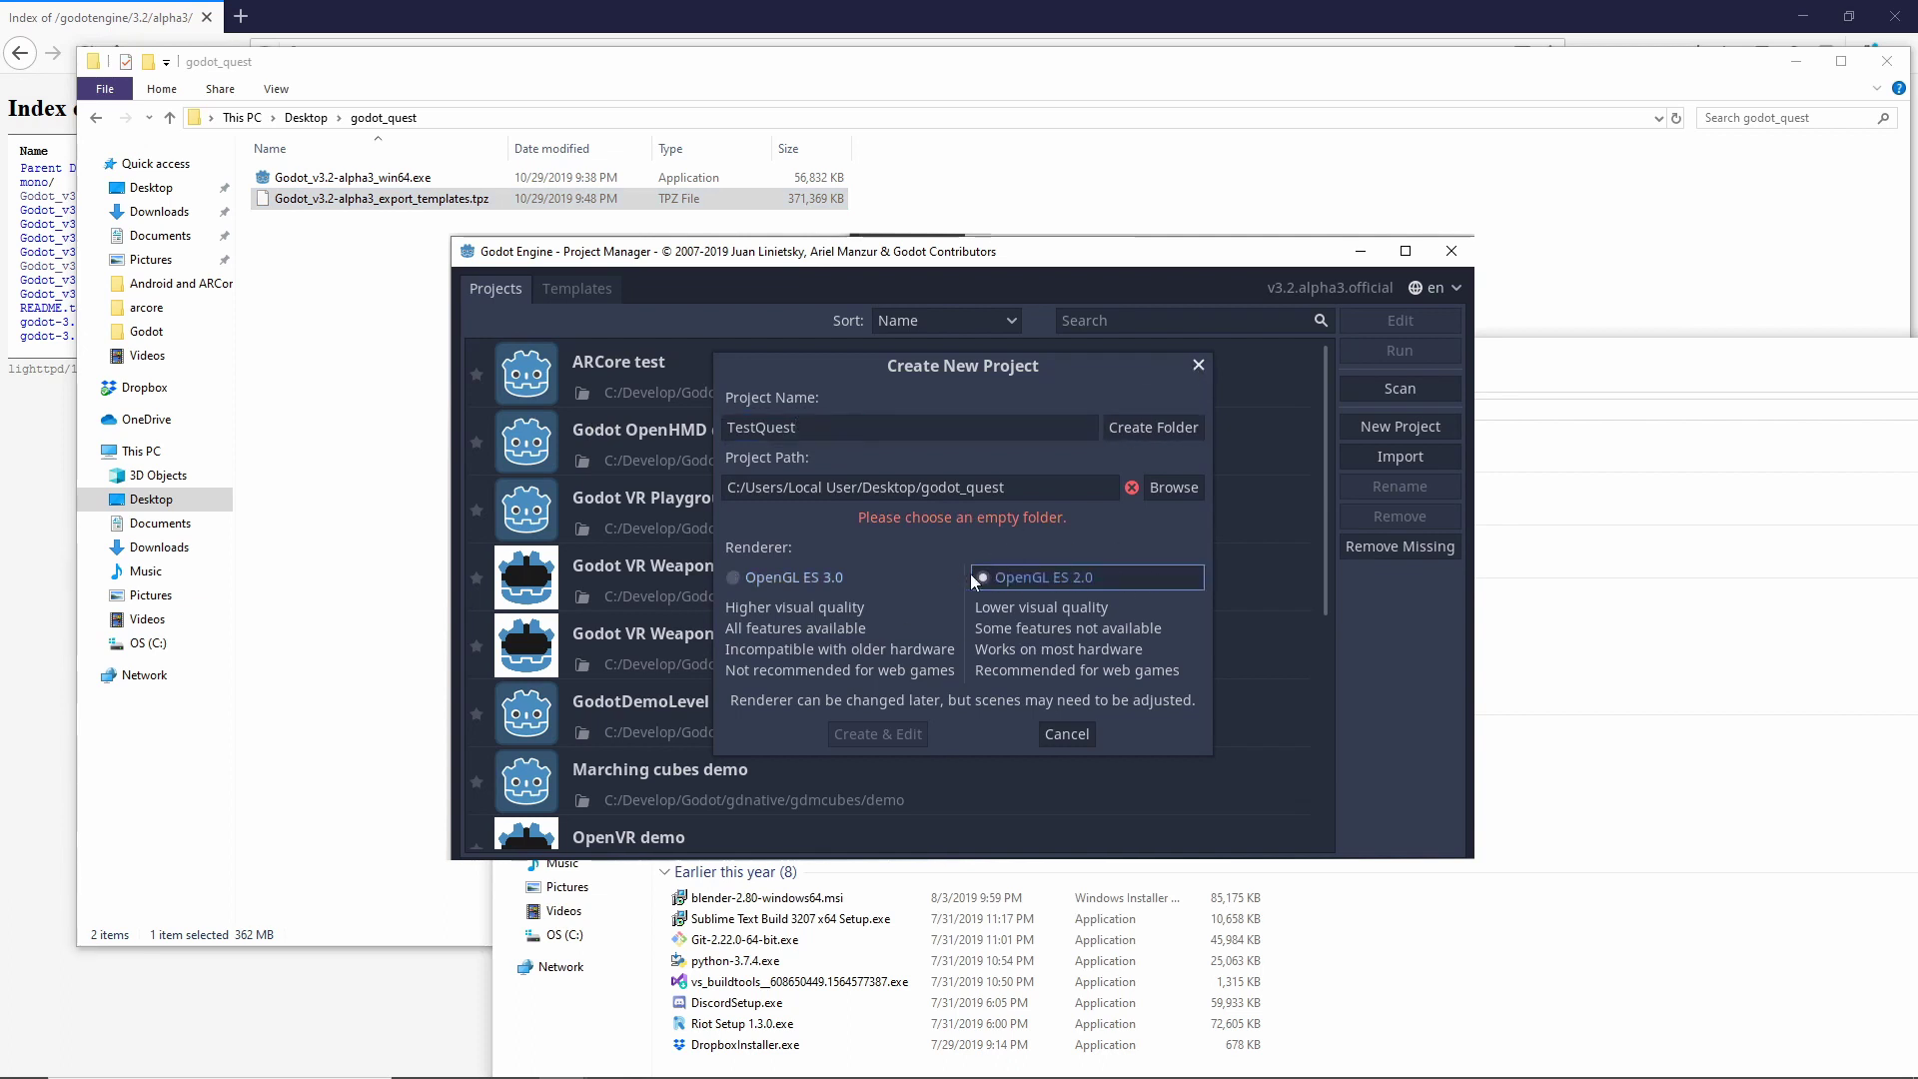
{"action": "left_click", "coordinate": [1148, 425]}
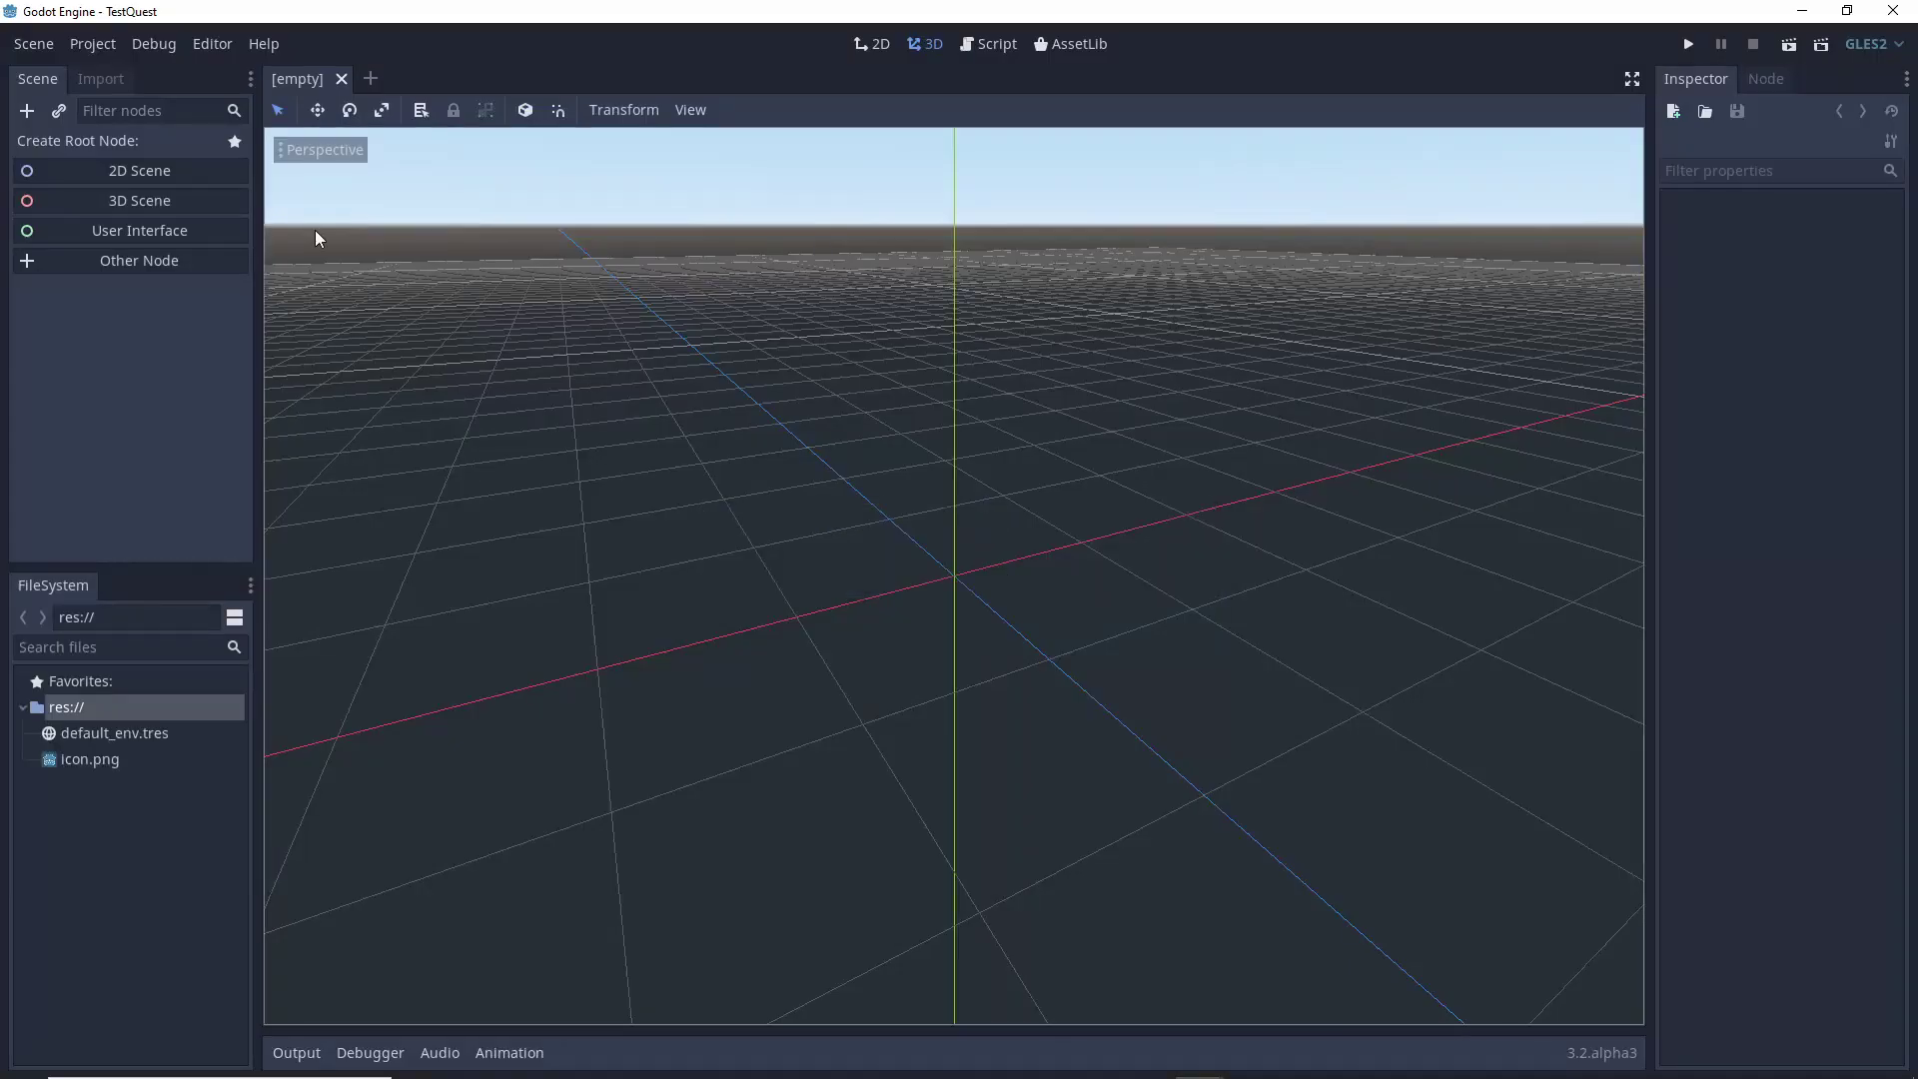
Create a 3D scene with a Spatial root node and open the asset library to search it.
{"action": "left_click", "coordinate": [202, 196]}
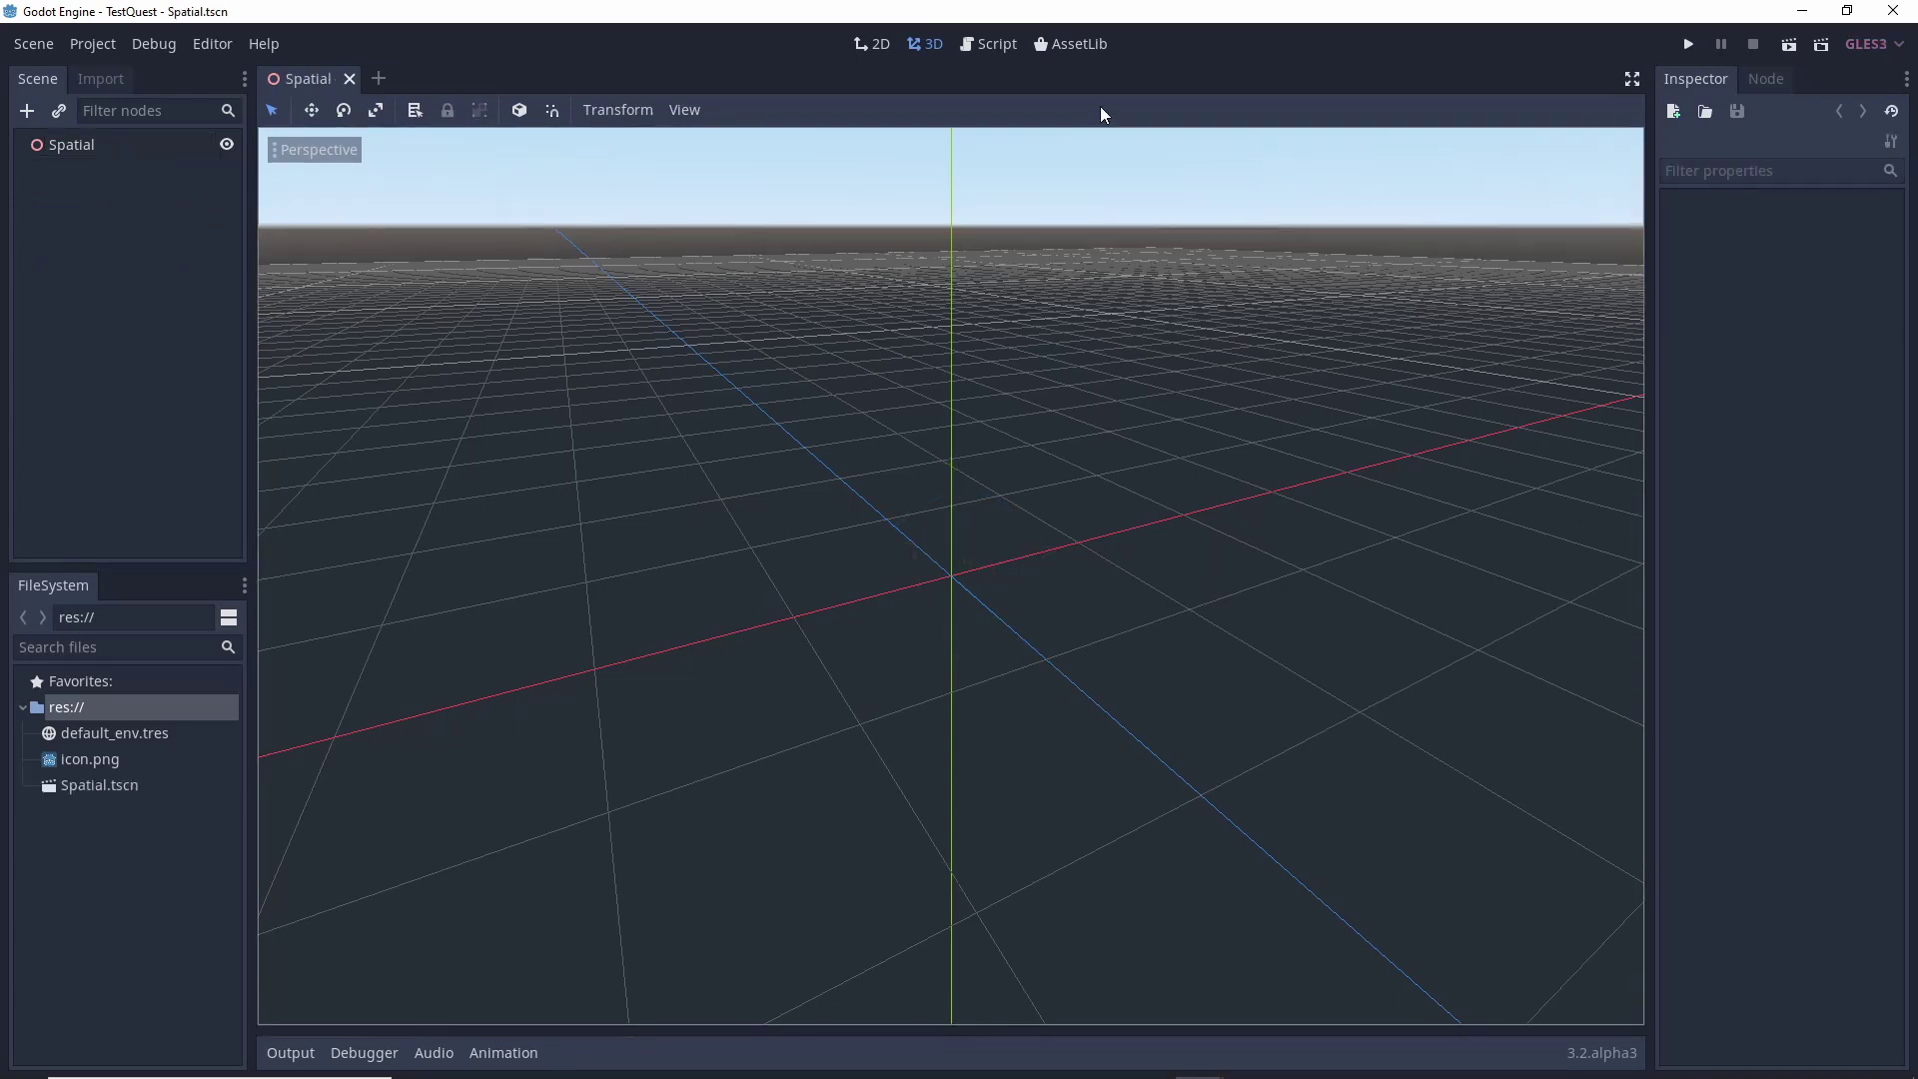
{"action": "left_click", "coordinate": [1075, 44]}
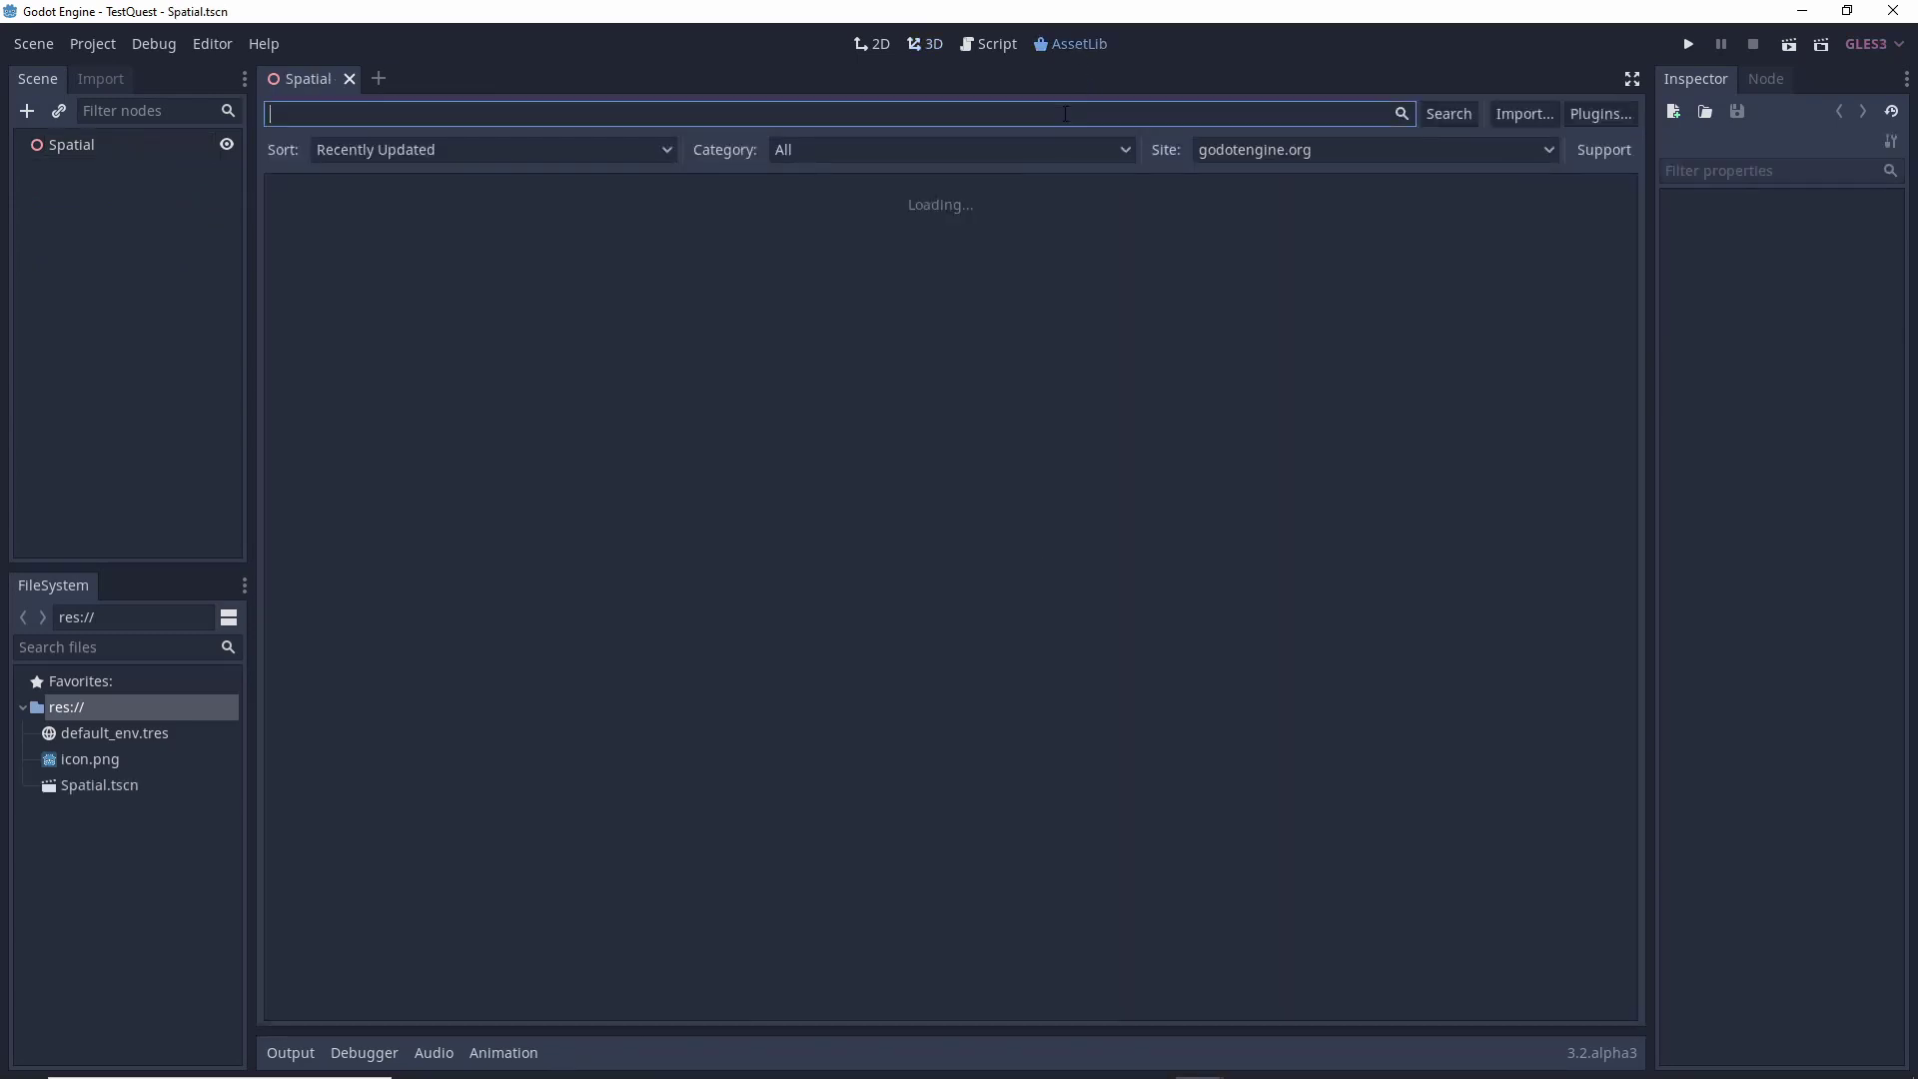
{"action": "left_click", "coordinate": [1439, 114]}
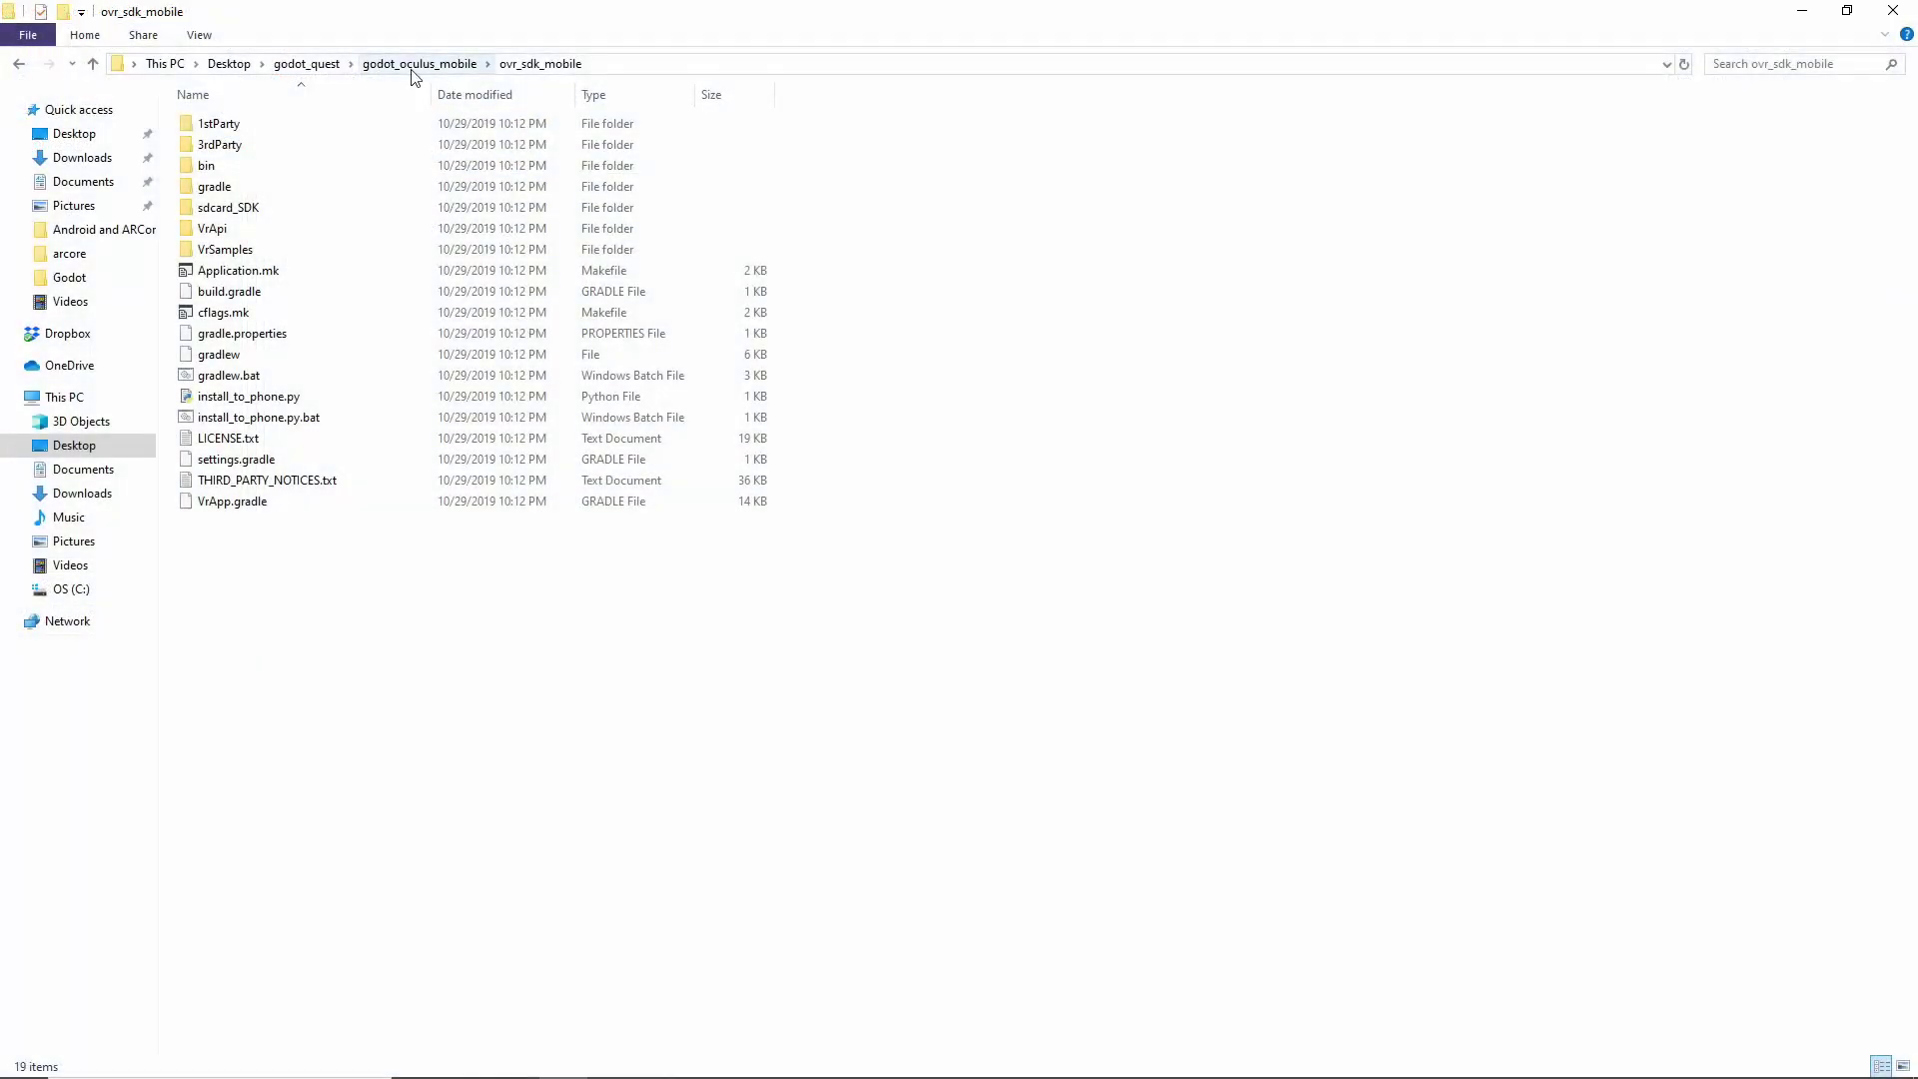
Examine the contents of the godot_ovrmobile addon inside the demo project of godot_oculus_mobile.
{"action": "left_click", "coordinate": [412, 70]}
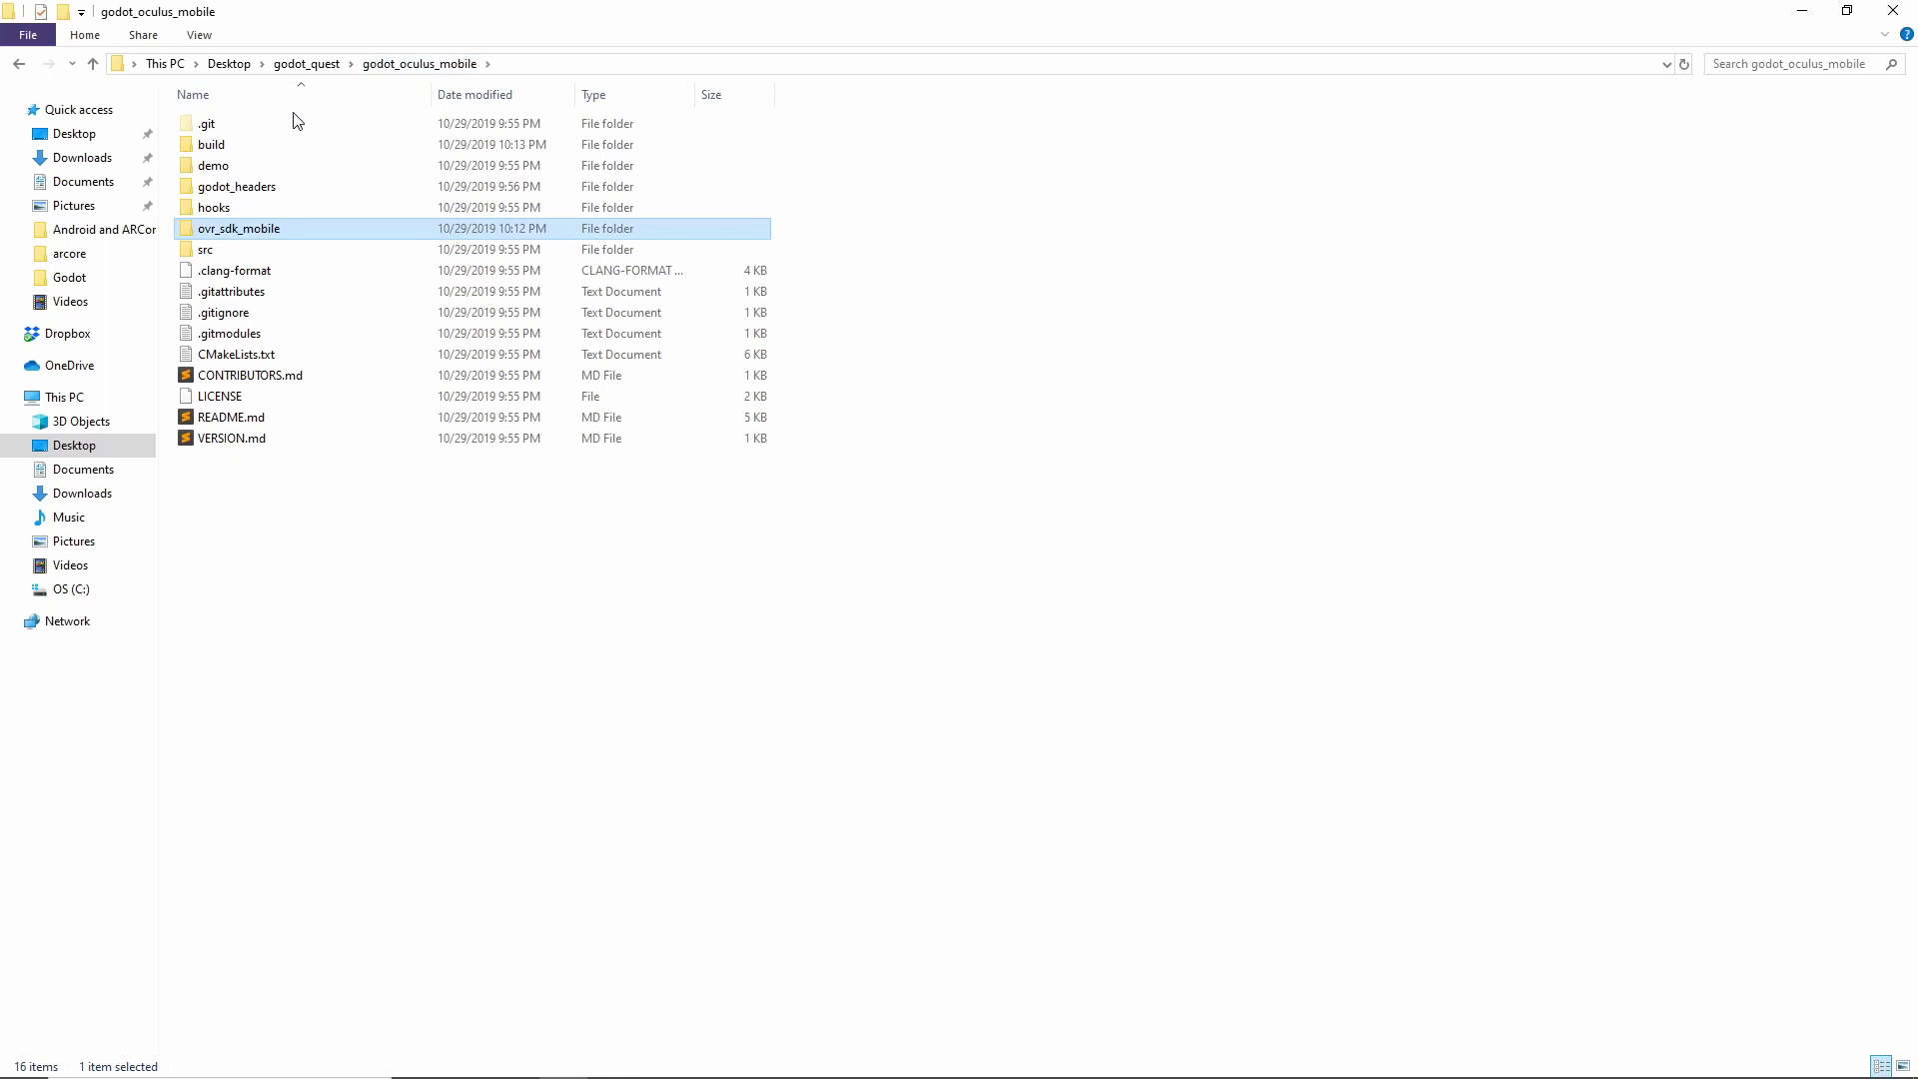
{"action": "double_click", "coordinate": [242, 163]}
{"action": "double_click", "coordinate": [228, 124]}
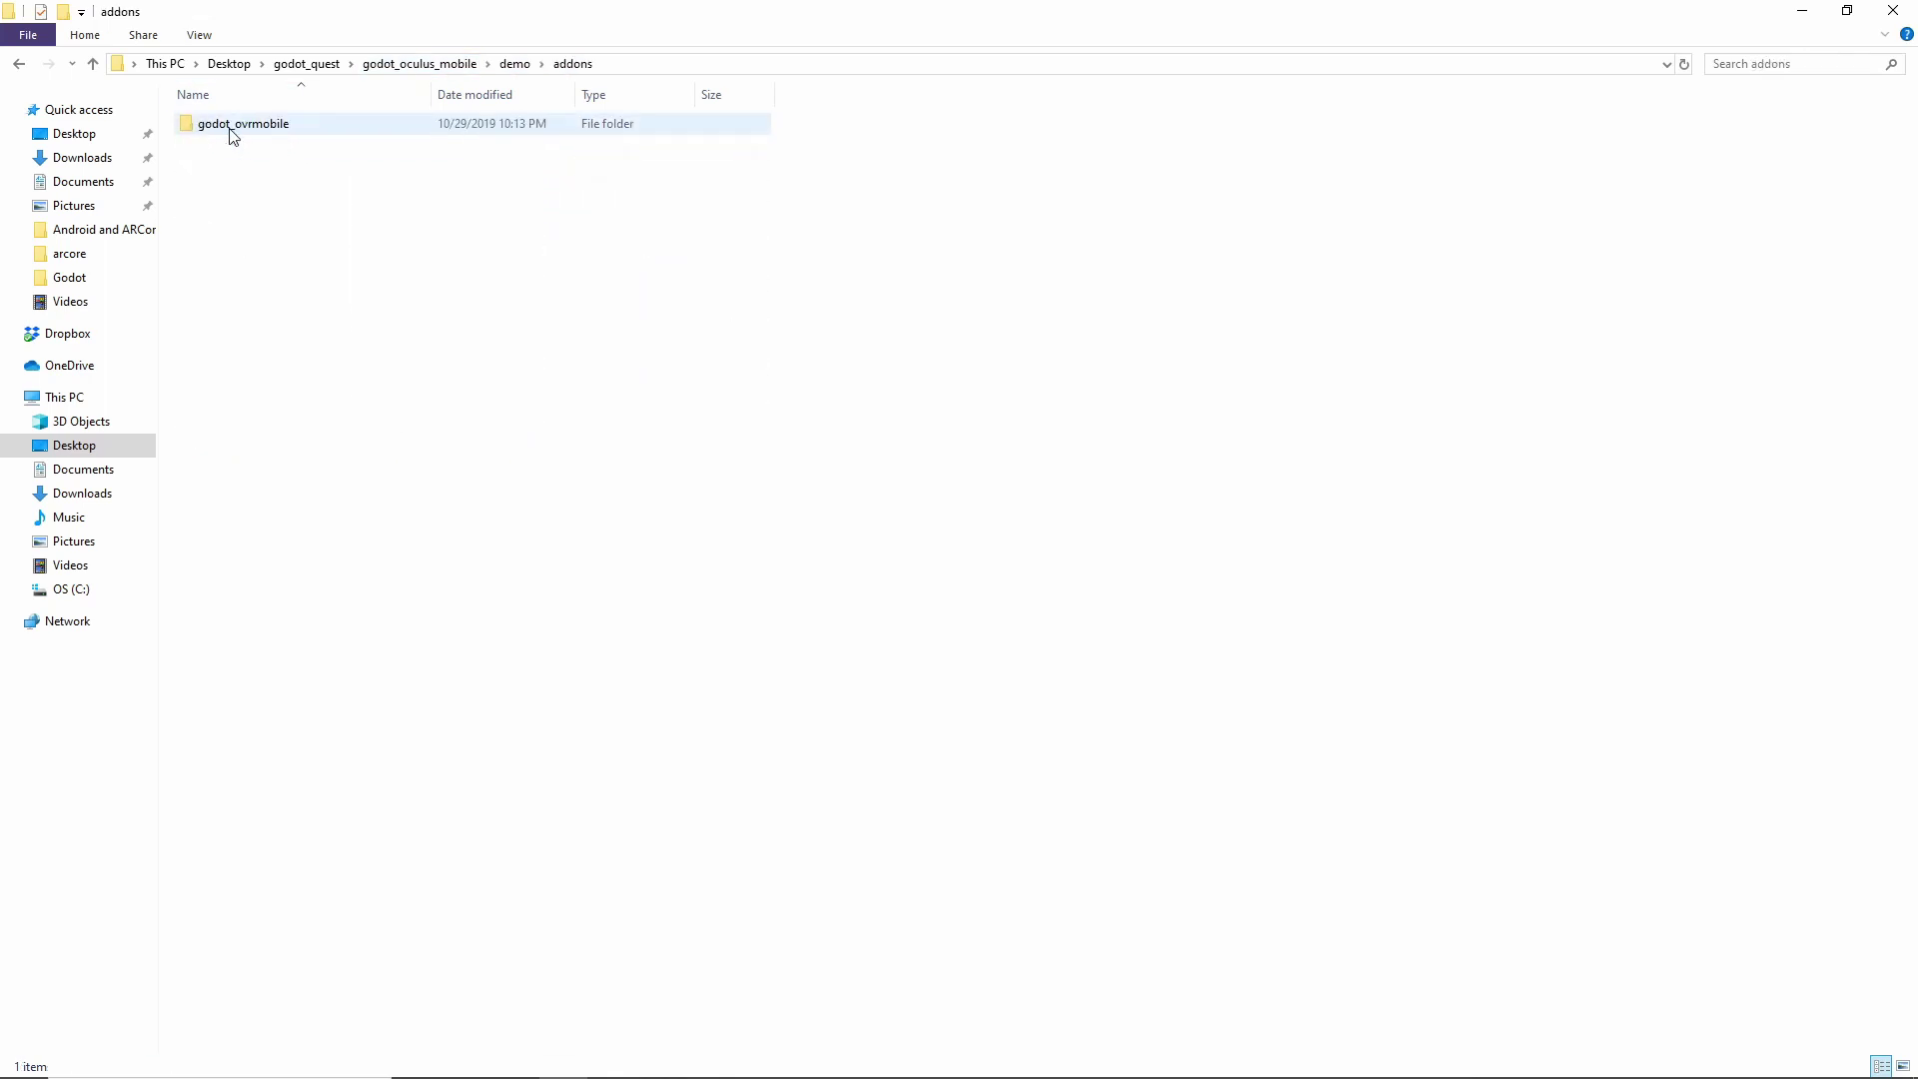
{"action": "double_click", "coordinate": [307, 123]}
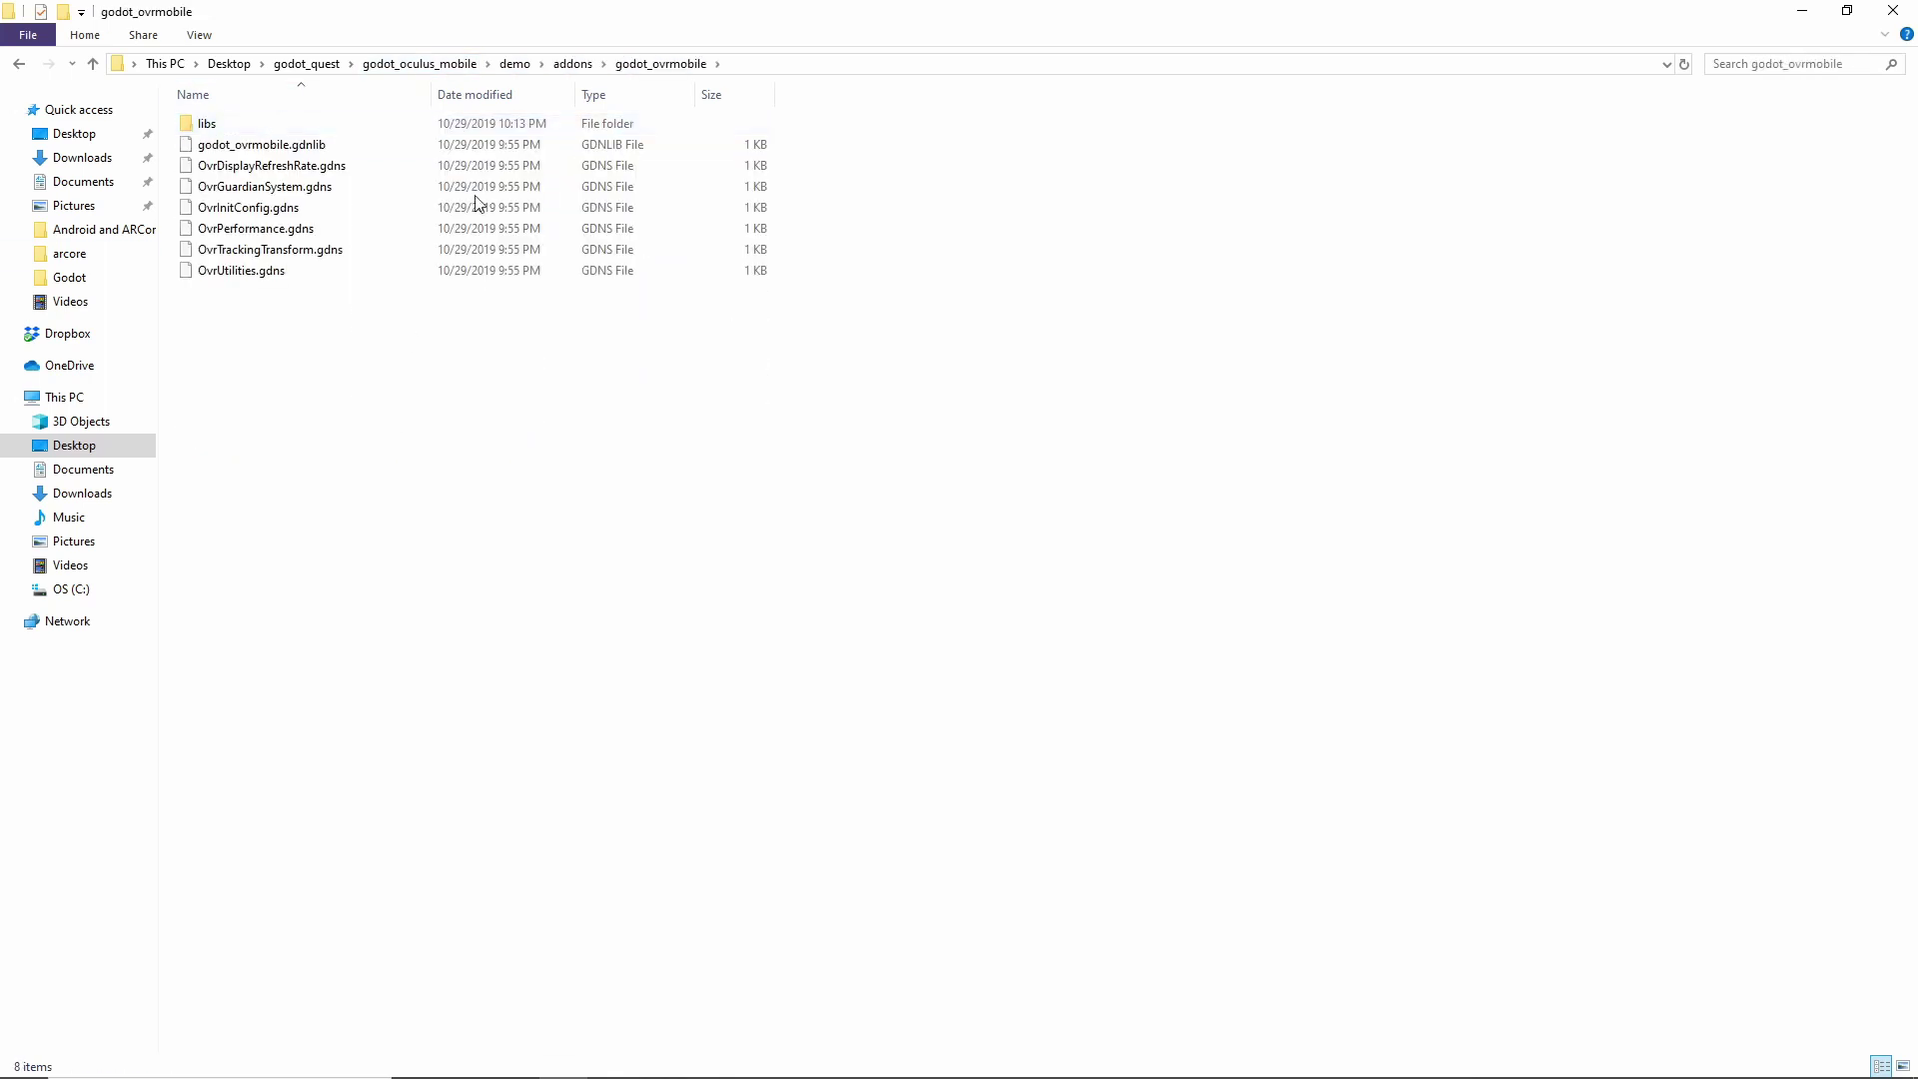
Copy the addons folder from the godot_oculus_mobile demo into the TestQuest project folder.
{"action": "left_click", "coordinate": [514, 64]}
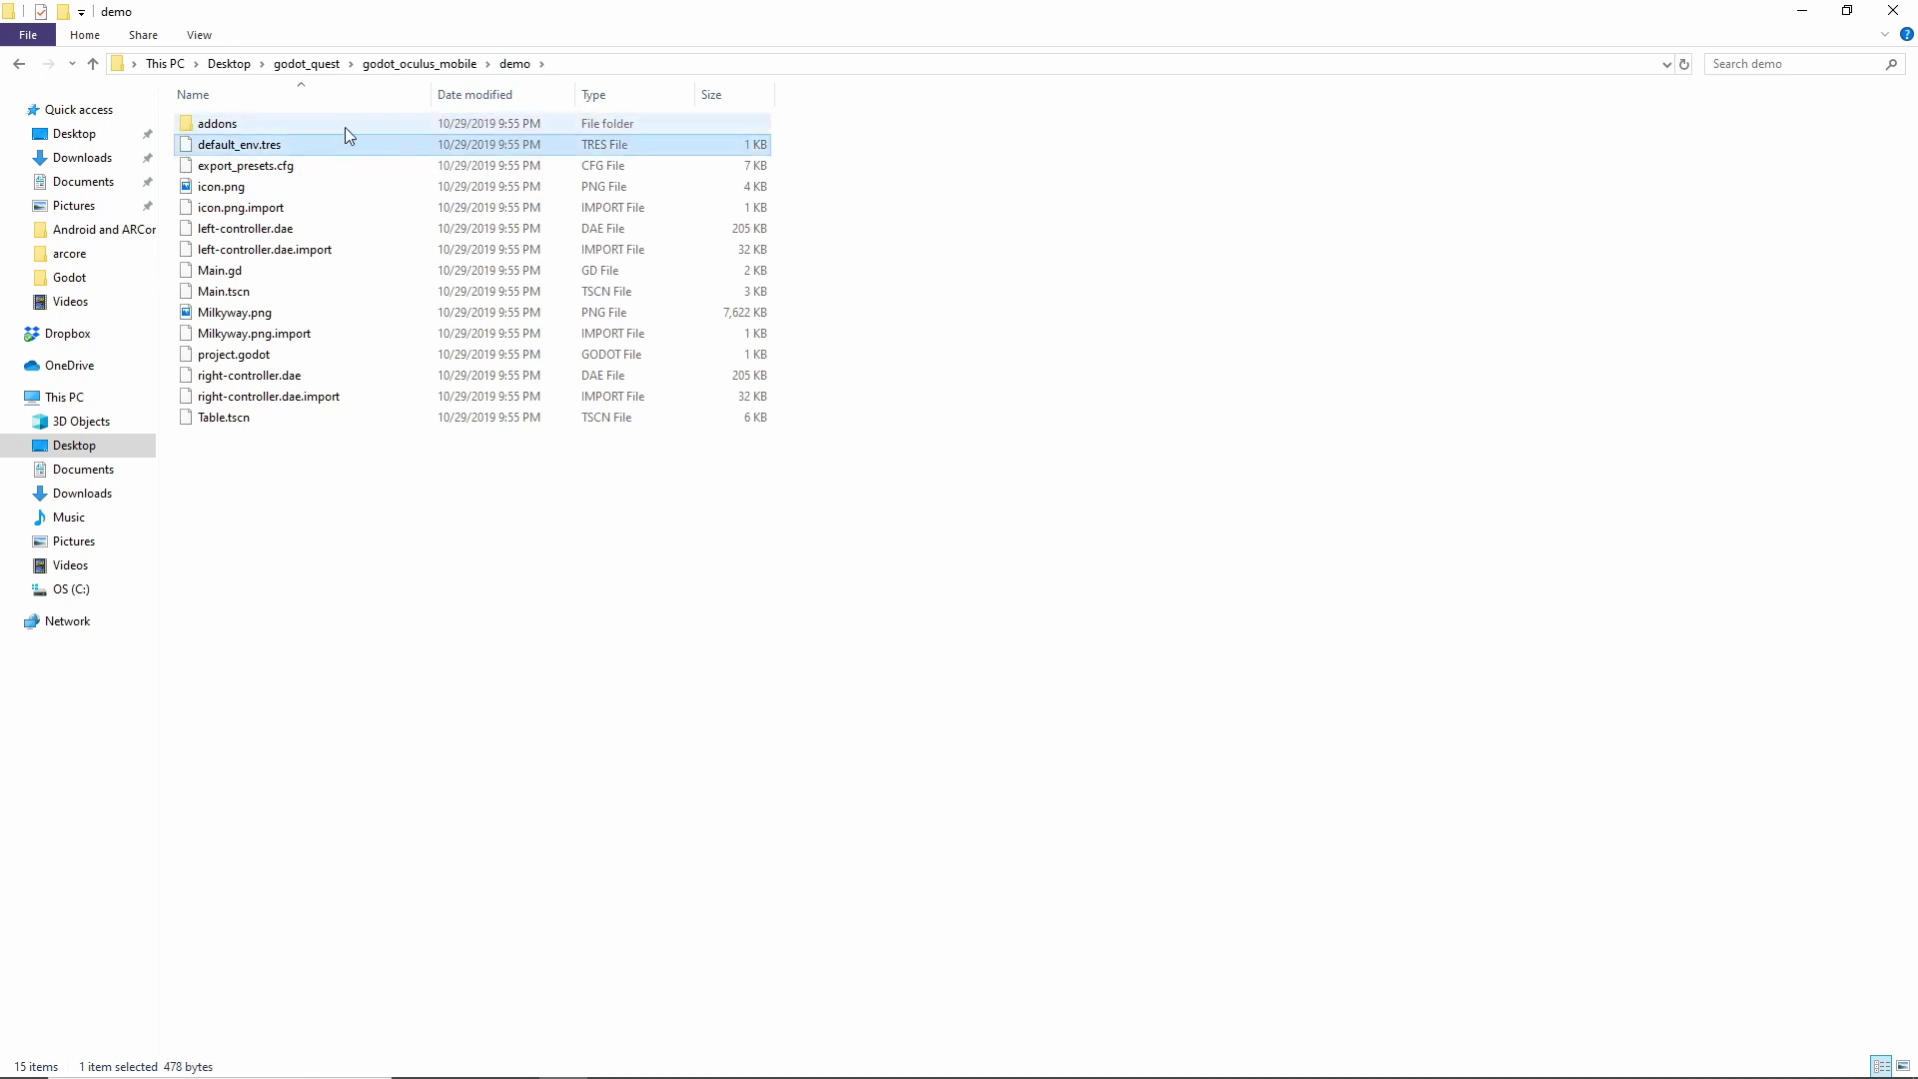
{"action": "left_click", "coordinate": [309, 64]}
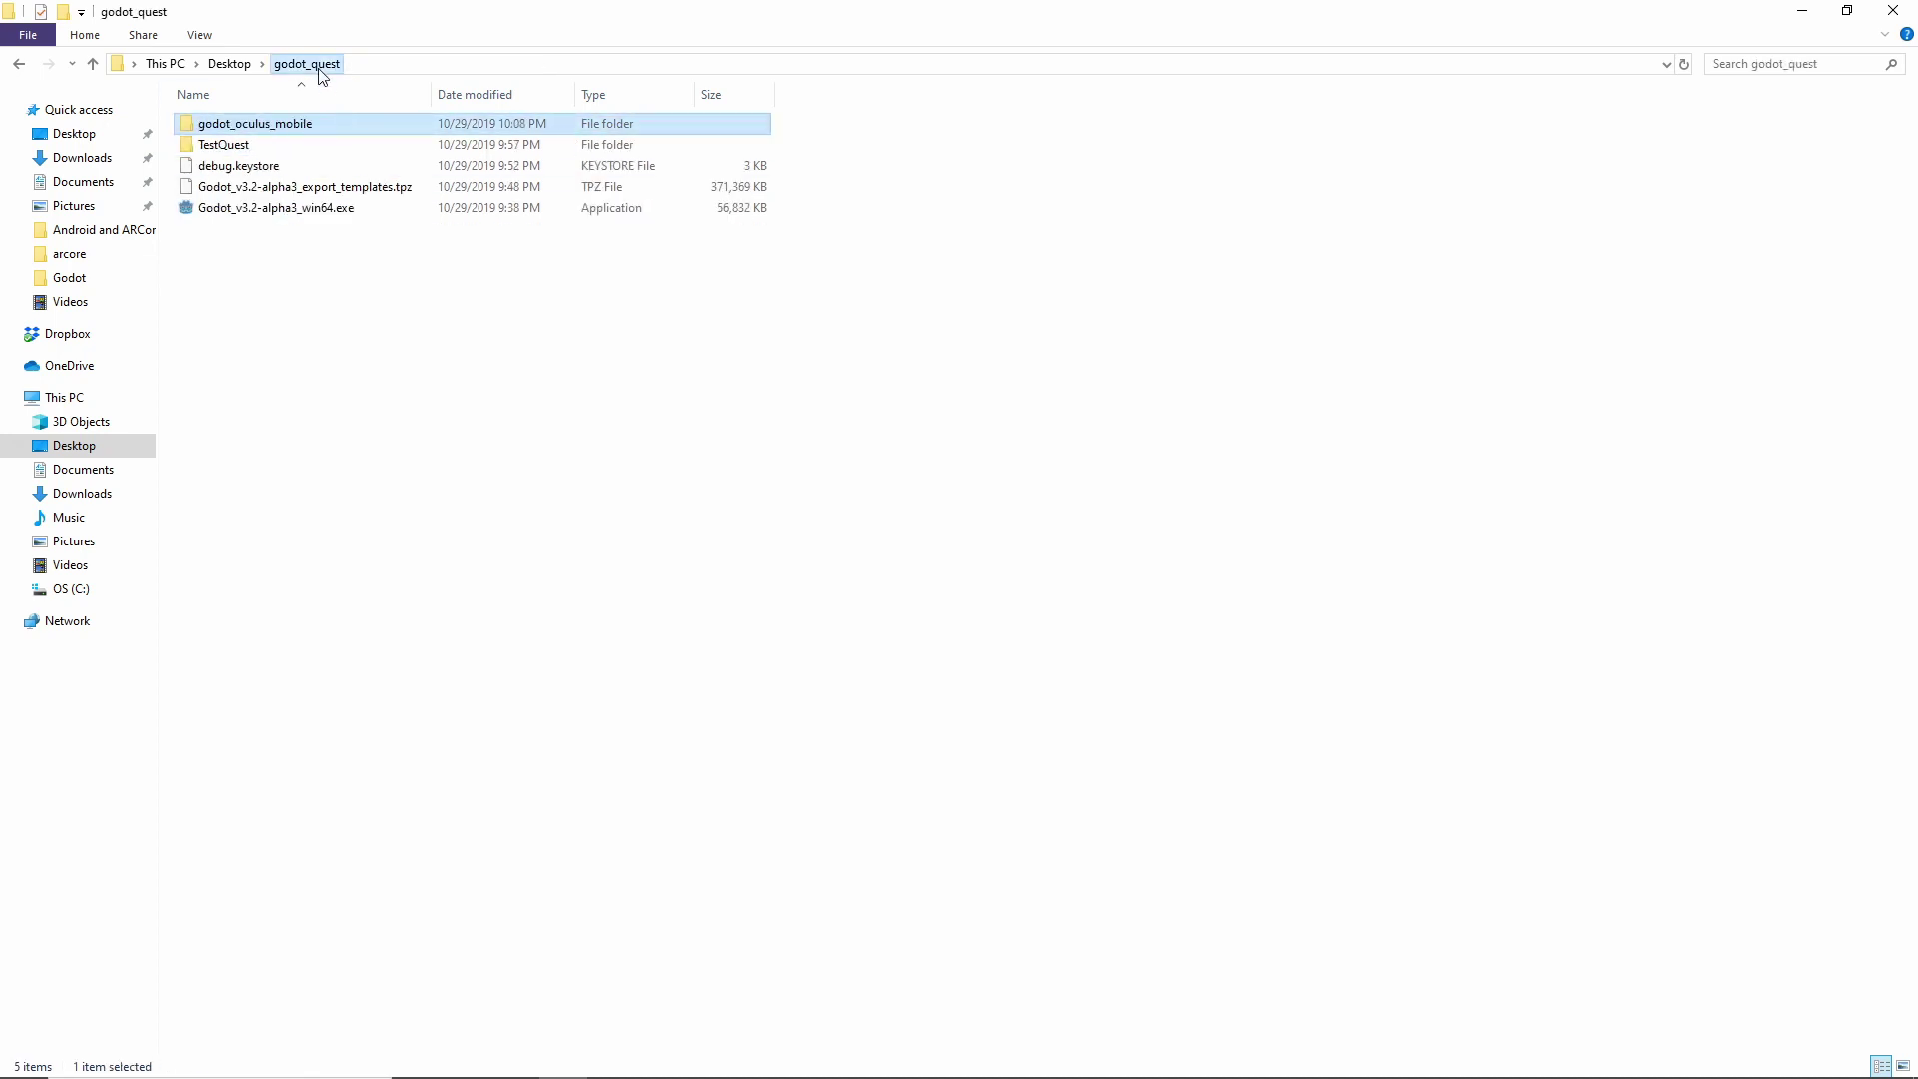
{"action": "double_click", "coordinate": [263, 150]}
{"action": "key", "text": "ctrl+v"}
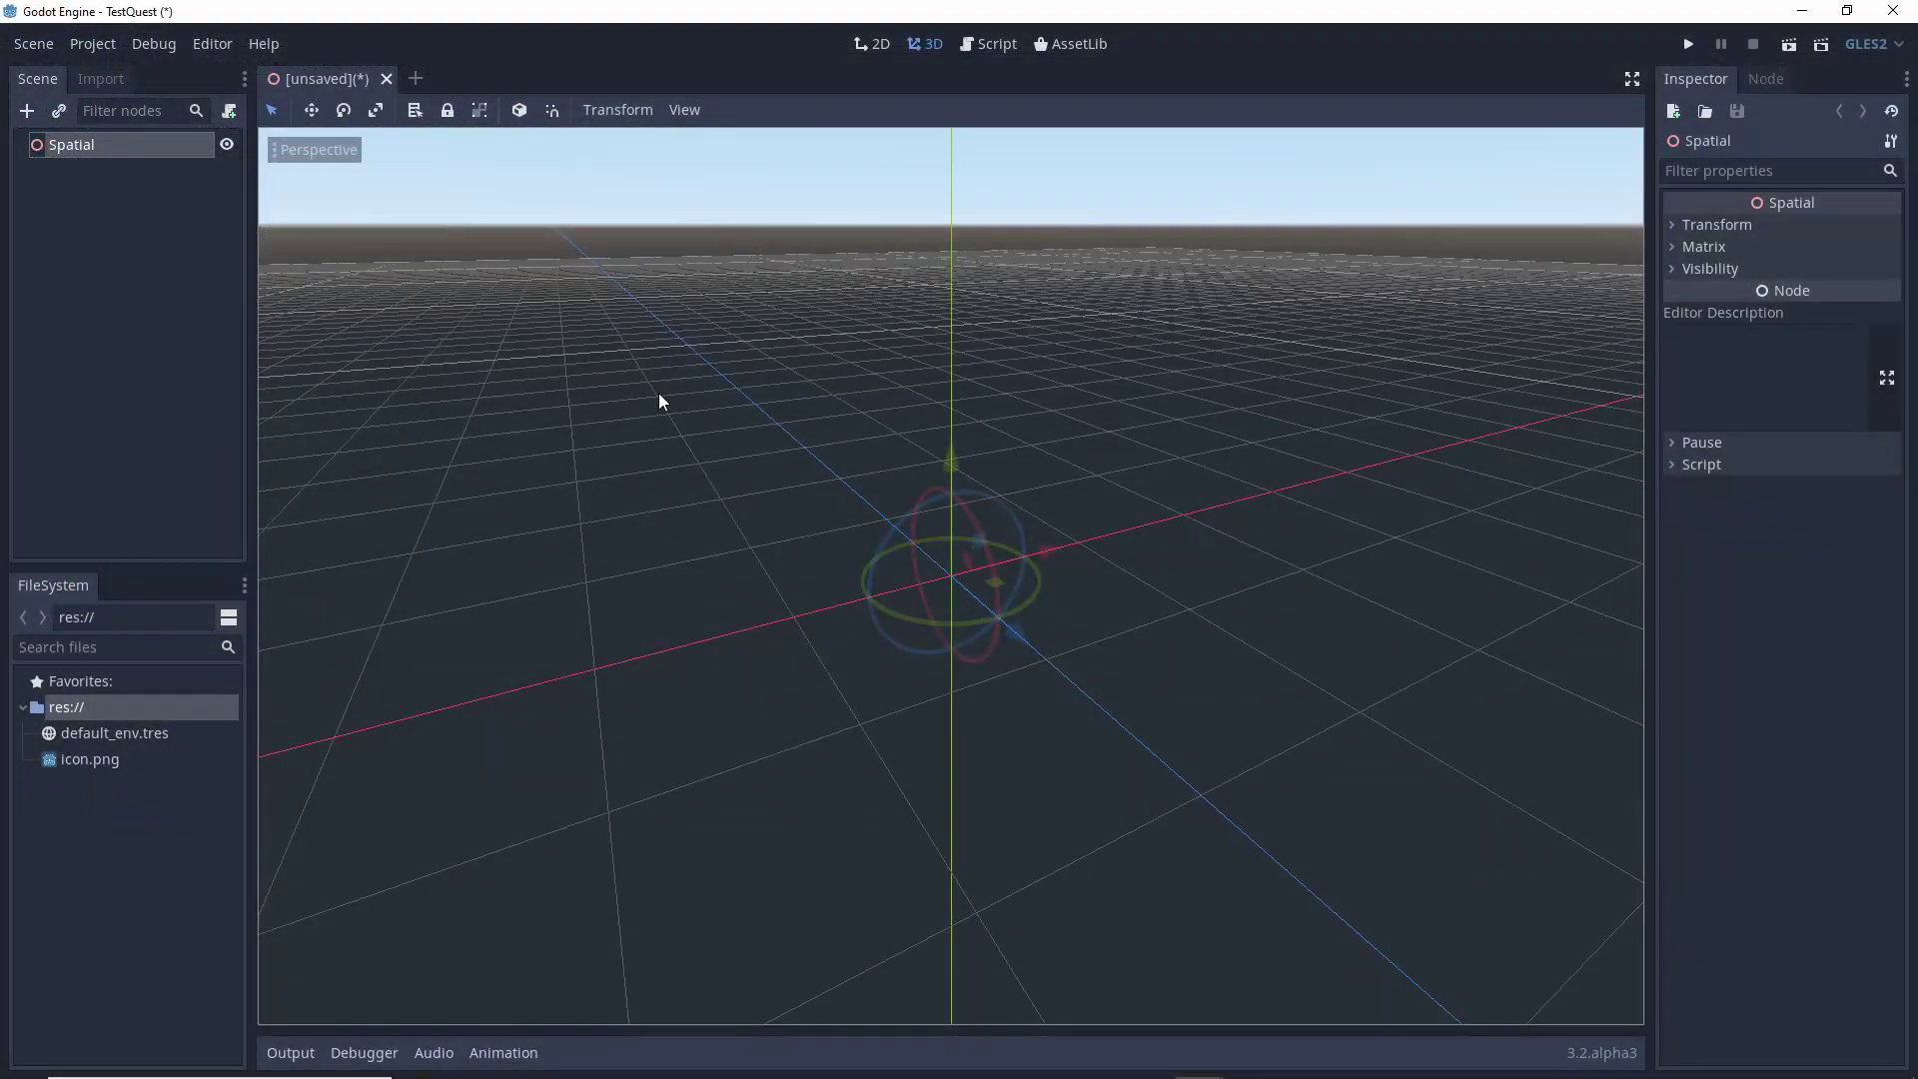
Add an ARVROrigin node under the Spatial root and an ARVRCamera node as its child.
{"action": "left_click", "coordinate": [26, 116]}
{"action": "type", "text": "ARO"}
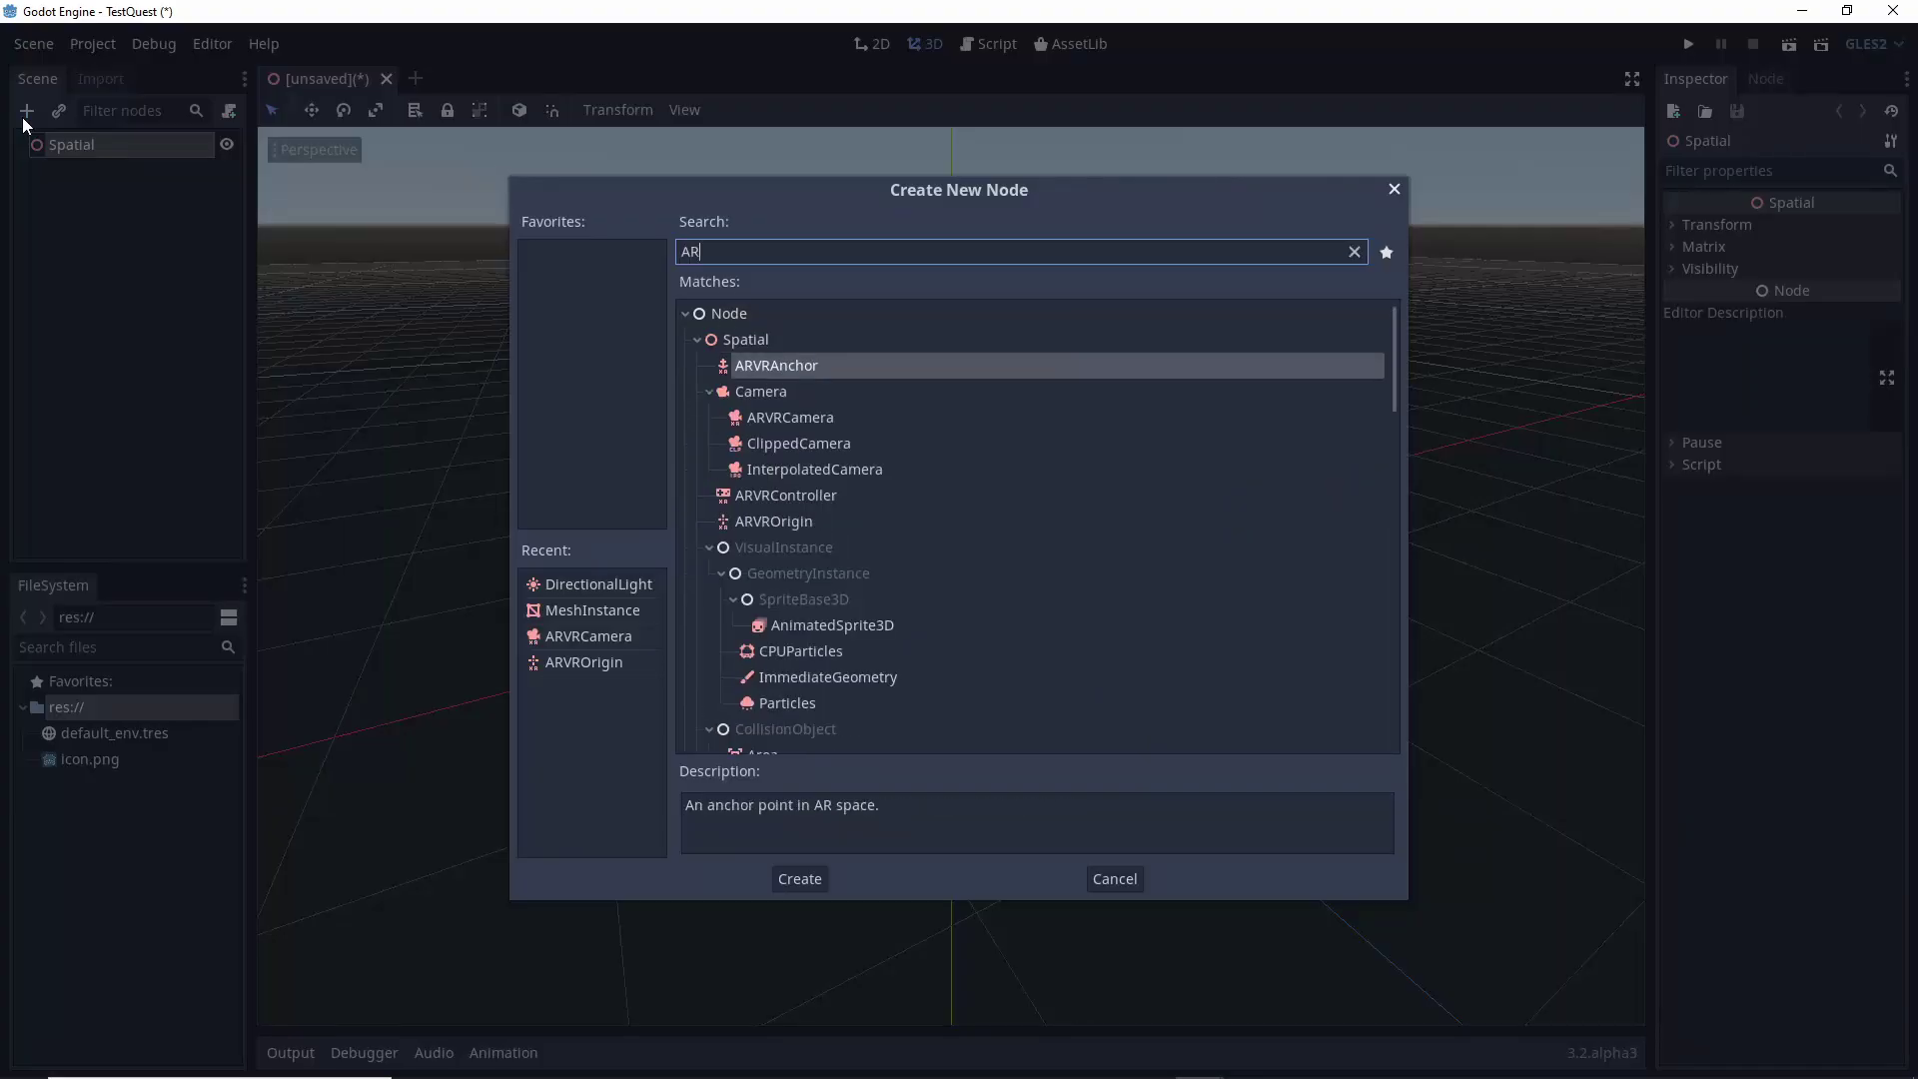
{"action": "double_click", "coordinate": [815, 427]}
{"action": "key", "text": "ctrl+a"}
{"action": "type", "text": "ARV"}
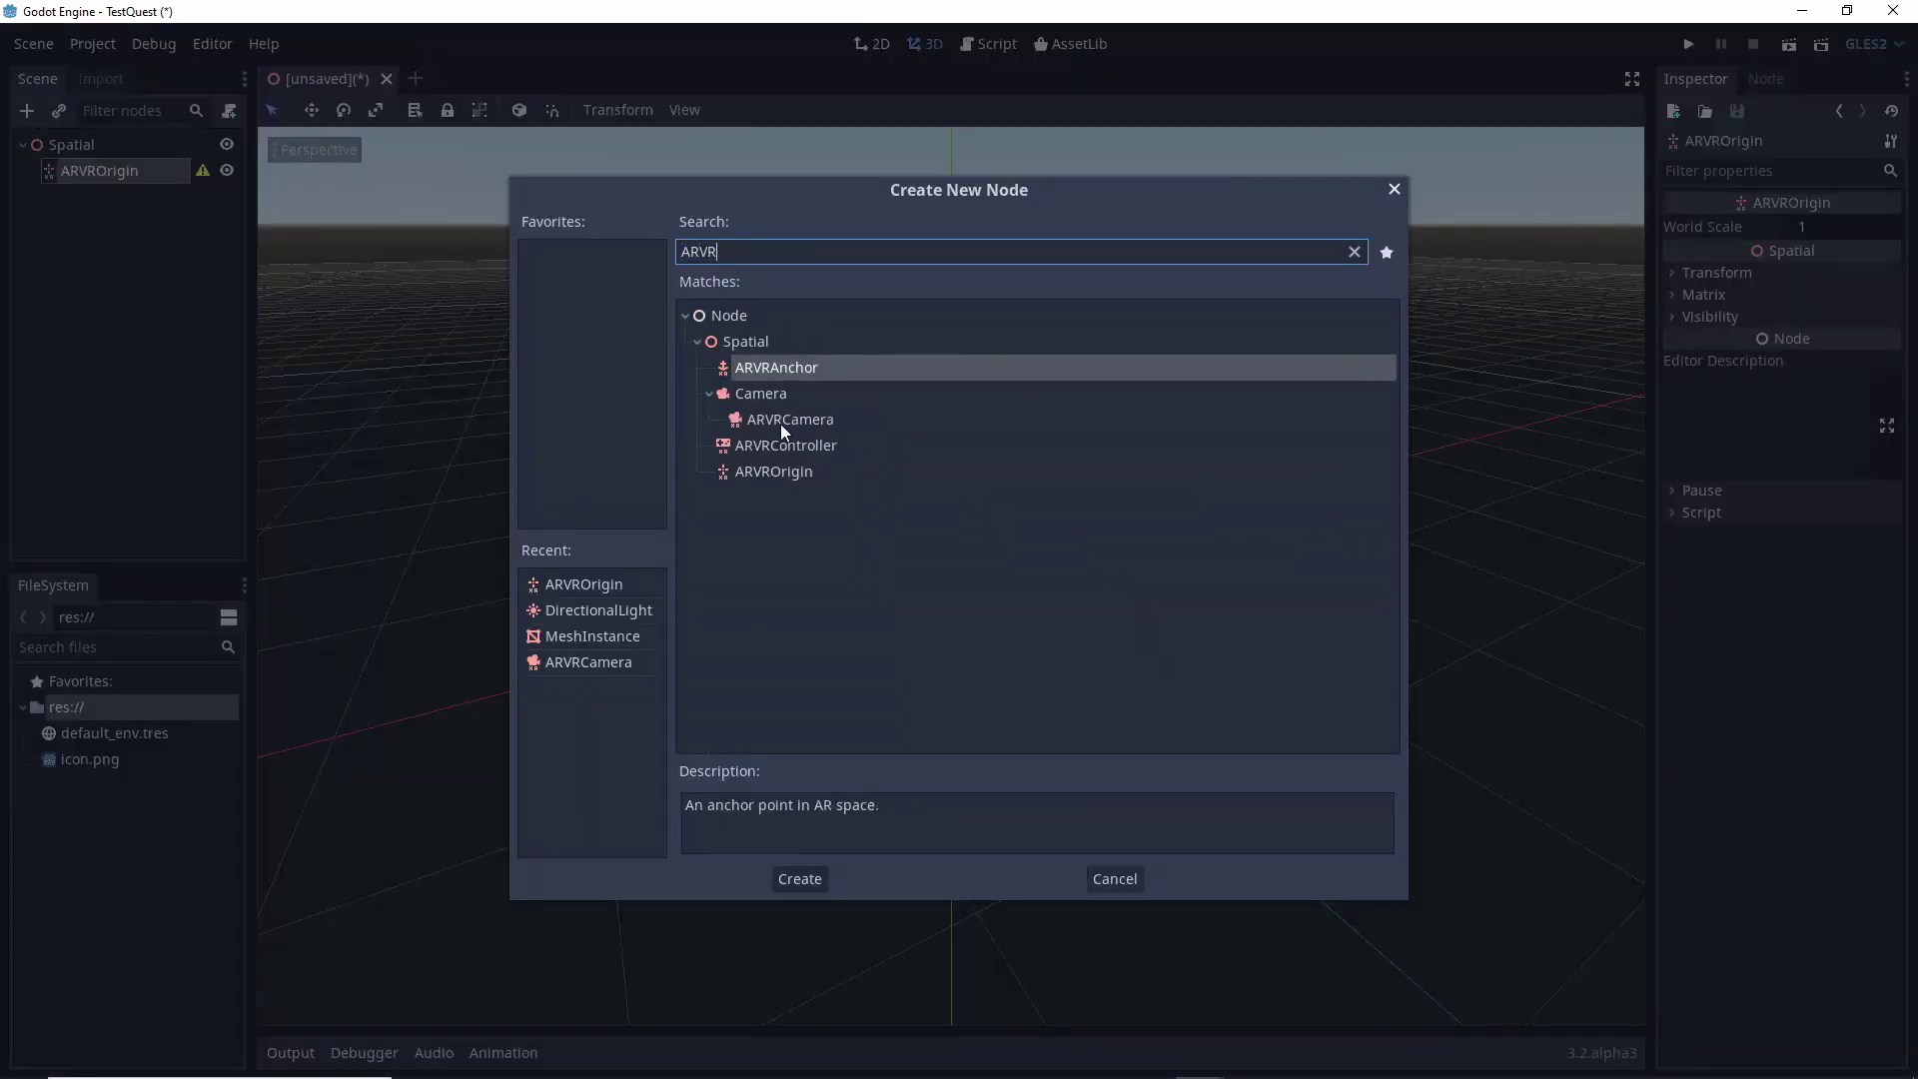
{"action": "double_click", "coordinate": [790, 420]}
Rename the root node Main and save the scene as Main.tscn.
{"action": "left_click", "coordinate": [72, 143]}
{"action": "double_click", "coordinate": [72, 144]}
{"action": "type", "text": "Main"}
{"action": "key", "text": "Return"}
{"action": "key", "text": "ctrl+s"}
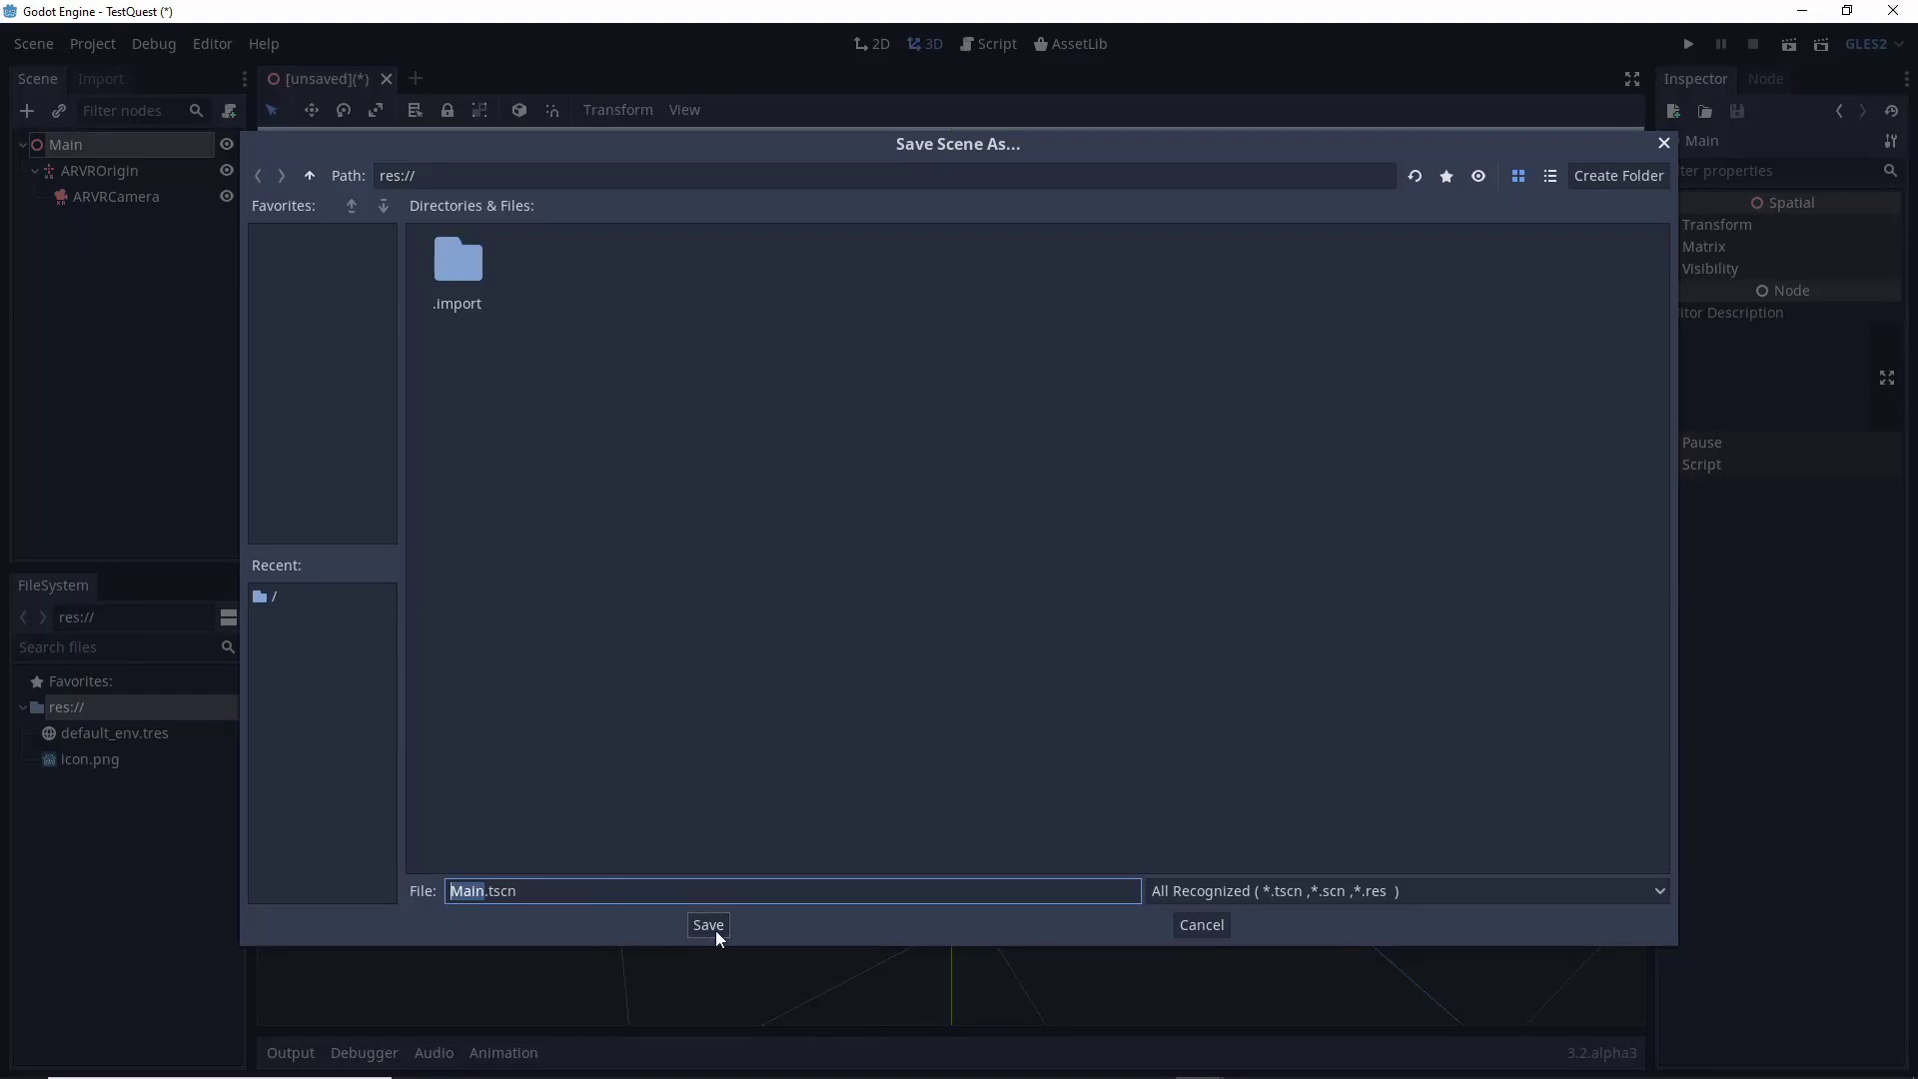